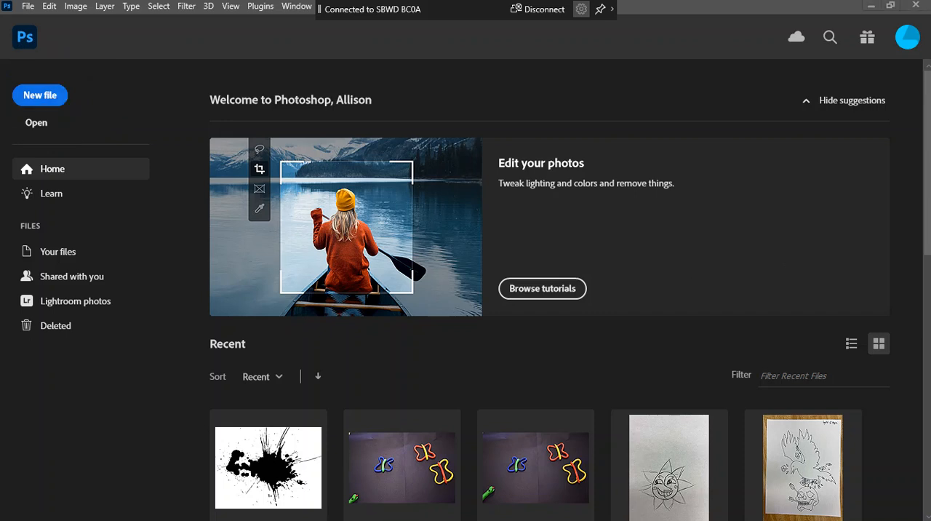
Create a Letter print document, 8.5 x 11 inches at 300 ppi, named "Custom Brush Sampler" plus the author's surname
{"action": "left_click", "coordinate": [45, 96]}
{"action": "left_click", "coordinate": [244, 57]}
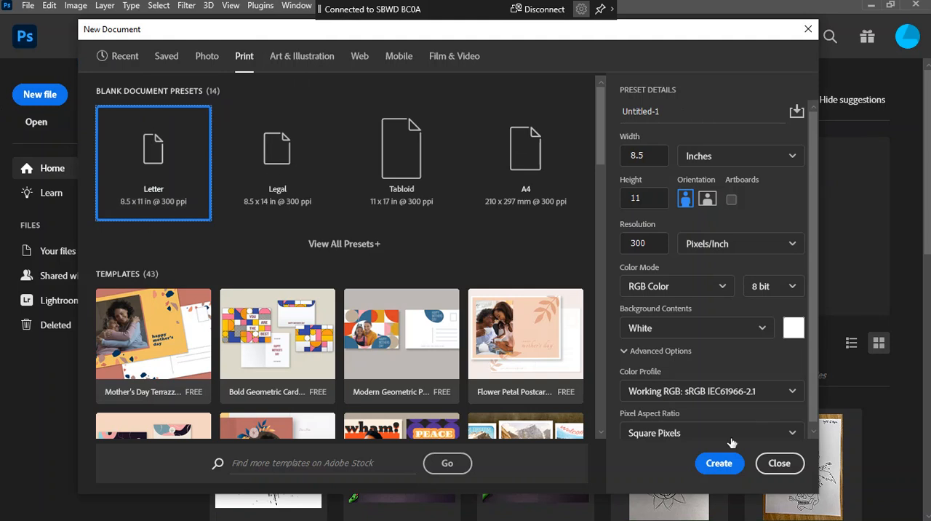
{"action": "left_click", "coordinate": [664, 111]}
{"action": "key", "text": "ctrl+a"}
{"action": "type", "text": "Cus"}
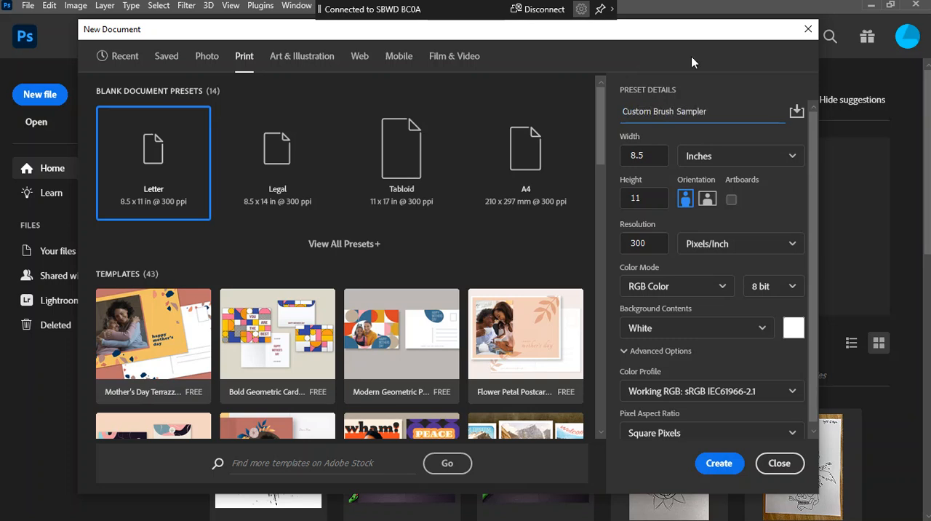
{"action": "left_click", "coordinate": [728, 463]}
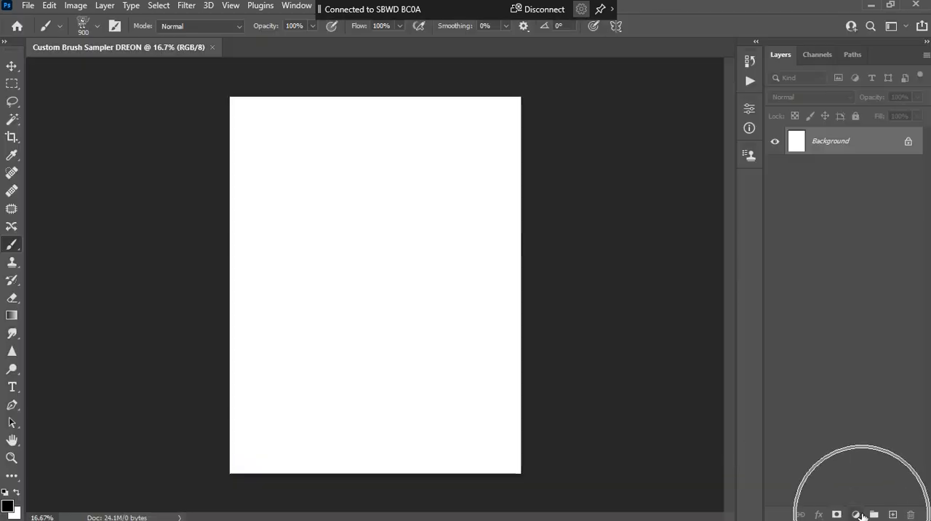
Add a Solid Color fill layer in light teal above the white background
{"action": "left_click", "coordinate": [860, 513]}
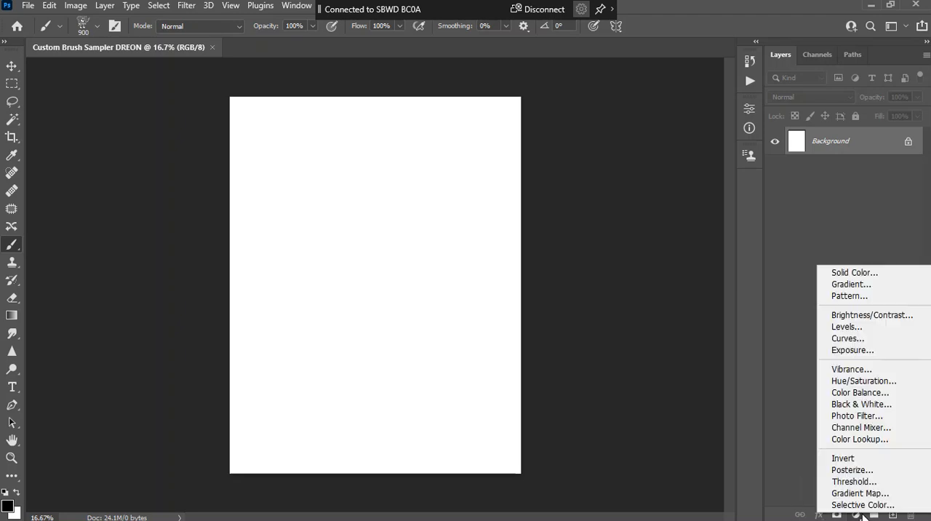
{"action": "left_click", "coordinate": [870, 272]}
{"action": "left_click_drag", "start_coordinate": [709, 219], "coordinate": [705, 284]}
{"action": "mouse_move", "coordinate": [674, 238]}
{"action": "left_mouse_down"}
{"action": "mouse_move", "coordinate": [622, 249]}
{"action": "mouse_move", "coordinate": [565, 228]}
{"action": "left_mouse_up"}
{"action": "left_click", "coordinate": [821, 188]}
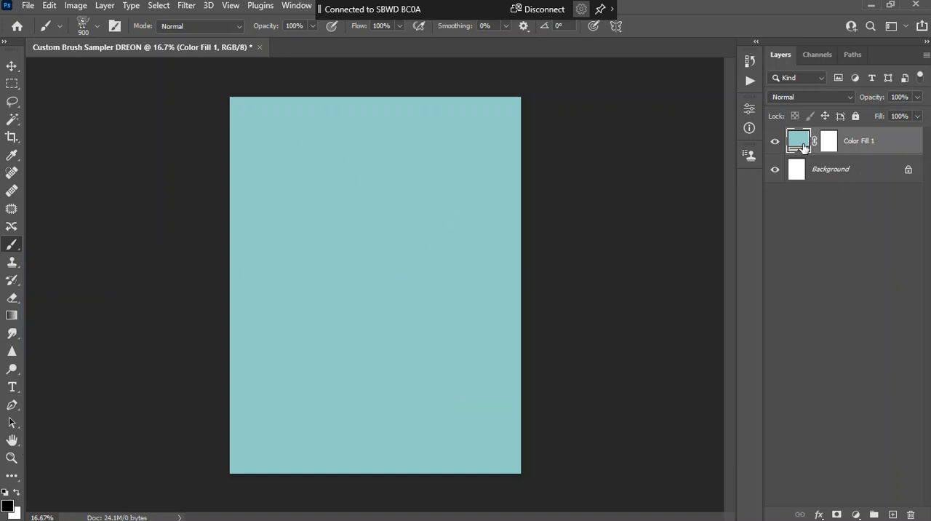
Add an empty layer, try brushes from General Brushes, and pick KYLE Ultimate Pencil Hard from Dry Media Brushes
{"action": "left_click", "coordinate": [894, 515]}
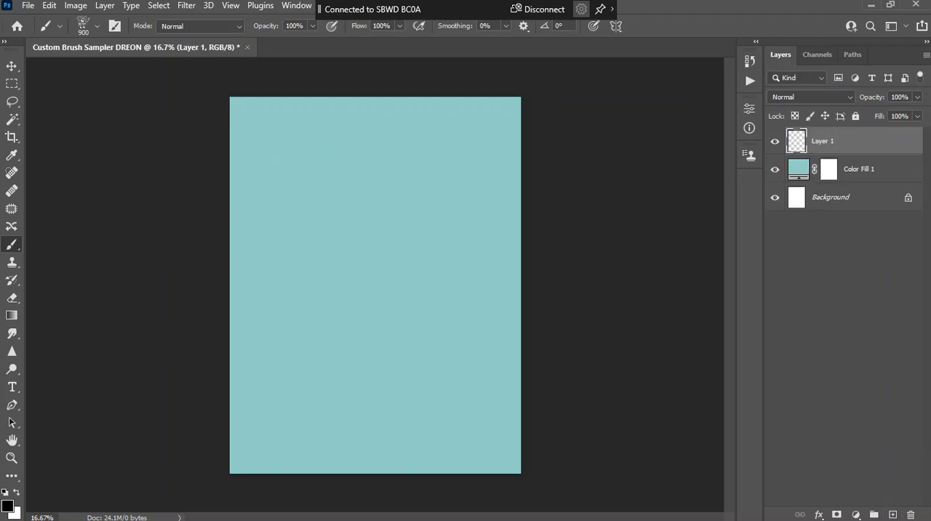
{"action": "right_click", "coordinate": [13, 246]}
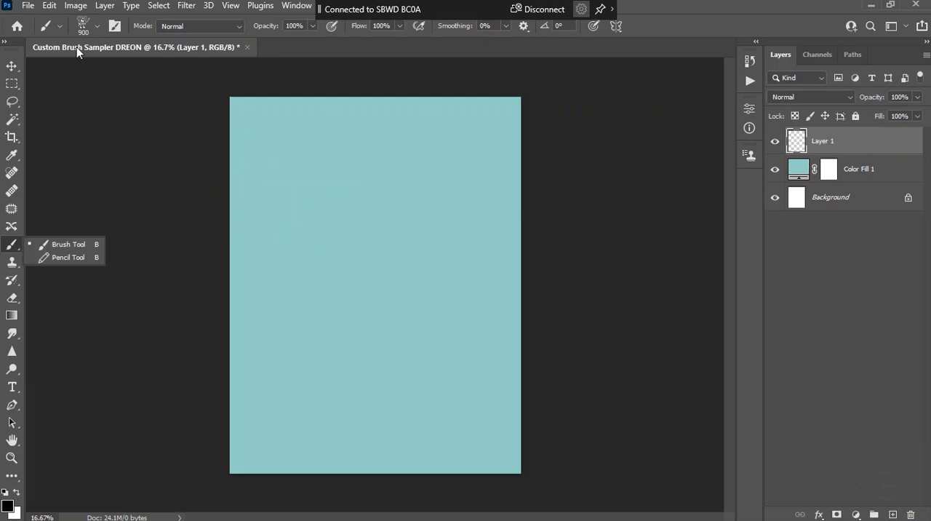
{"action": "left_click", "coordinate": [98, 26]}
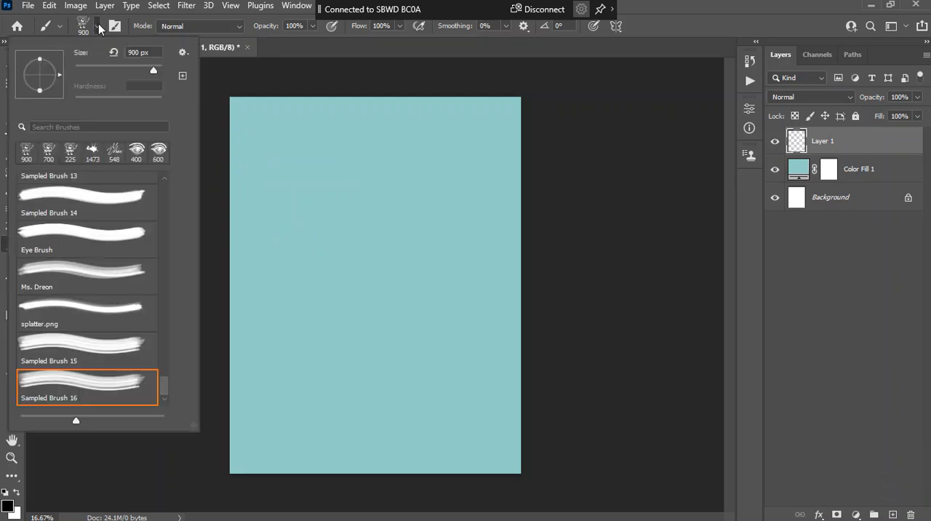
{"action": "left_click_drag", "start_coordinate": [158, 384], "coordinate": [180, 170]}
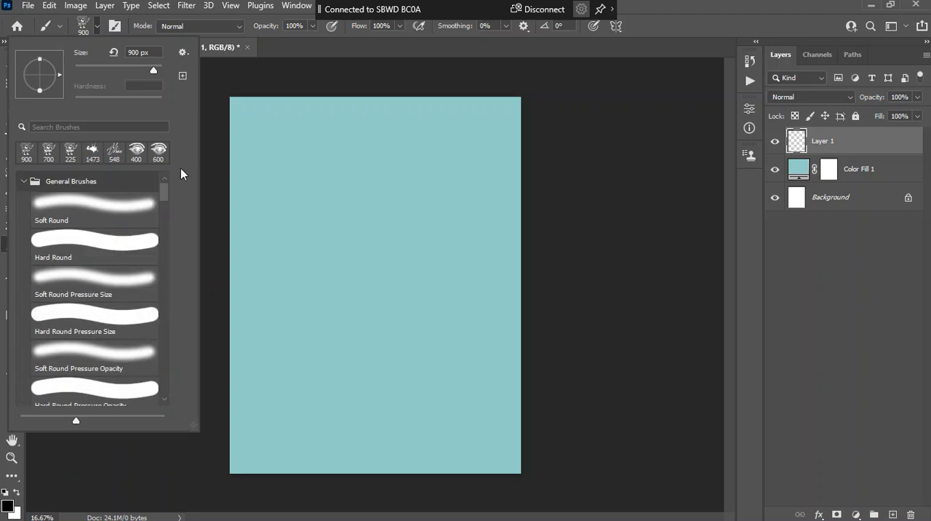
{"action": "left_click", "coordinate": [24, 181]}
{"action": "left_click", "coordinate": [24, 181]}
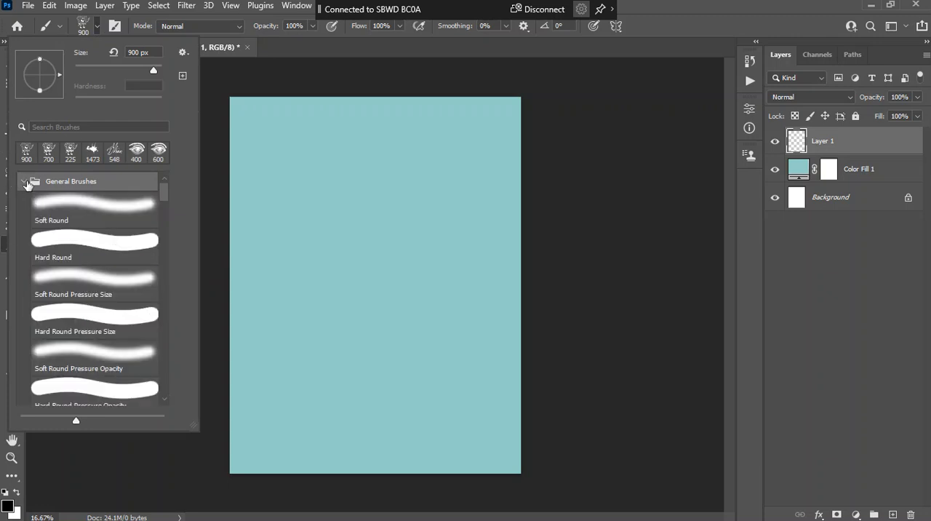
{"action": "left_click", "coordinate": [91, 209]}
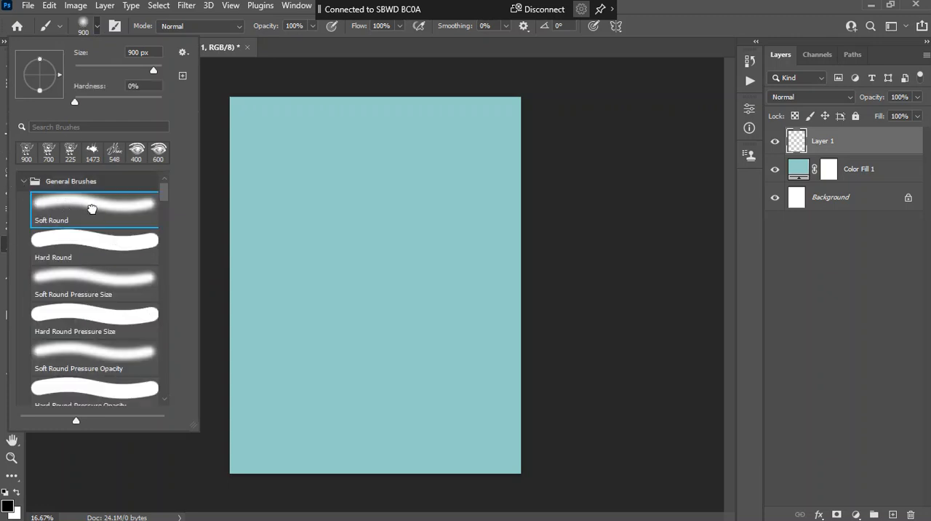
{"action": "left_click", "coordinate": [101, 251]}
{"action": "left_click", "coordinate": [121, 207]}
{"action": "left_click", "coordinate": [23, 182]}
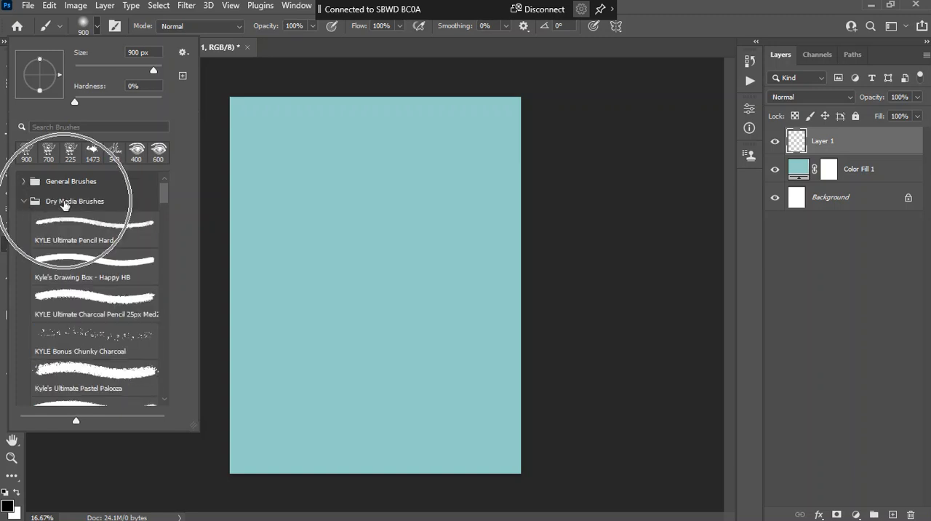
{"action": "left_click", "coordinate": [107, 230]}
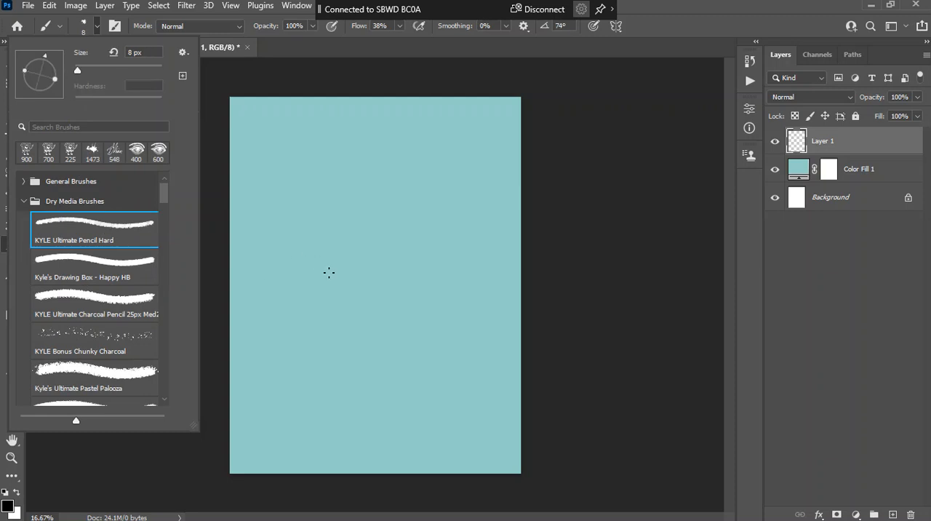
Switch to a splatter-shaped brush and try out larger and smaller brush sizes over the canvas
{"action": "left_click", "coordinate": [97, 25]}
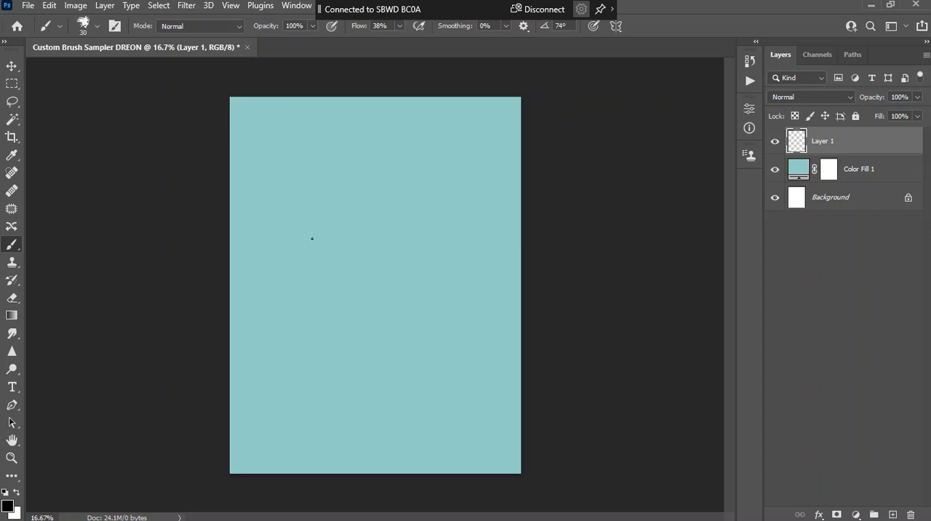
{"action": "key", "text": "bracketright"}
{"action": "key", "text": "bracketright"}
{"action": "key", "text": "bracketright"}
{"action": "key", "text": "bracketright"}
{"action": "key", "text": "bracketright"}
{"action": "key", "text": "bracketright"}
{"action": "key", "text": "bracketright"}
{"action": "key", "text": "bracketright"}
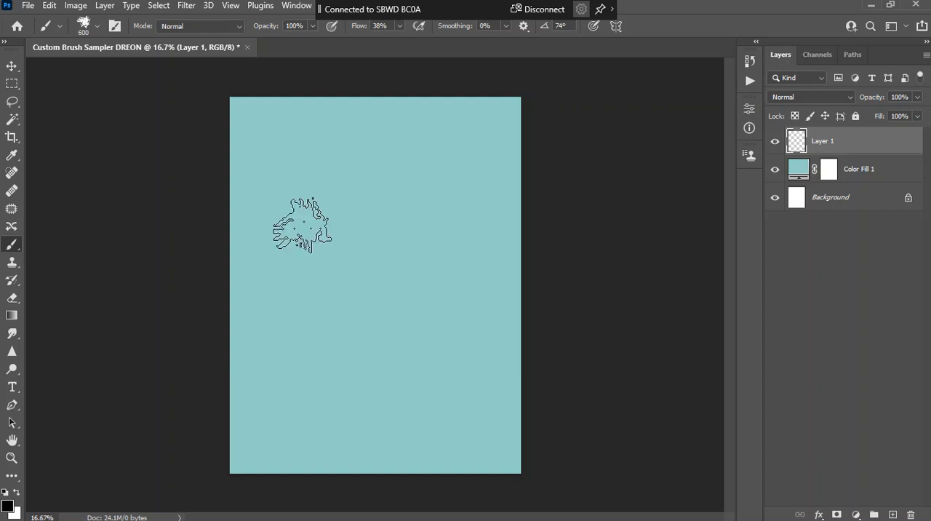
{"action": "key", "text": "bracketleft"}
{"action": "key", "text": "bracketleft"}
{"action": "key", "text": "bracketleft"}
{"action": "key", "text": "bracketleft"}
{"action": "key", "text": "bracketleft"}
{"action": "key", "text": "bracketleft"}
{"action": "key", "text": "bracketleft"}
{"action": "key", "text": "bracketright"}
{"action": "key", "text": "bracketright"}
{"action": "key", "text": "bracketright"}
Paint a few test strokes across the canvas with the splatter-shaped brush and delete the painted layer
{"action": "mouse_move", "coordinate": [283, 219]}
{"action": "left_mouse_down"}
{"action": "mouse_move", "coordinate": [326, 198]}
{"action": "mouse_move", "coordinate": [365, 231]}
{"action": "mouse_move", "coordinate": [341, 245]}
{"action": "mouse_move", "coordinate": [334, 268]}
{"action": "mouse_move", "coordinate": [394, 336]}
{"action": "mouse_move", "coordinate": [372, 370]}
{"action": "mouse_move", "coordinate": [228, 275]}
{"action": "mouse_move", "coordinate": [251, 240]}
{"action": "mouse_move", "coordinate": [361, 238]}
{"action": "mouse_move", "coordinate": [444, 194]}
{"action": "mouse_move", "coordinate": [494, 257]}
{"action": "mouse_move", "coordinate": [414, 250]}
{"action": "mouse_move", "coordinate": [387, 169]}
{"action": "left_mouse_up"}
{"action": "mouse_move", "coordinate": [378, 128]}
{"action": "left_mouse_down"}
{"action": "mouse_move", "coordinate": [281, 254]}
{"action": "mouse_move", "coordinate": [291, 400]}
{"action": "mouse_move", "coordinate": [385, 429]}
{"action": "mouse_move", "coordinate": [360, 397]}
{"action": "left_mouse_up"}
{"action": "mouse_move", "coordinate": [442, 406]}
{"action": "left_mouse_down"}
{"action": "mouse_move", "coordinate": [473, 374]}
{"action": "mouse_move", "coordinate": [464, 372]}
{"action": "mouse_move", "coordinate": [460, 300]}
{"action": "mouse_move", "coordinate": [459, 310]}
{"action": "mouse_move", "coordinate": [409, 250]}
{"action": "left_mouse_up"}
{"action": "mouse_move", "coordinate": [866, 146]}
{"action": "left_mouse_down"}
{"action": "mouse_move", "coordinate": [884, 307]}
{"action": "mouse_move", "coordinate": [830, 508]}
{"action": "mouse_move", "coordinate": [912, 514]}
{"action": "left_mouse_up"}
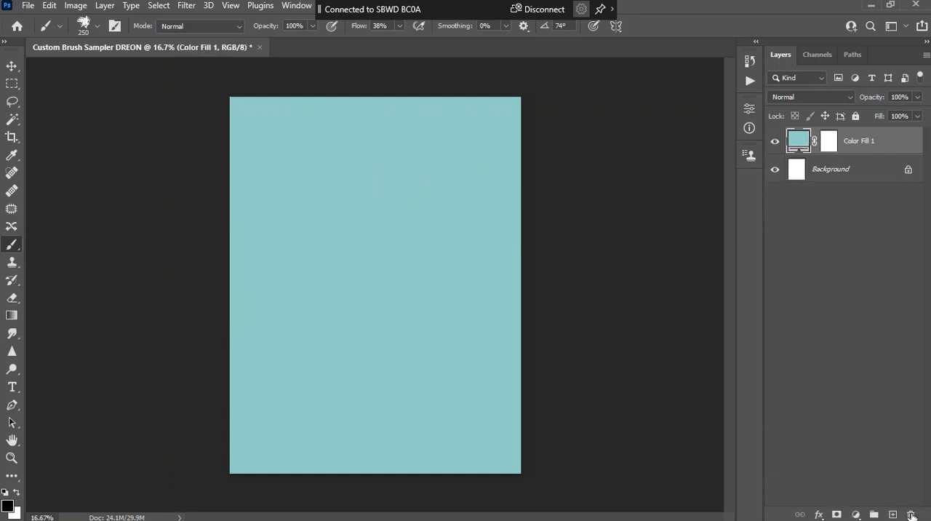
Add a new empty layer and scribble a thin black test line with a size 25 brush in the canvas's upper left area
{"action": "left_click", "coordinate": [893, 515]}
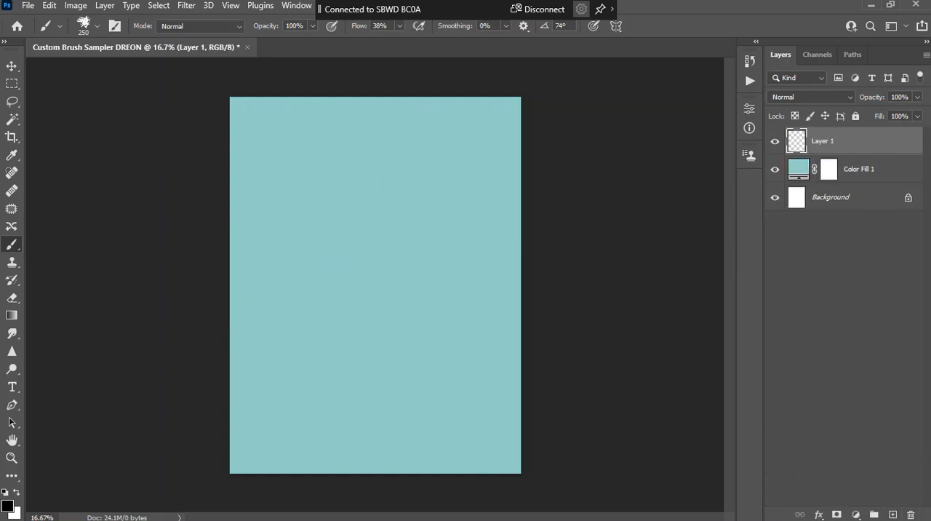
{"action": "left_click", "coordinate": [90, 29]}
{"action": "left_click", "coordinate": [104, 272]}
{"action": "mouse_move", "coordinate": [254, 170]}
{"action": "left_mouse_down"}
{"action": "mouse_move", "coordinate": [311, 151]}
{"action": "mouse_move", "coordinate": [330, 212]}
{"action": "mouse_move", "coordinate": [362, 211]}
{"action": "mouse_move", "coordinate": [359, 284]}
{"action": "mouse_move", "coordinate": [324, 236]}
{"action": "mouse_move", "coordinate": [366, 288]}
{"action": "left_mouse_up"}
Enlarge the brush and paint several thick, short black strokes on the right and lower parts of the canvas
{"action": "key", "text": "bracketright"}
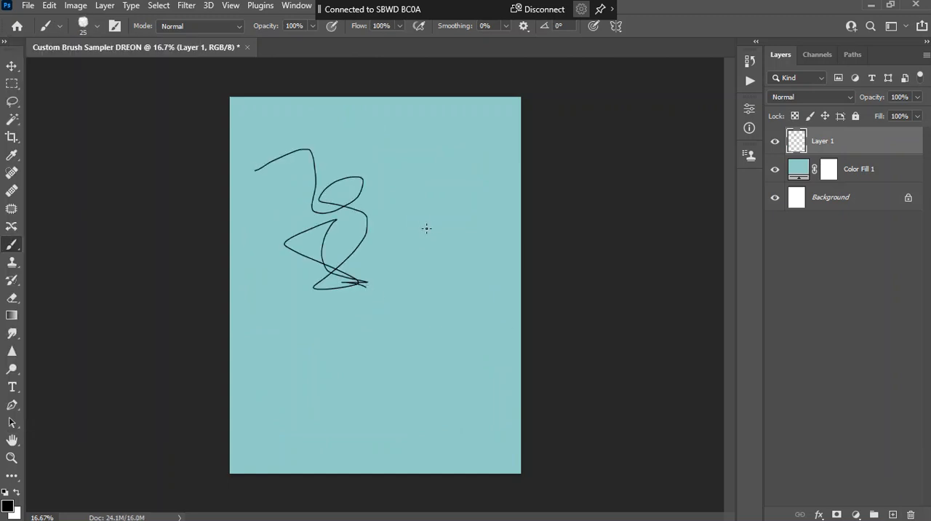
{"action": "key", "text": "bracketright"}
{"action": "key", "text": "bracketright"}
{"action": "key", "text": "bracketright"}
{"action": "key", "text": "bracketright"}
{"action": "key", "text": "bracketright"}
{"action": "key", "text": "bracketright"}
{"action": "key", "text": "bracketright"}
{"action": "left_click_drag", "start_coordinate": [401, 210], "coordinate": [469, 242]}
{"action": "left_click_drag", "start_coordinate": [422, 307], "coordinate": [421, 400]}
{"action": "left_click_drag", "start_coordinate": [349, 347], "coordinate": [282, 397]}
Adjust the brush size to 90 and paint a freehand, nearly horizontal line across the middle of the canvas
{"action": "key", "text": "bracketright"}
{"action": "key", "text": "bracketright"}
{"action": "key", "text": "bracketright"}
{"action": "key", "text": "bracketright"}
{"action": "key", "text": "bracketleft"}
{"action": "key", "text": "bracketleft"}
{"action": "key", "text": "bracketleft"}
{"action": "key", "text": "bracketleft"}
{"action": "key", "text": "bracketleft"}
{"action": "key", "text": "bracketleft"}
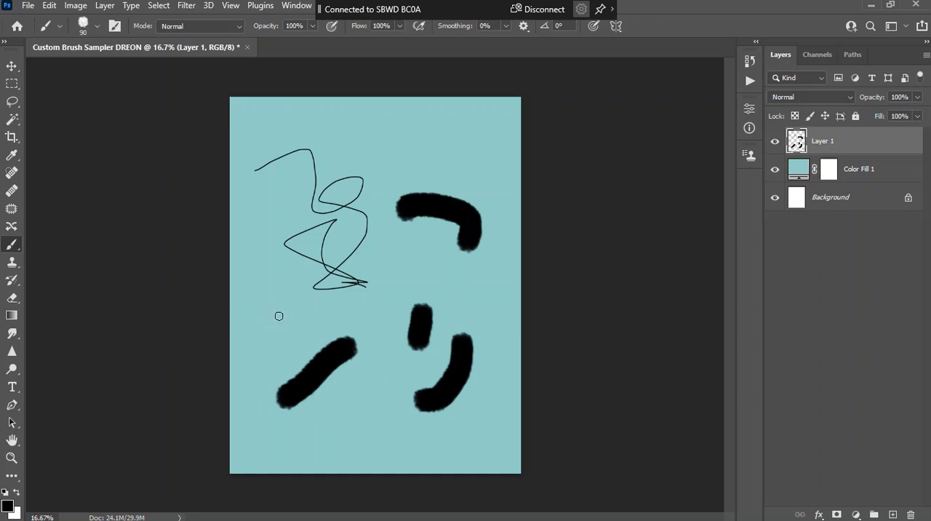
{"action": "left_click_drag", "start_coordinate": [278, 315], "coordinate": [434, 305]}
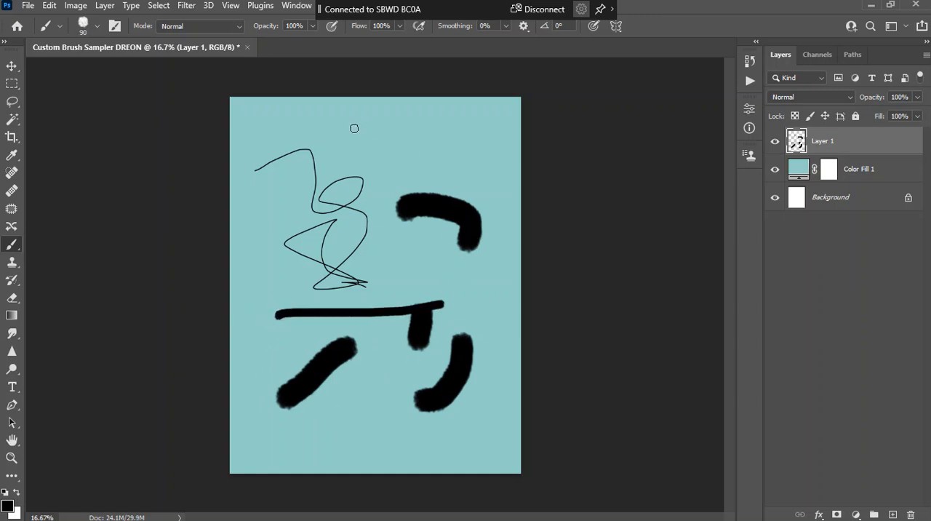
Draw three separate straight brush lines between endpoints: one slanted near the top, one near the center and one along the right side
{"action": "left_click", "coordinate": [475, 163], "text": "shift"}
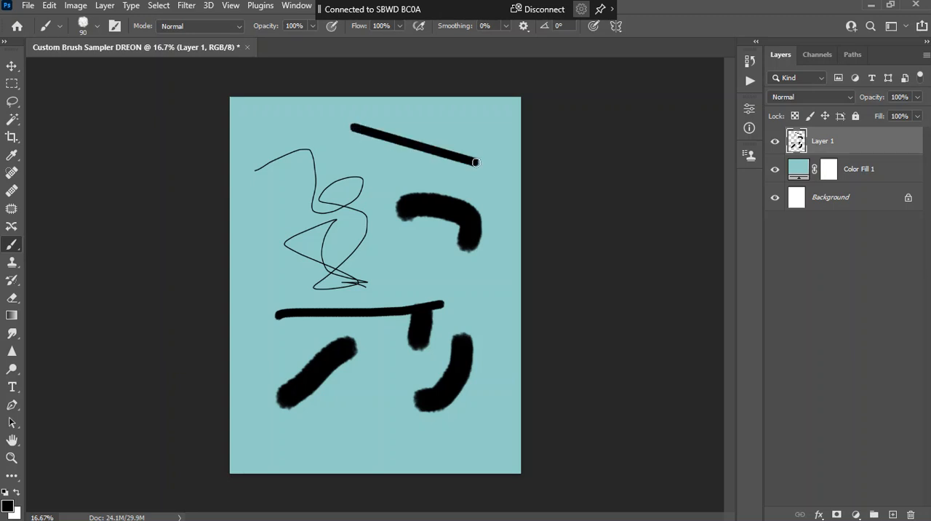
{"action": "left_click", "coordinate": [376, 273], "text": "shift"}
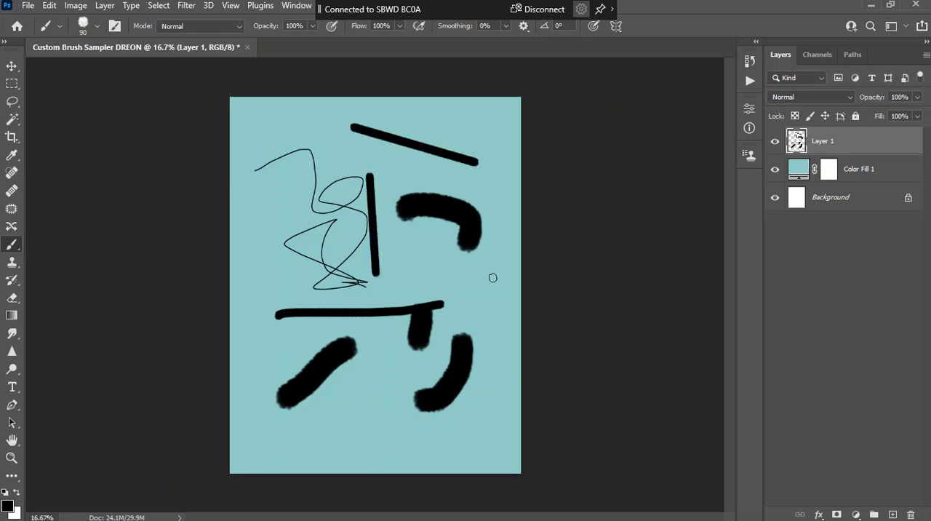
{"action": "left_click", "coordinate": [500, 385], "text": "shift"}
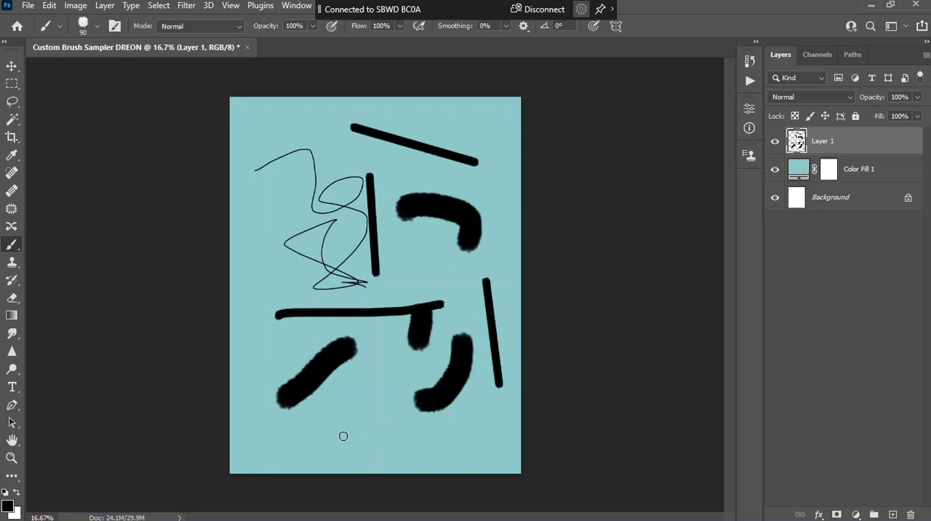
Draw a chain of connected straight brush lines across the lower canvas, and delete the layer holding all the test strokes
{"action": "left_click", "coordinate": [445, 432], "text": "shift"}
{"action": "left_click", "coordinate": [410, 345], "text": "shift"}
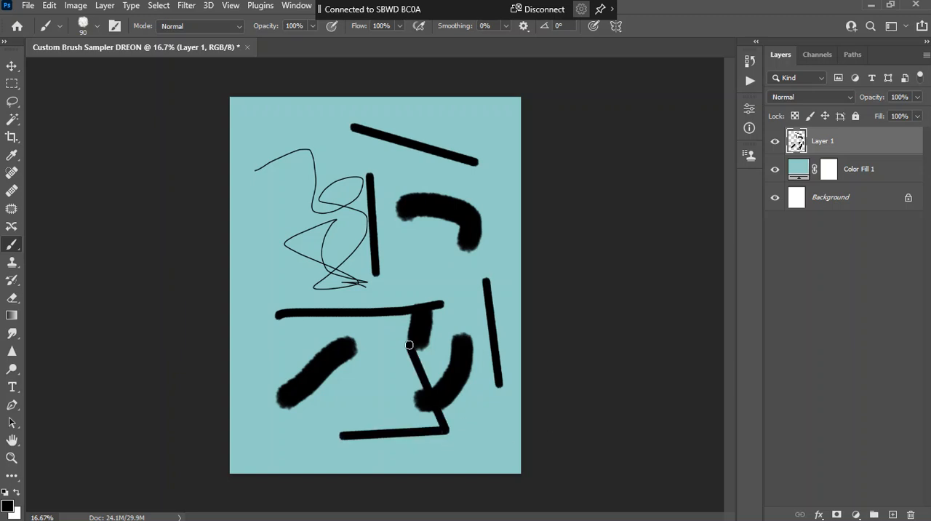
{"action": "left_click", "coordinate": [356, 381], "text": "shift"}
{"action": "left_click", "coordinate": [319, 400], "text": "shift"}
{"action": "left_click", "coordinate": [299, 442], "text": "shift"}
{"action": "left_click", "coordinate": [247, 441], "text": "shift"}
{"action": "left_click", "coordinate": [358, 470], "text": "shift"}
{"action": "left_click", "coordinate": [451, 446], "text": "shift"}
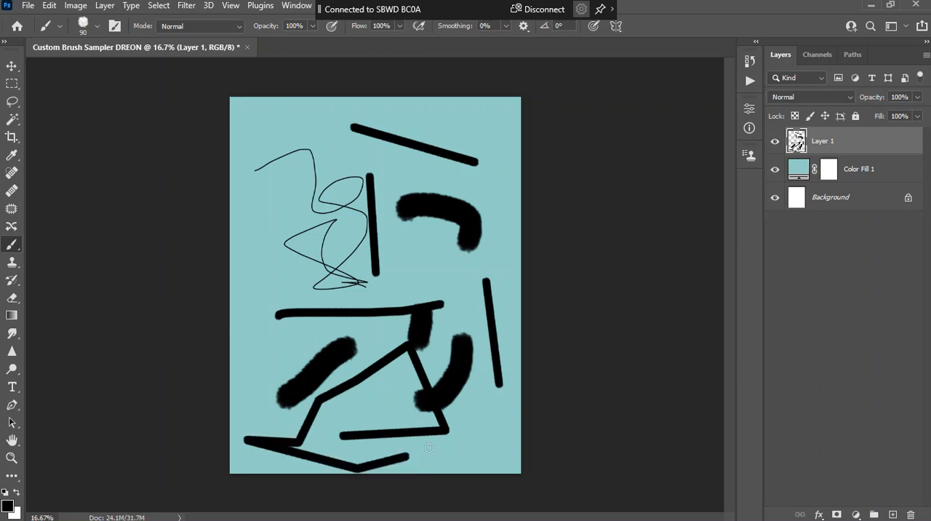
{"action": "left_click", "coordinate": [507, 445], "text": "shift"}
{"action": "left_click", "coordinate": [494, 415], "text": "shift"}
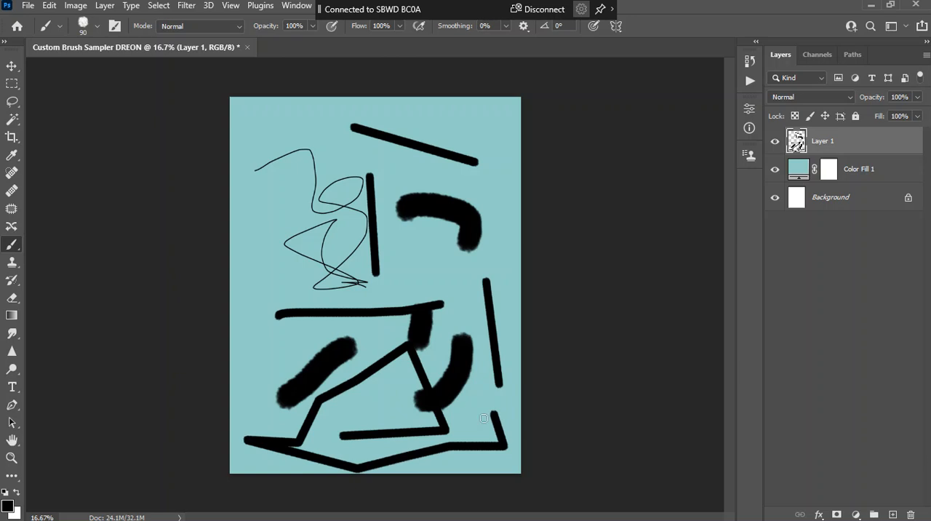
{"action": "left_click", "coordinate": [469, 398], "text": "shift"}
{"action": "left_click", "coordinate": [472, 429], "text": "shift"}
{"action": "left_click", "coordinate": [378, 448], "text": "shift"}
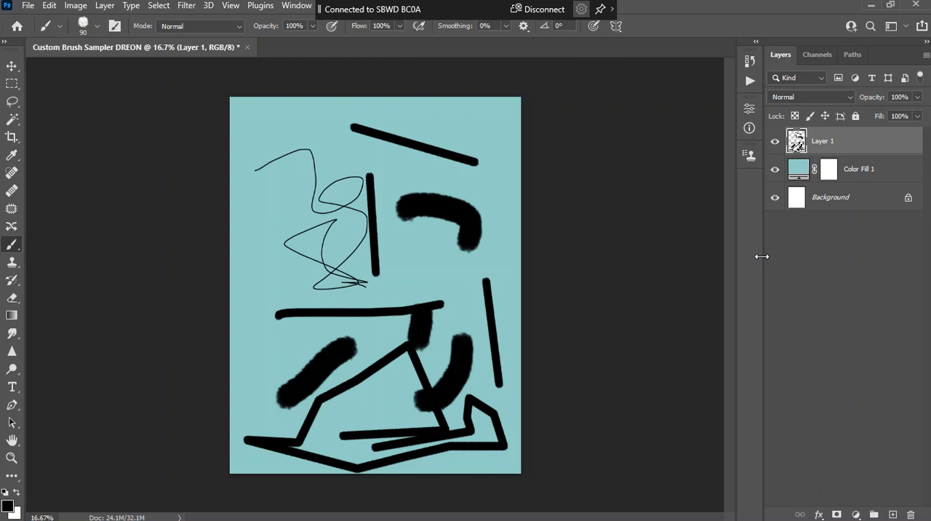
{"action": "left_click_drag", "start_coordinate": [837, 140], "coordinate": [908, 513]}
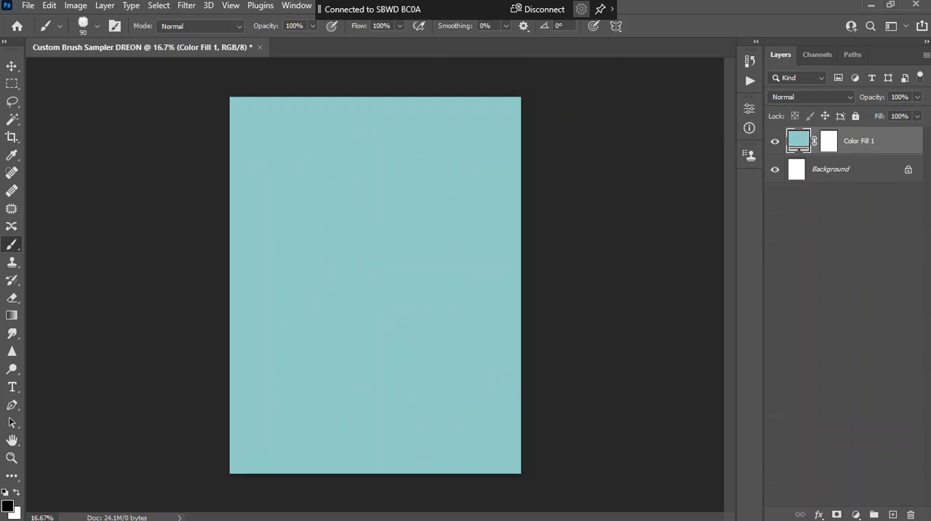
Switch to the Chrome browser and search Google Images for "splatter"
{"action": "left_click_drag", "start_coordinate": [930, 123], "coordinate": [692, 49]}
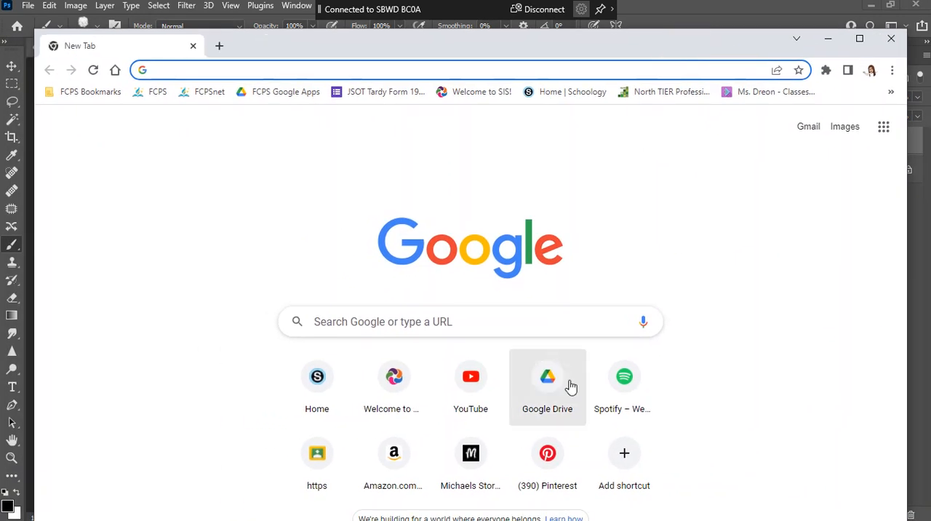
{"action": "left_click", "coordinate": [493, 323]}
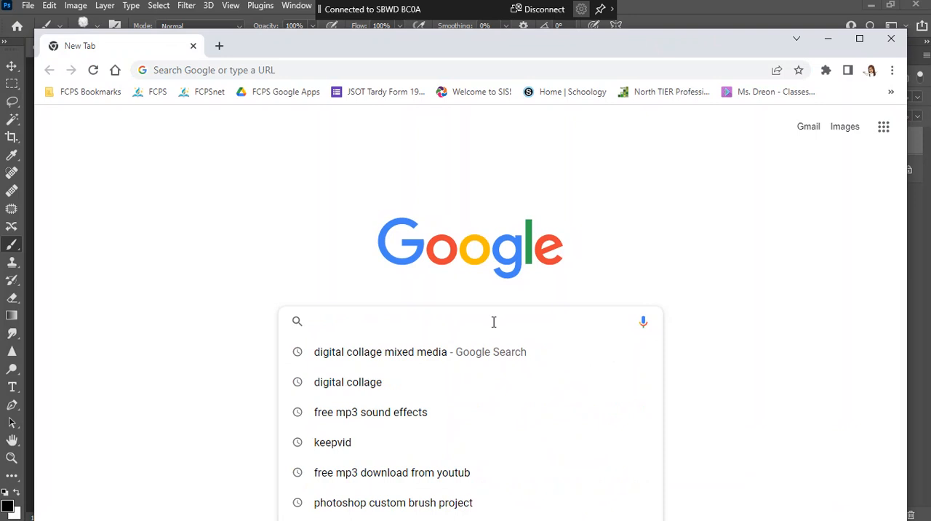
{"action": "type", "text": "splatter"}
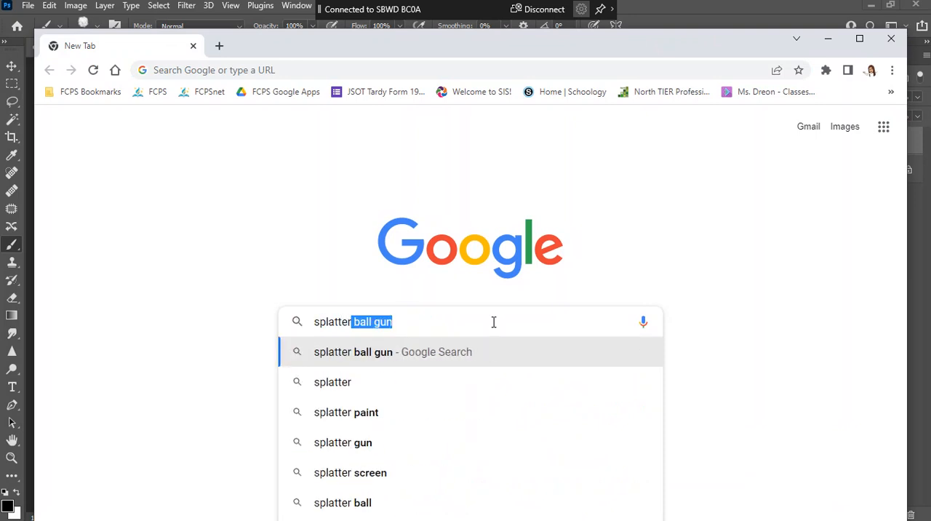
{"action": "key", "text": "Delete"}
{"action": "key", "text": "Return"}
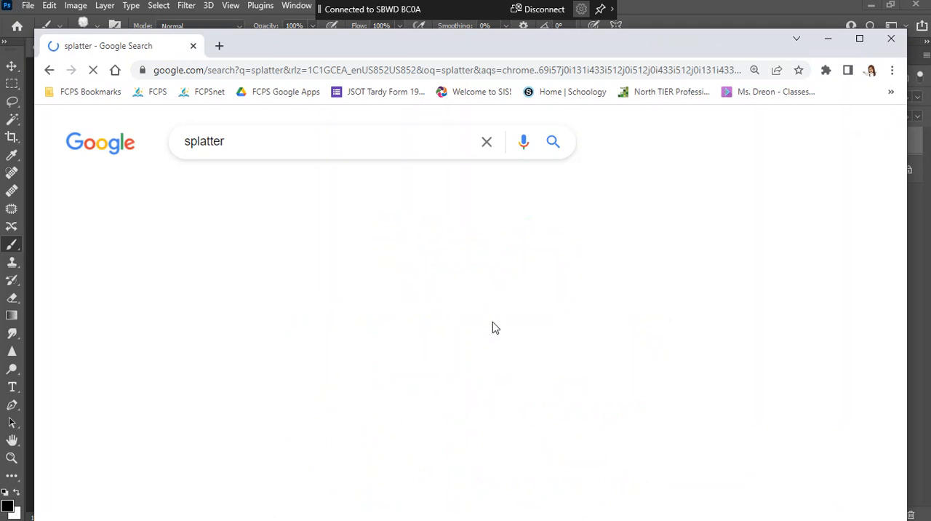
{"action": "left_click", "coordinate": [241, 150]}
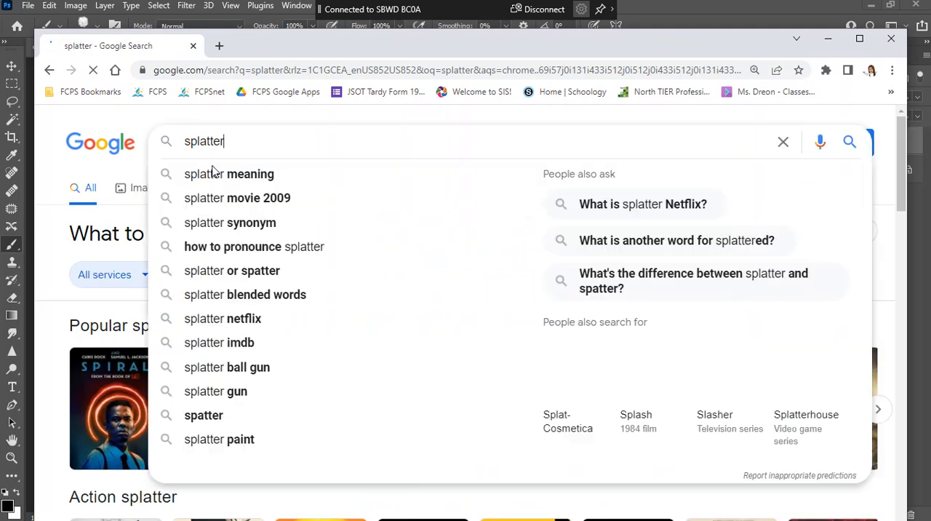
{"action": "left_click", "coordinate": [135, 189]}
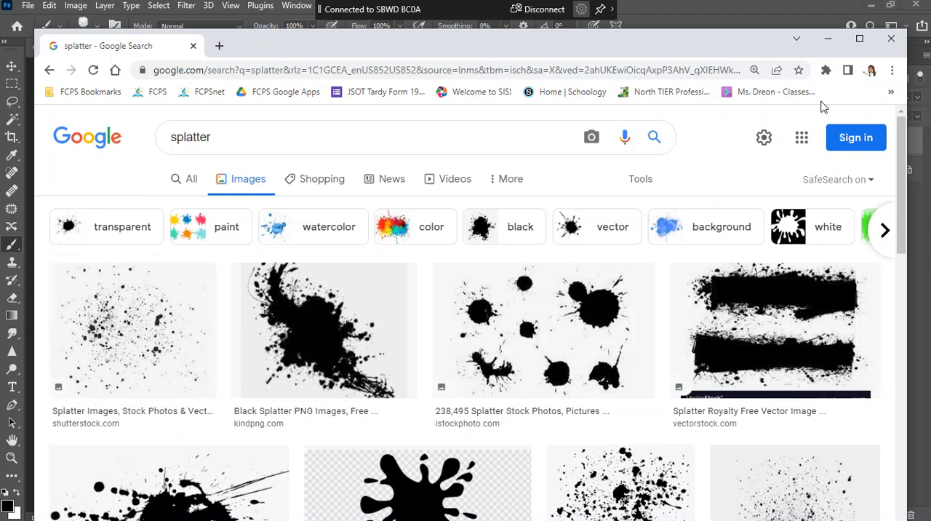
{"action": "left_click_drag", "start_coordinate": [741, 48], "coordinate": [734, 17]}
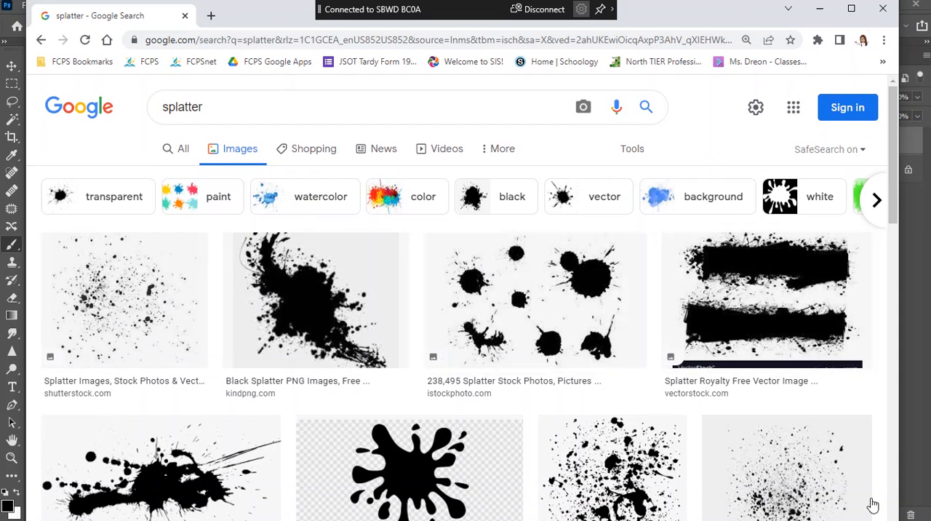
Open the preview of the fine black ink splatter image from pngitem.com in the image results
{"action": "scroll", "coordinate": [844, 482], "scroll_direction": "down", "scroll_amount": 4}
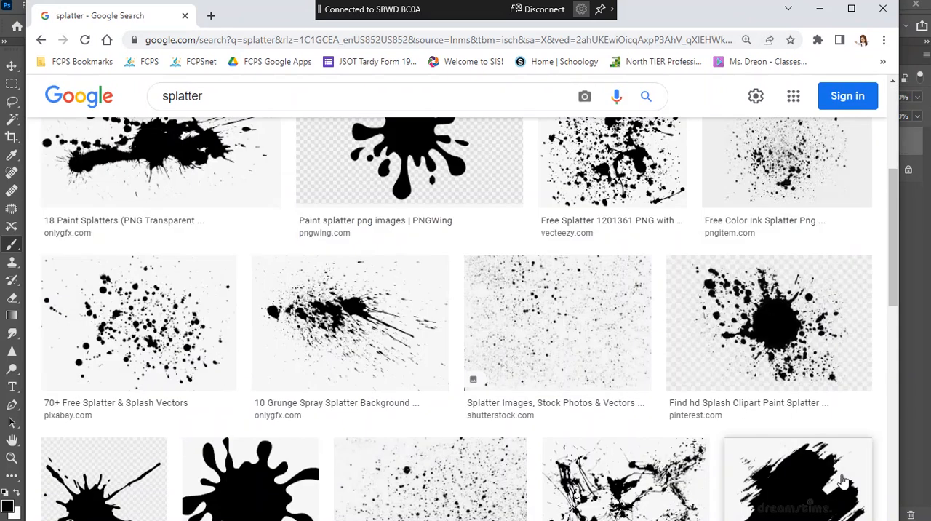
{"action": "left_click", "coordinate": [796, 173]}
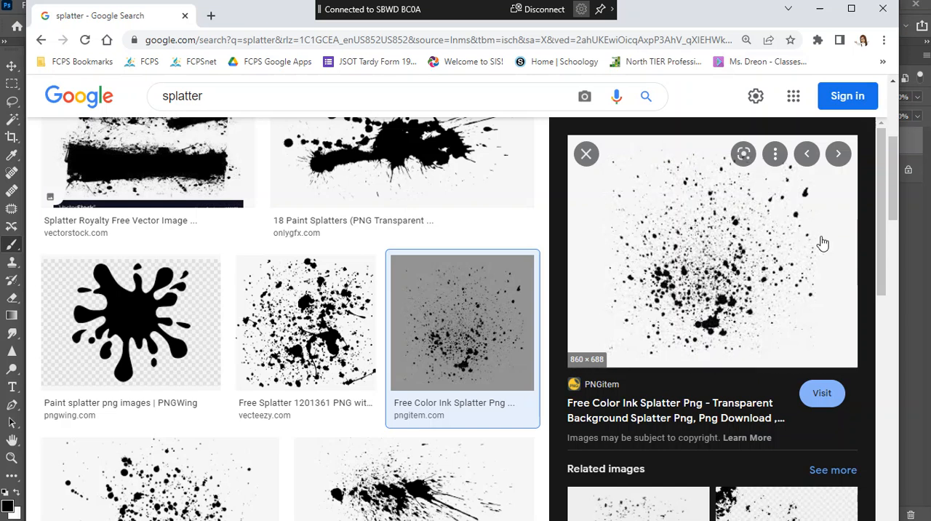
{"action": "key", "text": "ctrl"}
{"action": "key", "text": "ctrl"}
{"action": "key", "text": "ctrl"}
{"action": "key", "text": "ctrl"}
{"action": "key", "text": "ctrl"}
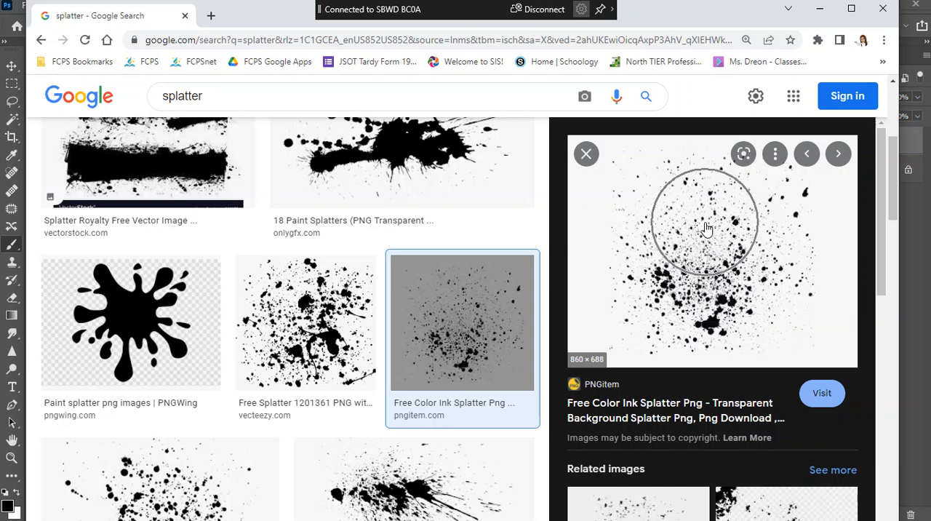
{"action": "key", "text": "ctrl"}
Save the previewed splatter image to the Desktop as a PNG named Splatter2, without replacing the existing splatter.png
{"action": "key", "text": "ctrl"}
{"action": "right_click", "coordinate": [690, 206]}
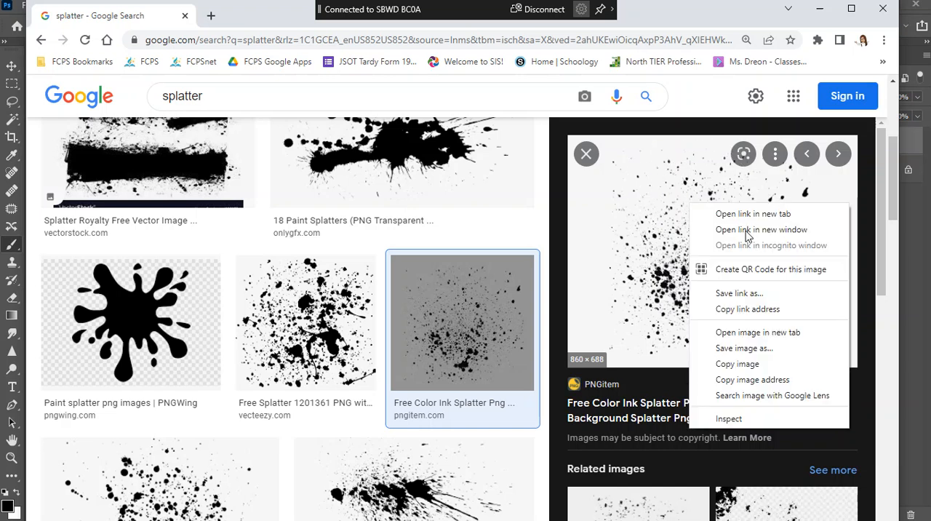
{"action": "key", "text": "ctrl"}
{"action": "left_click", "coordinate": [790, 348]}
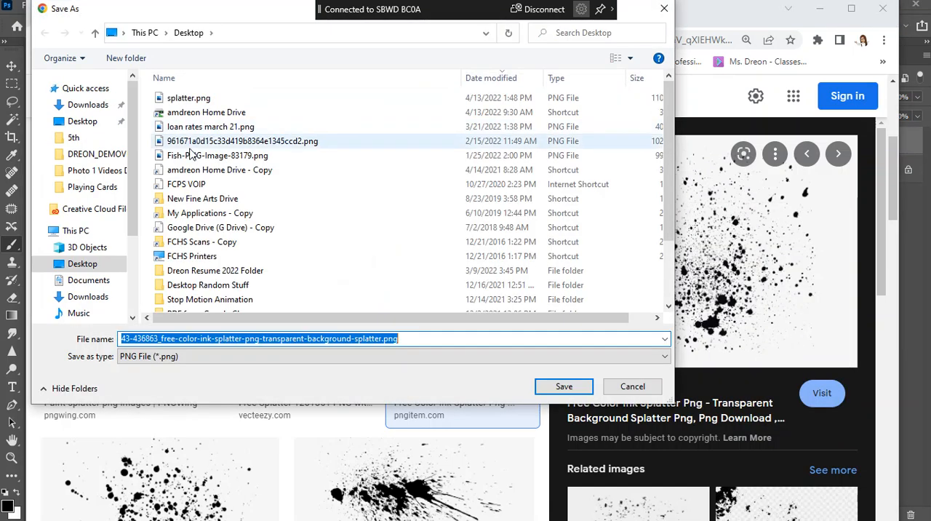
{"action": "left_click", "coordinate": [66, 121]}
{"action": "double_click", "coordinate": [358, 338]}
{"action": "type", "text": "Sapltter"}
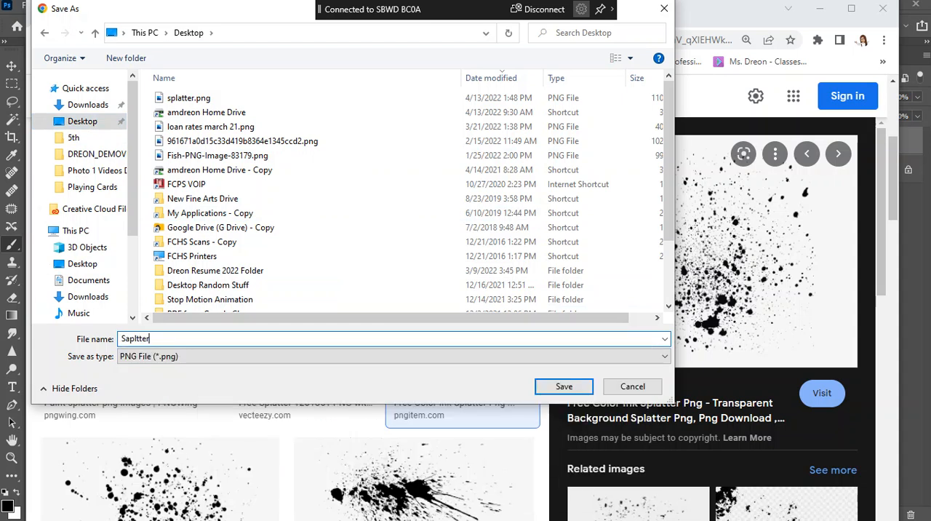
{"action": "type", "text": "platter"}
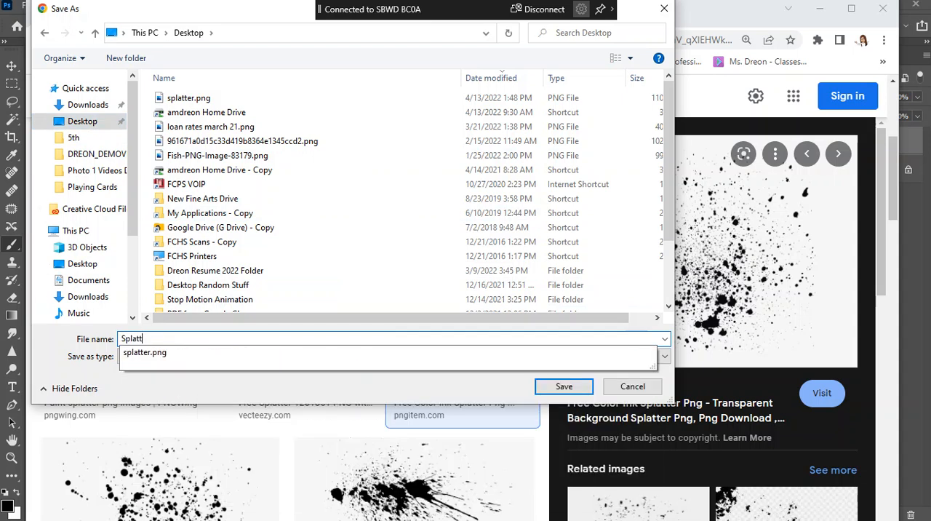
{"action": "key", "text": "Return"}
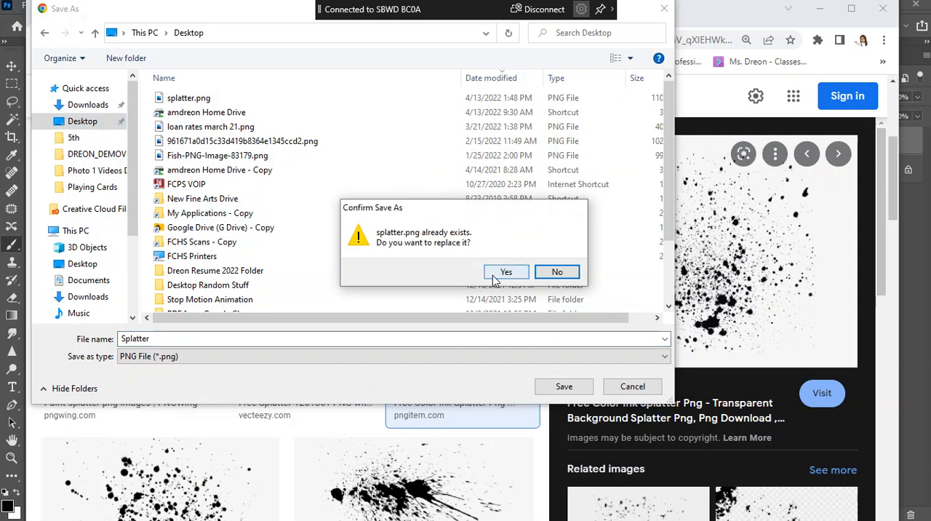
{"action": "left_click", "coordinate": [556, 273]}
{"action": "left_click", "coordinate": [168, 339]}
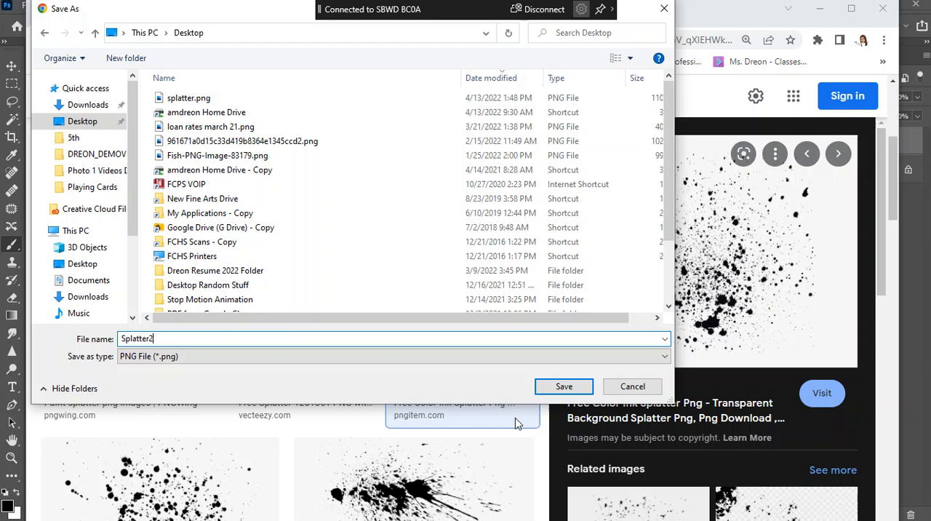
{"action": "left_click", "coordinate": [579, 392]}
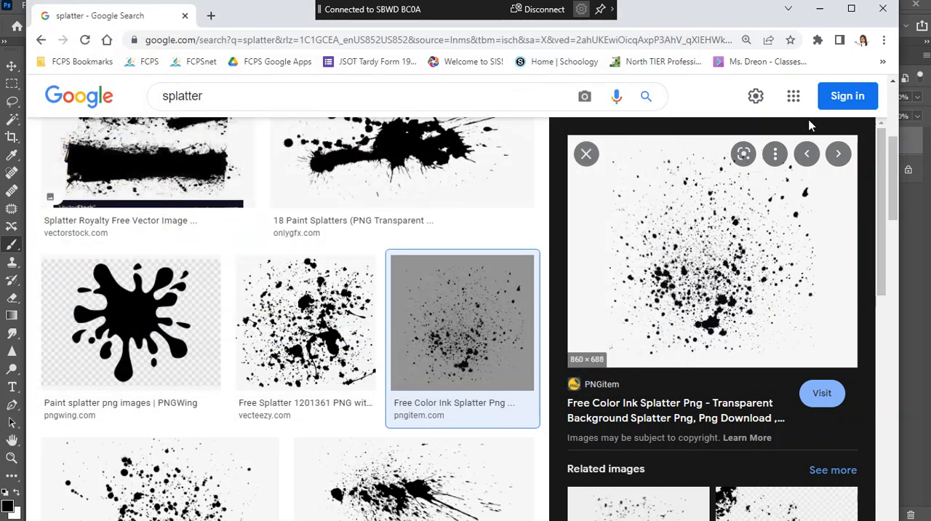
Switch back to Photoshop and open Splatter2.png from the Desktop
{"action": "left_click", "coordinate": [820, 8]}
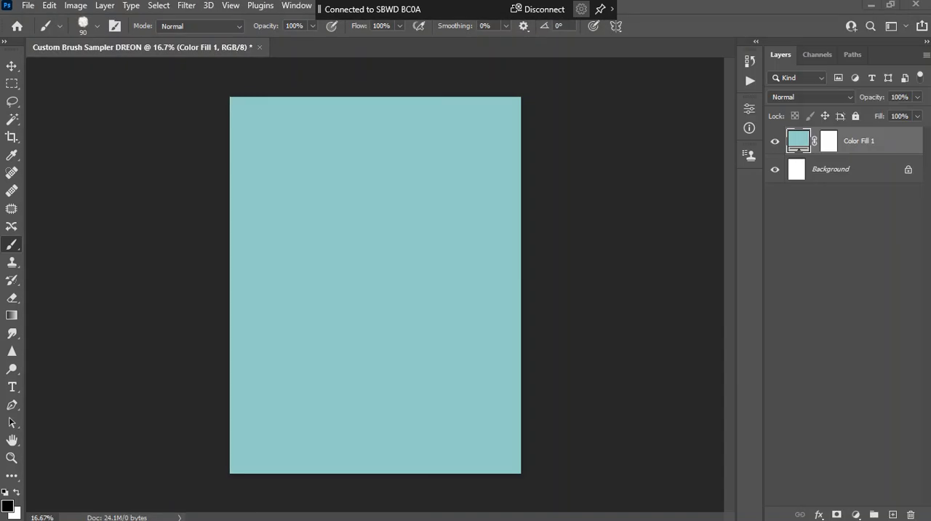
{"action": "left_click", "coordinate": [27, 7]}
{"action": "left_click", "coordinate": [41, 33]}
{"action": "left_click", "coordinate": [154, 98]}
{"action": "left_click", "coordinate": [726, 437]}
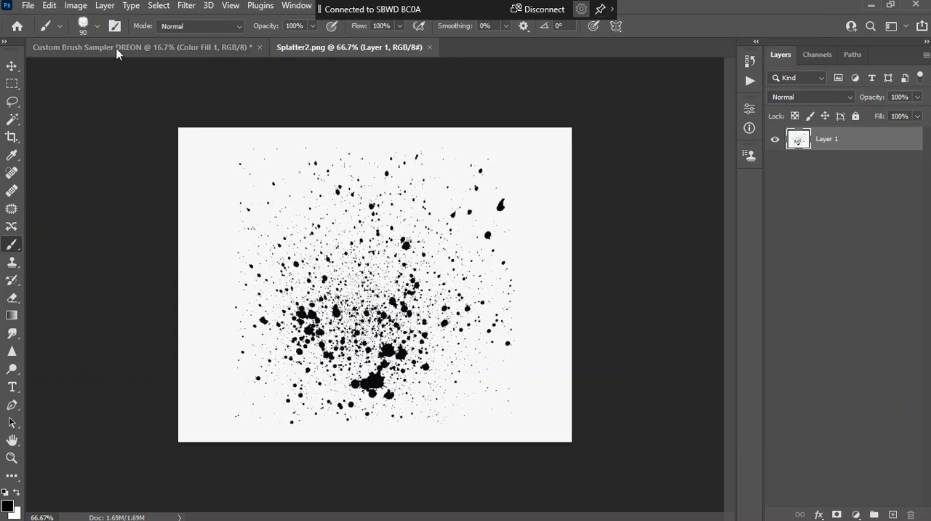
Define a brush preset from the unedited splatter image, keeping the name Splatter2.png
{"action": "left_click", "coordinate": [52, 8]}
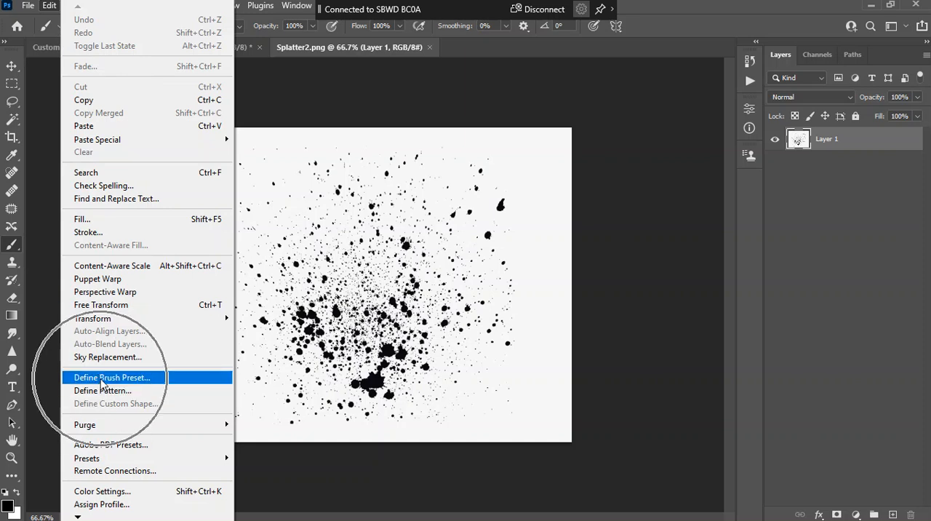
{"action": "left_click", "coordinate": [102, 377]}
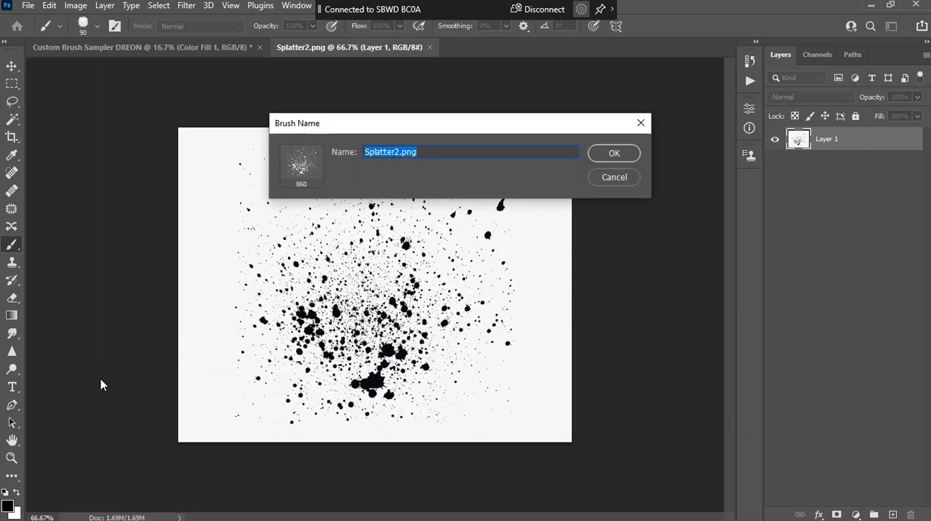
{"action": "left_click", "coordinate": [614, 154]}
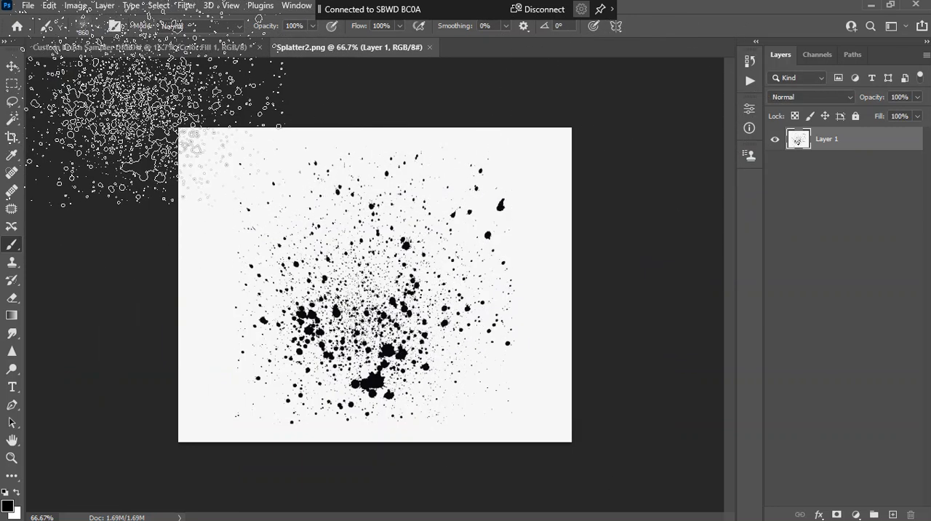
Stamp the 860 px splatter brush five times on a new layer in the Custom Brush Sampler document, and delete that layer
{"action": "left_click", "coordinate": [160, 50]}
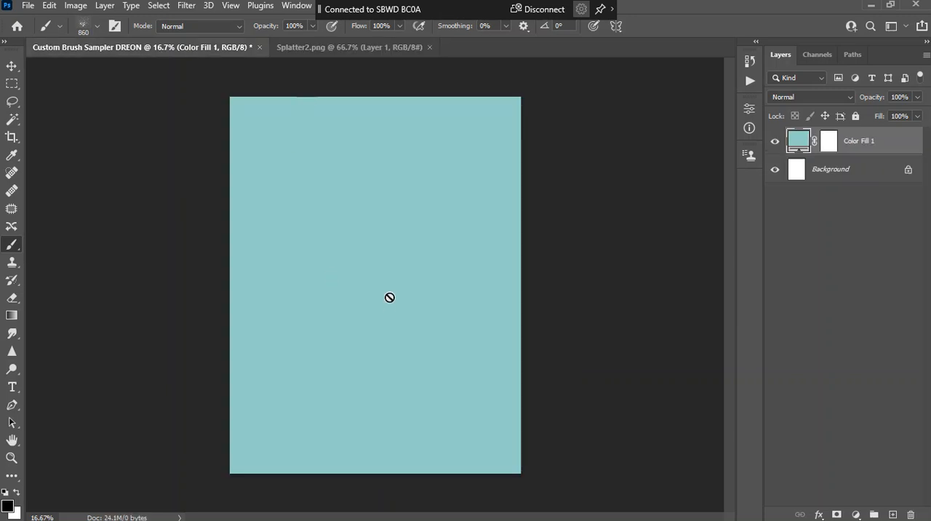
{"action": "left_click", "coordinate": [893, 514]}
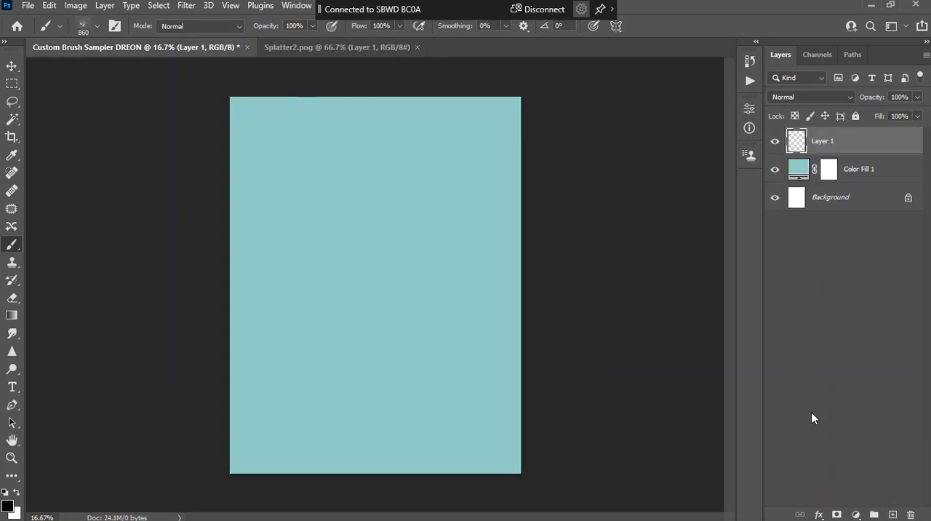
{"action": "left_click", "coordinate": [381, 183]}
{"action": "left_click", "coordinate": [440, 288]}
{"action": "left_click", "coordinate": [309, 307]}
{"action": "left_click", "coordinate": [392, 402]}
{"action": "left_click", "coordinate": [474, 383]}
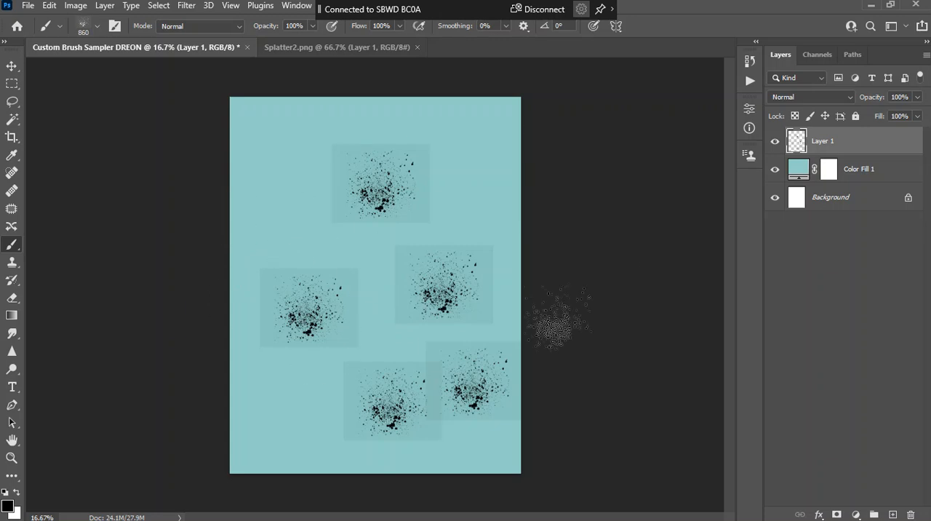
{"action": "key", "text": "ctrl+plus"}
{"action": "key", "text": "ctrl+plus"}
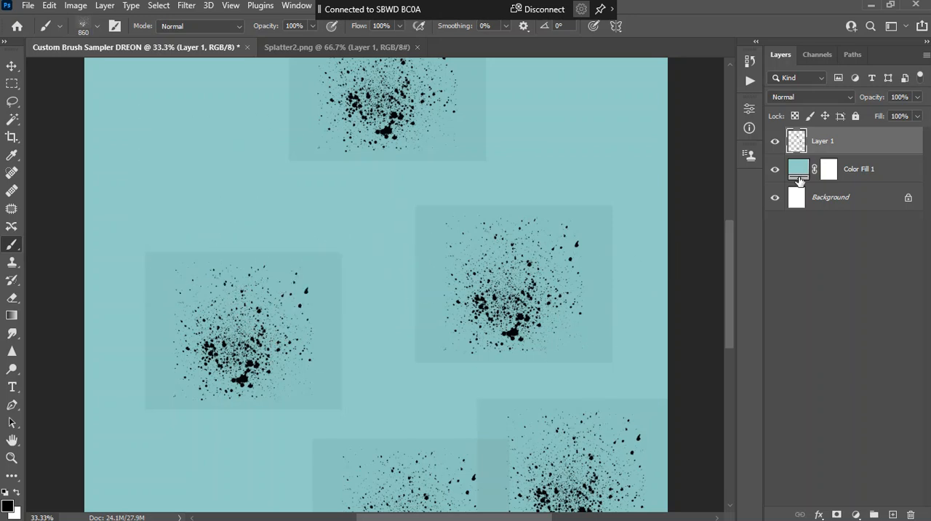
{"action": "left_click_drag", "start_coordinate": [846, 151], "coordinate": [910, 514]}
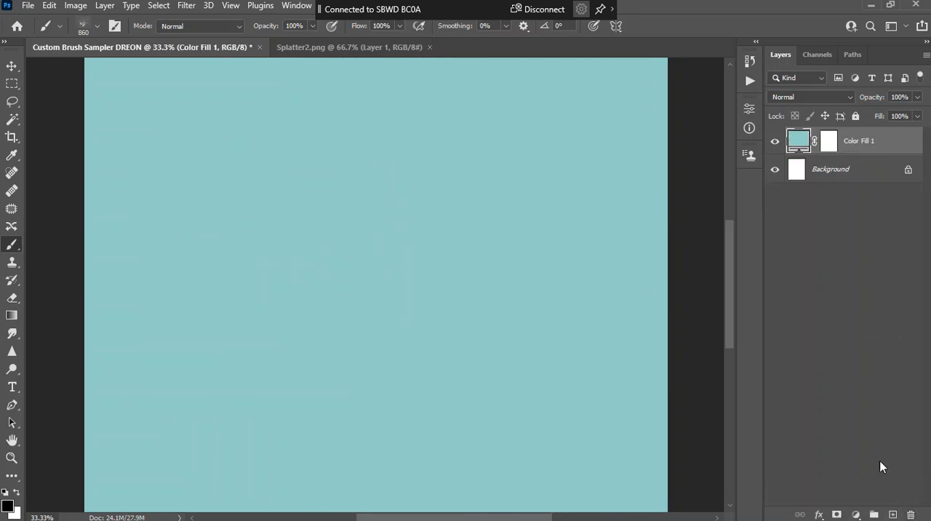
Add a Brightness/Contrast adjustment with brightness 89 and contrast 100 to Splatter2.png, and flatten the image
{"action": "left_click", "coordinate": [350, 46]}
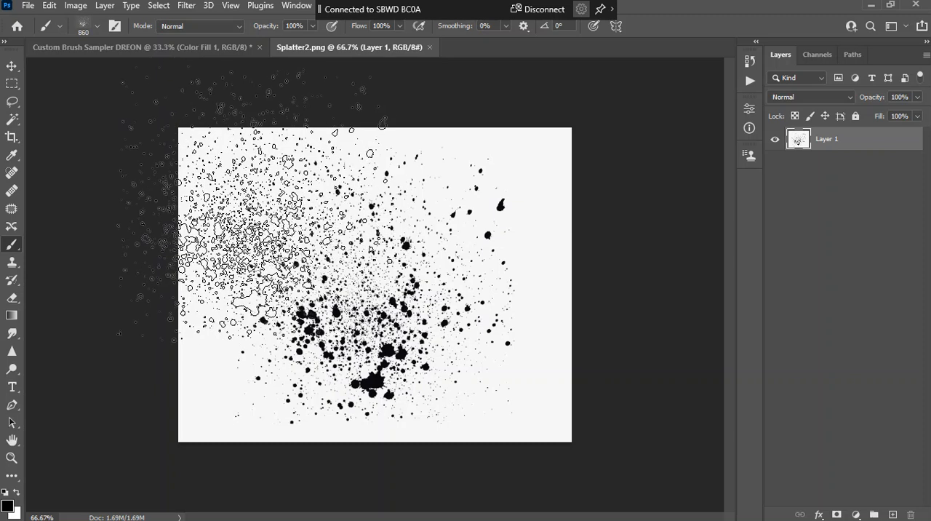
{"action": "left_click", "coordinate": [856, 514]}
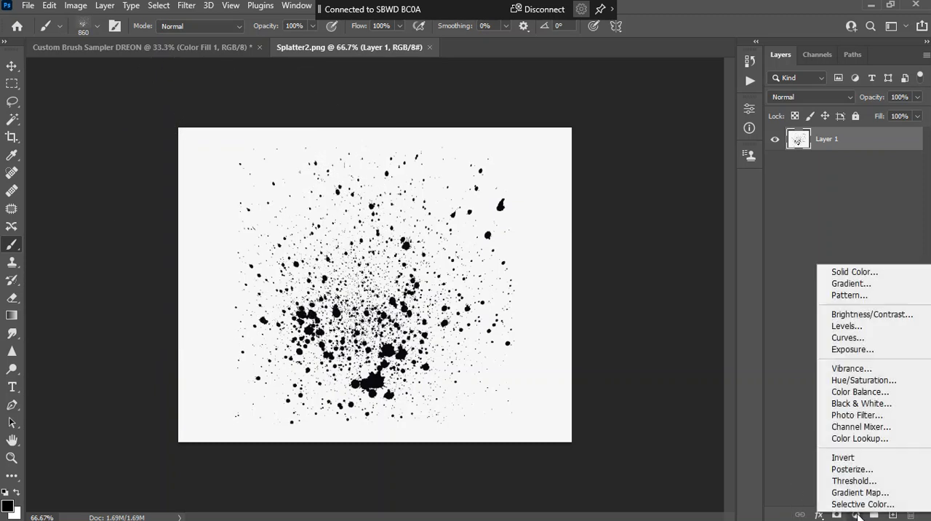
{"action": "left_click", "coordinate": [876, 314]}
{"action": "left_click_drag", "start_coordinate": [654, 185], "coordinate": [690, 189]}
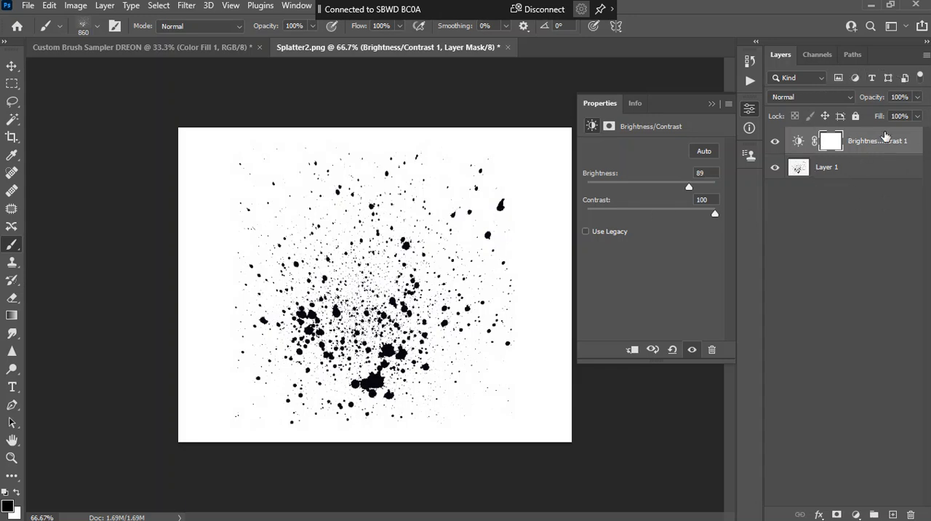
{"action": "right_click", "coordinate": [863, 149]}
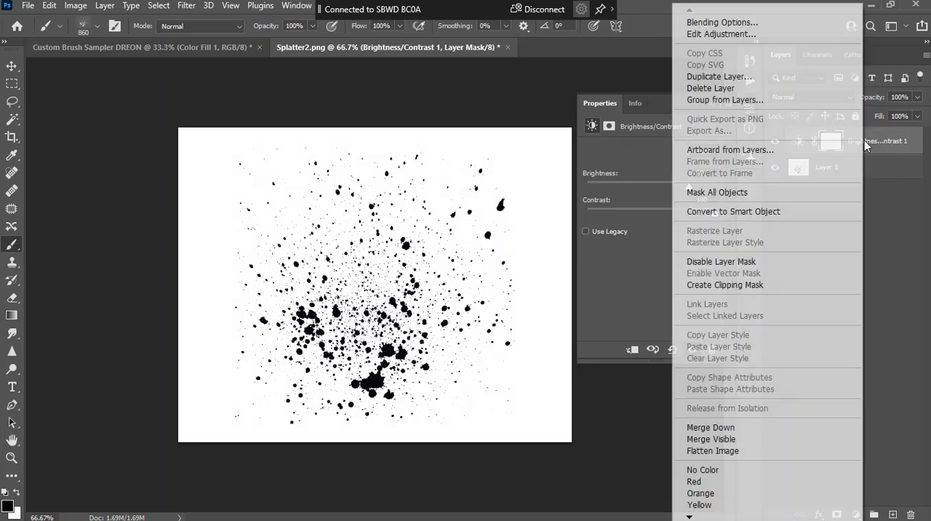
{"action": "left_click", "coordinate": [730, 453]}
Define a new brush preset from the flattened splatter image with its pure white background
{"action": "left_click", "coordinate": [50, 6]}
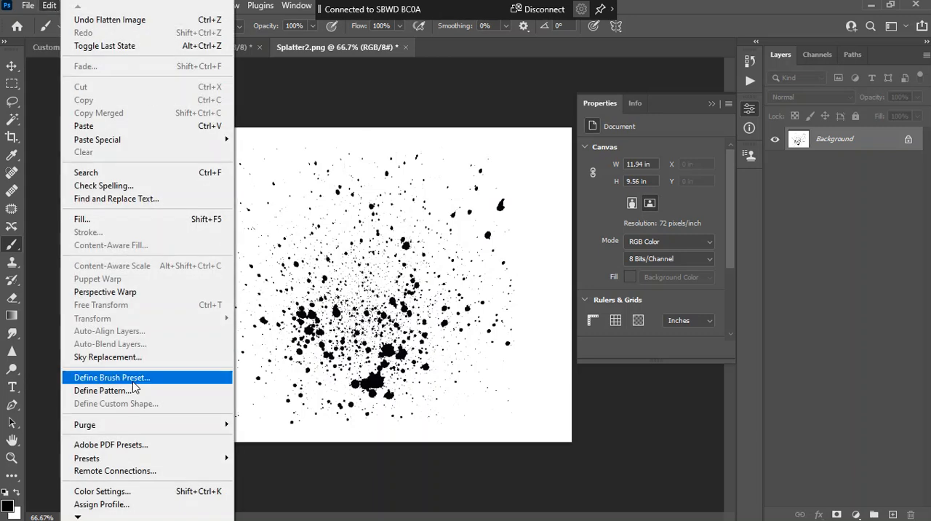
{"action": "left_click", "coordinate": [133, 381]}
{"action": "left_click", "coordinate": [608, 153]}
Add a new layer in the Custom Brush Sampler document and stamp the 611 px splatter brush at five scattered spots
{"action": "left_click", "coordinate": [166, 46]}
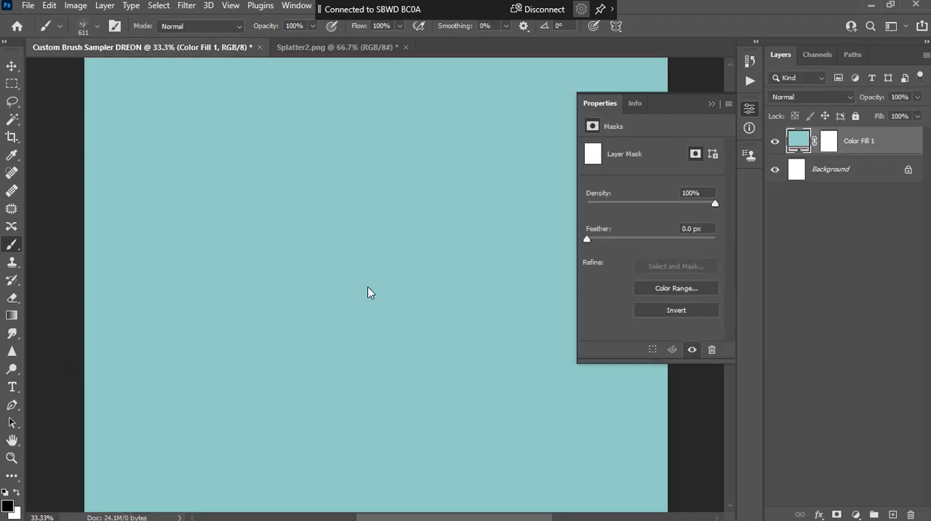
{"action": "left_click", "coordinate": [367, 292]}
{"action": "left_click", "coordinate": [483, 216]}
{"action": "left_click", "coordinate": [893, 515]}
{"action": "left_click", "coordinate": [342, 244]}
{"action": "left_click", "coordinate": [443, 358]}
{"action": "left_click", "coordinate": [197, 320]}
{"action": "left_click", "coordinate": [193, 171]}
{"action": "left_click", "coordinate": [510, 175]}
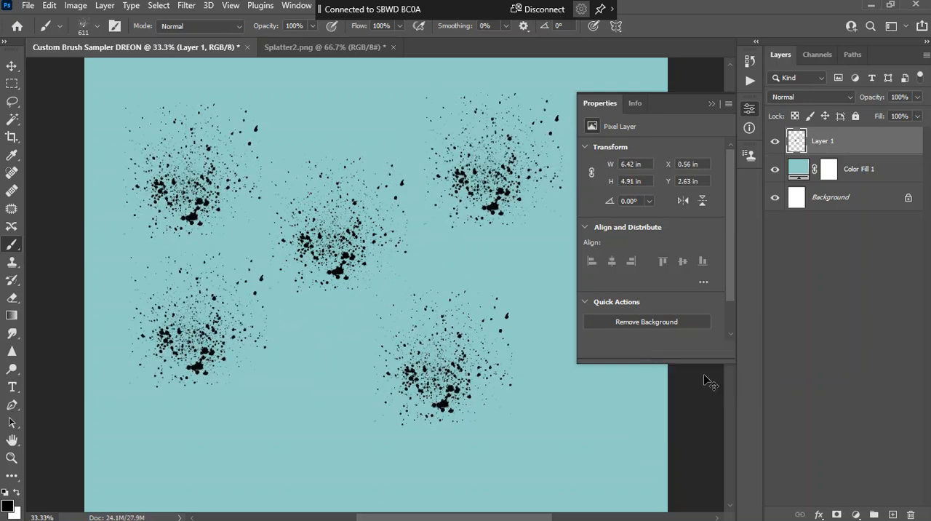
Enlarge the splatter brush to 1100 and stamp overlapping splatters across the canvas's lower part and right edge, and add an empty layer above
{"action": "key", "text": "ctrl+minus"}
{"action": "key", "text": "ctrl+minus"}
{"action": "key", "text": "bracketright"}
{"action": "key", "text": "bracketright"}
{"action": "key", "text": "bracketright"}
{"action": "key", "text": "bracketright"}
{"action": "key", "text": "bracketright"}
{"action": "left_click", "coordinate": [344, 400]}
{"action": "left_click", "coordinate": [470, 410]}
{"action": "left_click", "coordinate": [344, 407]}
{"action": "left_click", "coordinate": [500, 306]}
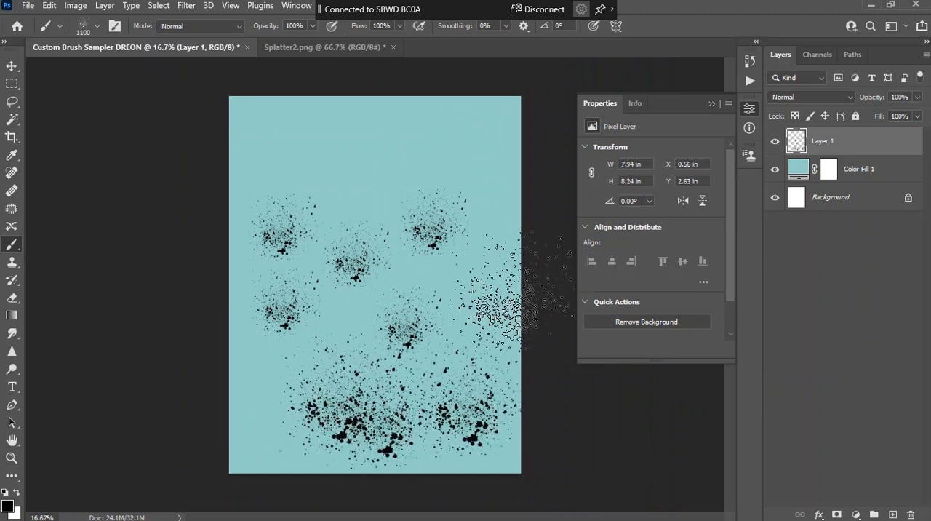
{"action": "left_click", "coordinate": [255, 446]}
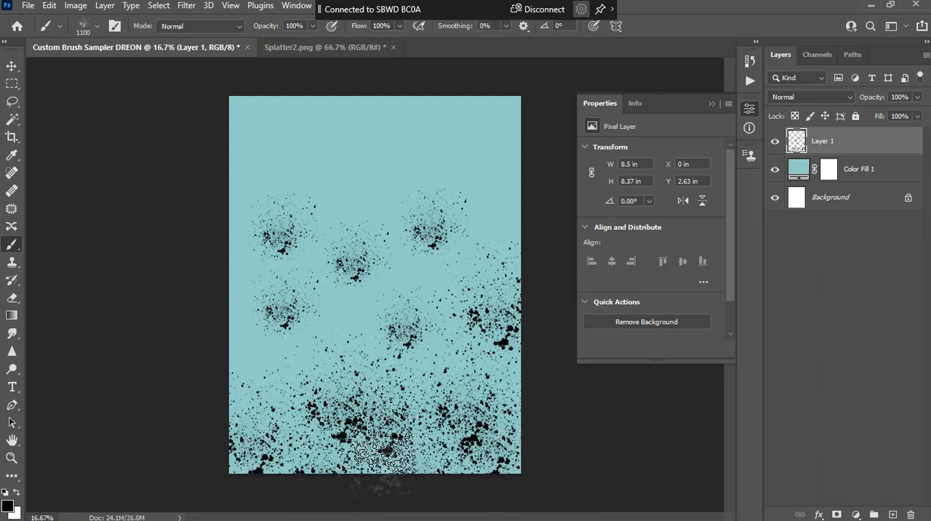
{"action": "left_click", "coordinate": [480, 386]}
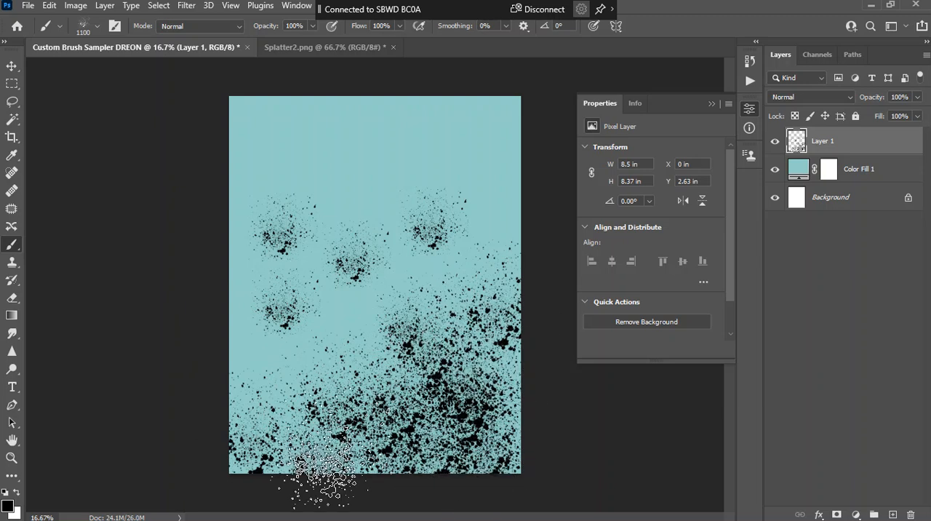
{"action": "left_click", "coordinate": [518, 284]}
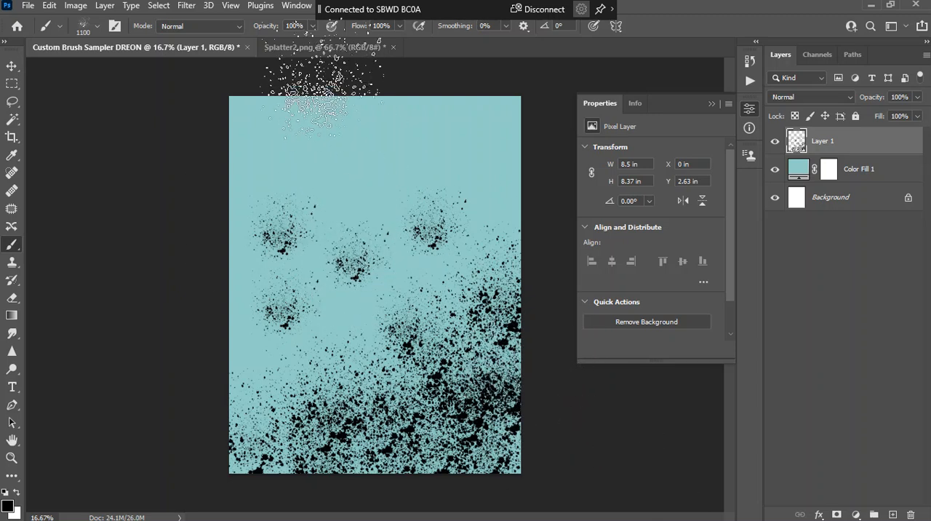
{"action": "left_click", "coordinate": [892, 514]}
Switch to a new Chrome window, search Google for "clip art etc" and open the ClipArt ETC website
{"action": "left_click", "coordinate": [313, 47]}
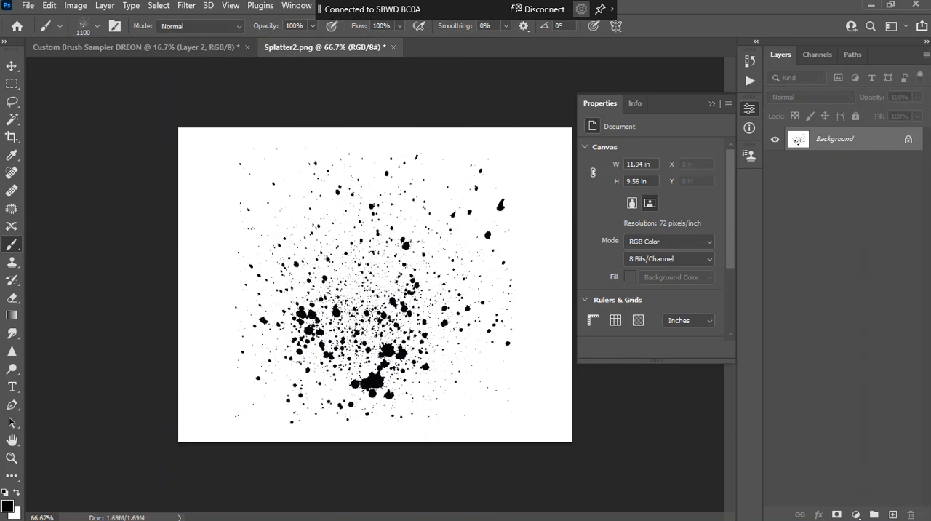
{"action": "left_click_drag", "start_coordinate": [277, 145], "coordinate": [305, 39]}
{"action": "left_click", "coordinate": [393, 314]}
{"action": "type", "text": "clip art"}
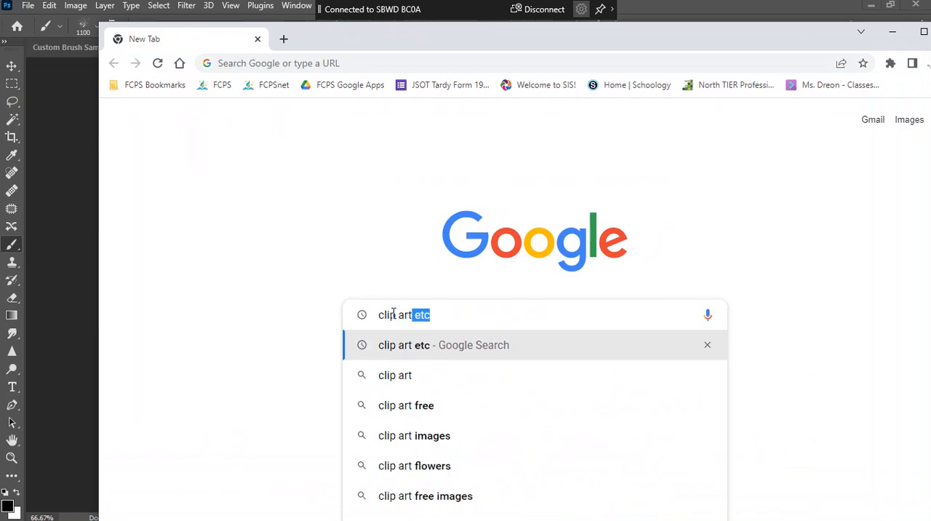
{"action": "key", "text": "Return"}
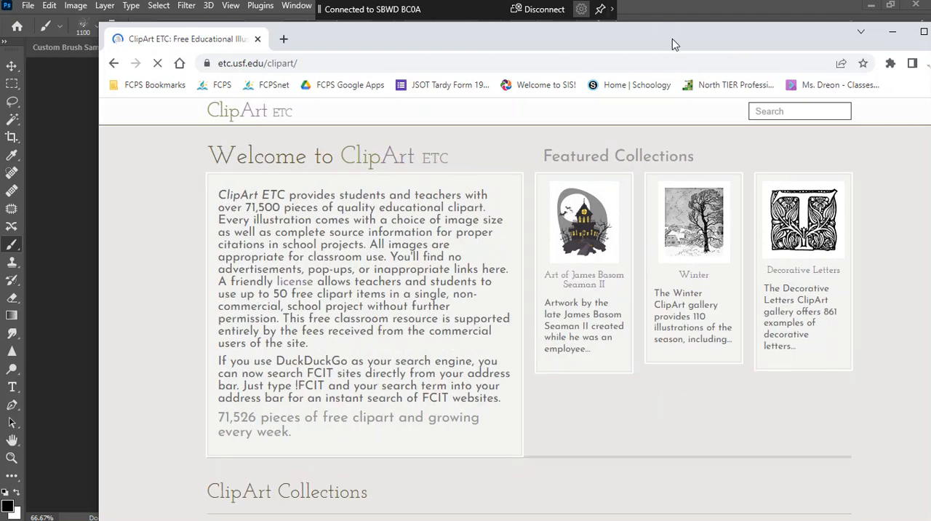
{"action": "left_click_drag", "start_coordinate": [672, 44], "coordinate": [610, 26]}
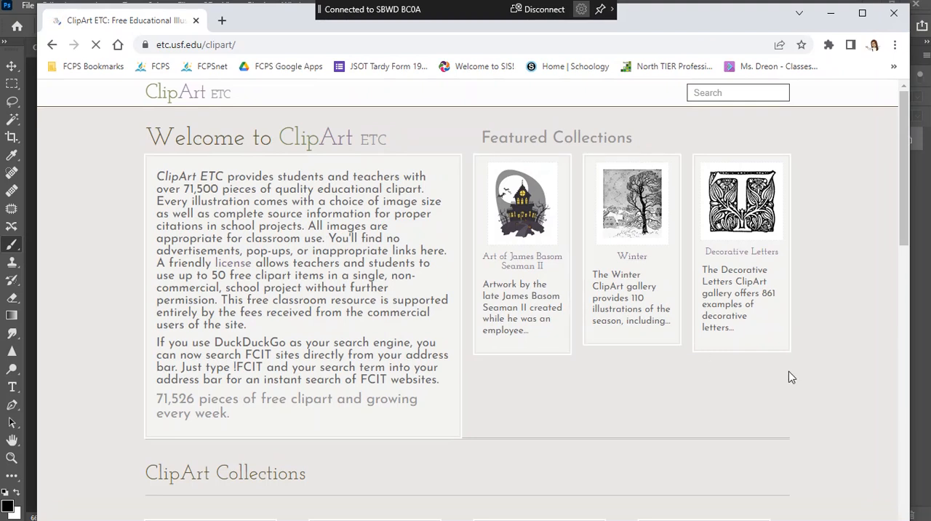
Browse the ClipArt ETC Animals collection to the Birds: J-L gallery and open the Blue Jay illustration
{"action": "scroll", "coordinate": [661, 387], "scroll_direction": "down", "scroll_amount": 5}
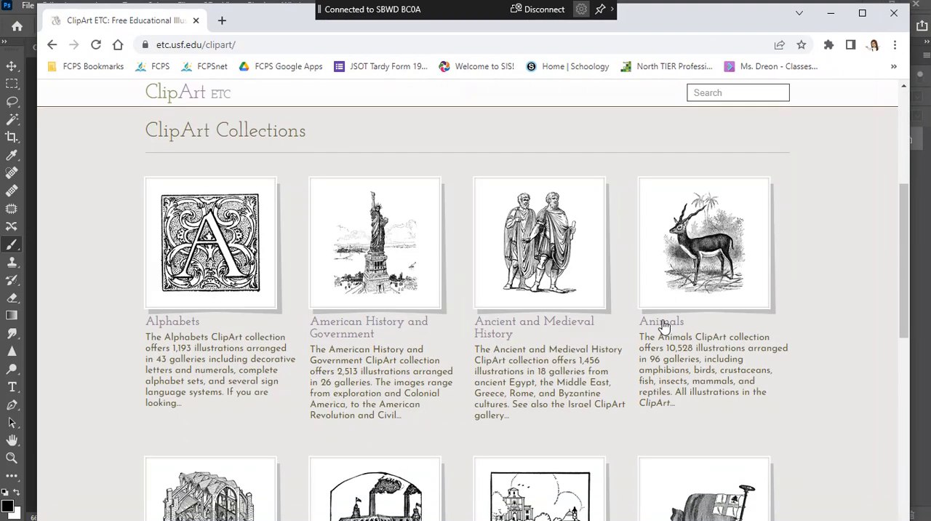
{"action": "scroll", "coordinate": [752, 369], "scroll_direction": "down", "scroll_amount": 5}
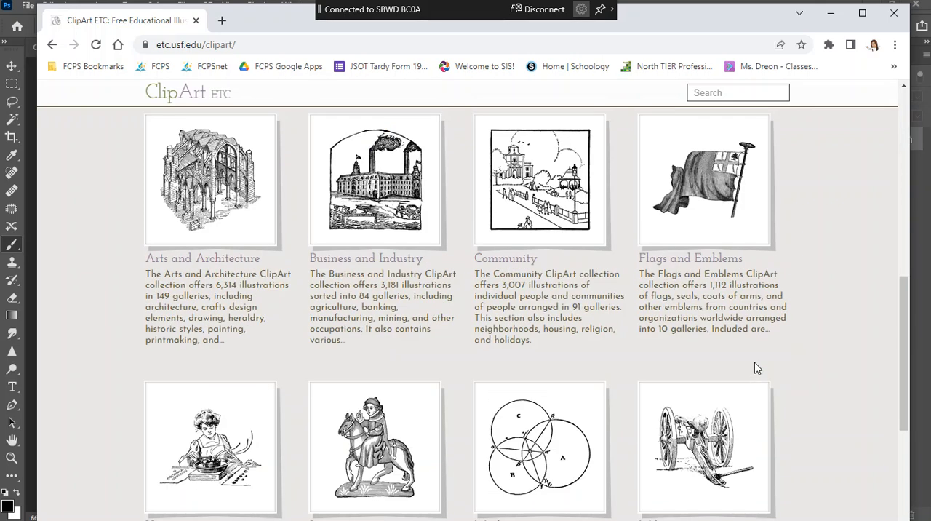
{"action": "scroll", "coordinate": [840, 365], "scroll_direction": "up", "scroll_amount": 5}
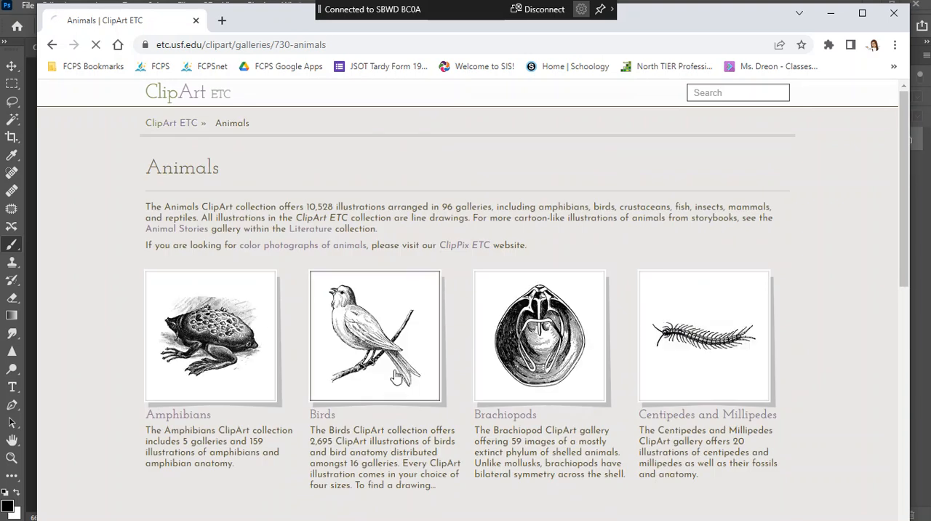
{"action": "left_click", "coordinate": [397, 377]}
{"action": "scroll", "coordinate": [560, 383], "scroll_direction": "down", "scroll_amount": 5}
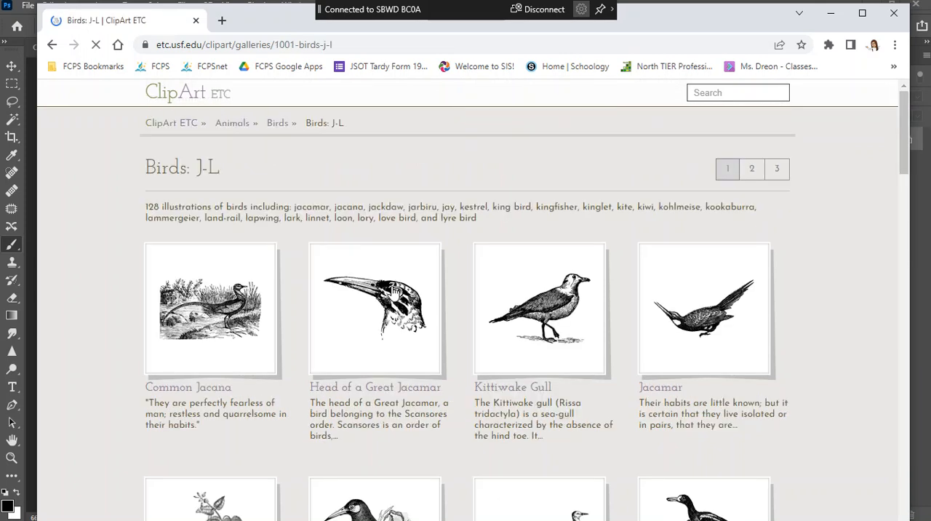
{"action": "scroll", "coordinate": [793, 333], "scroll_direction": "down", "scroll_amount": 14}
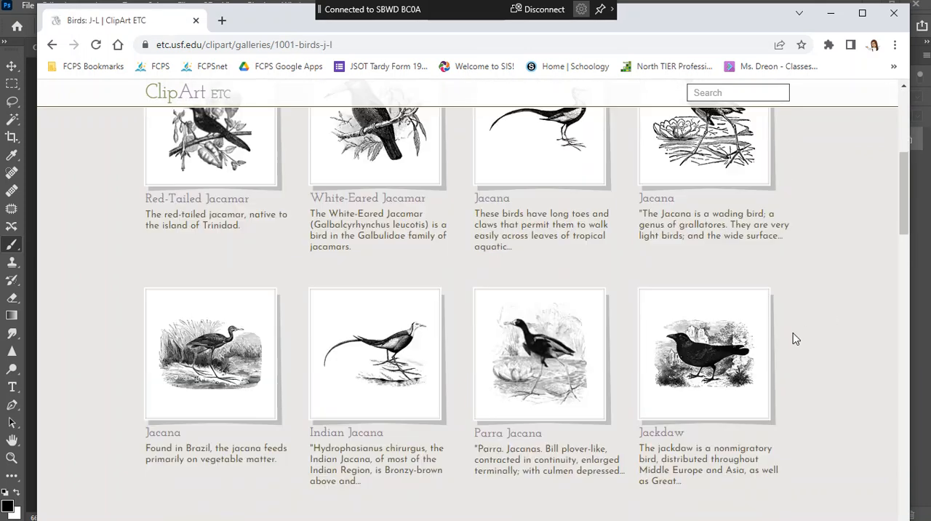
{"action": "scroll", "coordinate": [795, 339], "scroll_direction": "down", "scroll_amount": 1}
{"action": "scroll", "coordinate": [793, 339], "scroll_direction": "up", "scroll_amount": 1}
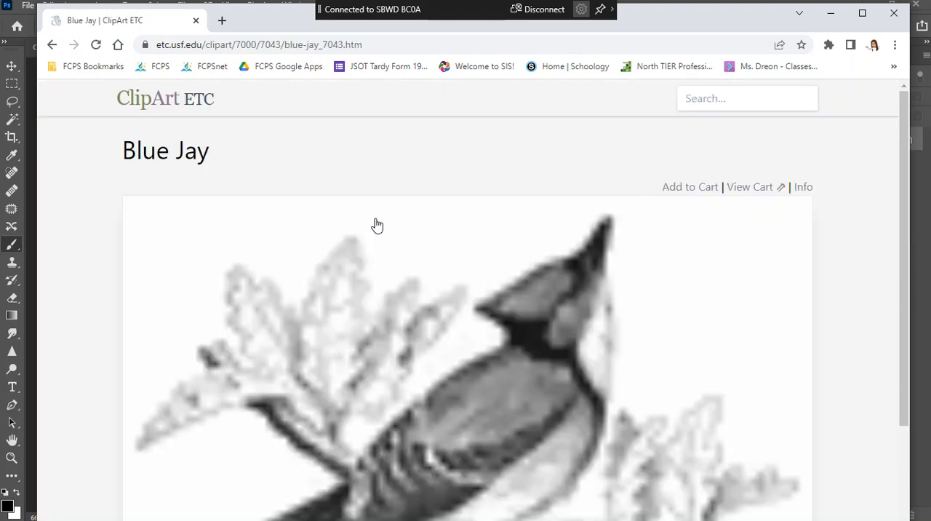
Look over the full Blue Jay illustration, copy the image and return to Photoshop
{"action": "scroll", "coordinate": [837, 397], "scroll_direction": "down", "scroll_amount": 7}
{"action": "scroll", "coordinate": [842, 394], "scroll_direction": "up", "scroll_amount": 7}
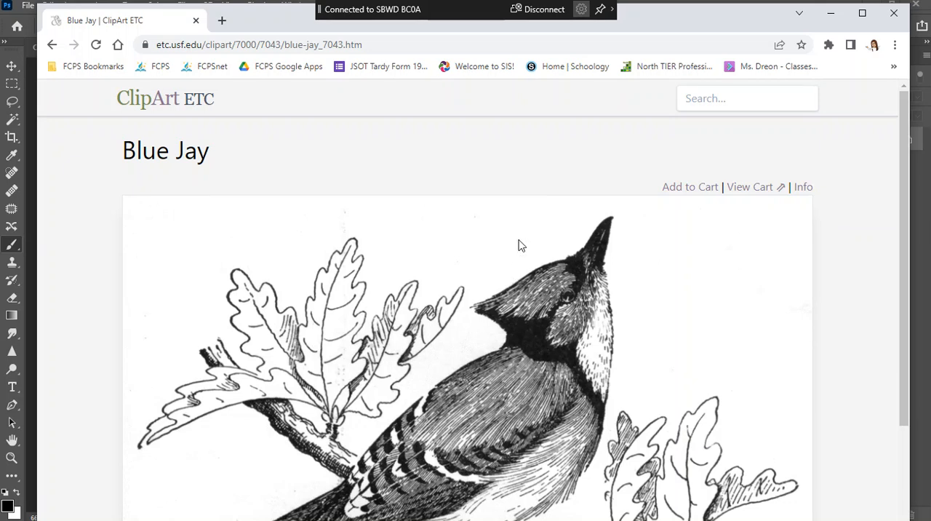
{"action": "scroll", "coordinate": [589, 320], "scroll_direction": "down", "scroll_amount": 5}
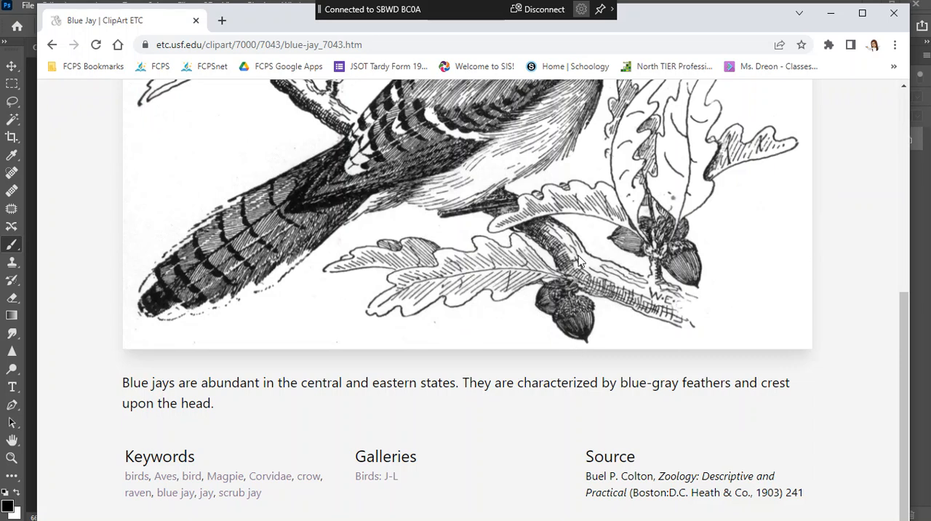
{"action": "scroll", "coordinate": [631, 289], "scroll_direction": "up", "scroll_amount": 5}
{"action": "right_click", "coordinate": [513, 274]}
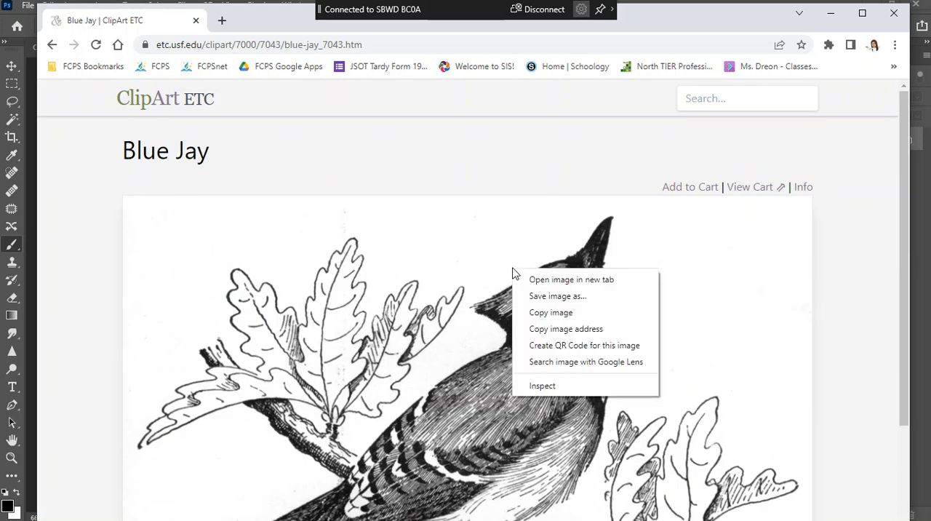
{"action": "left_click", "coordinate": [610, 314]}
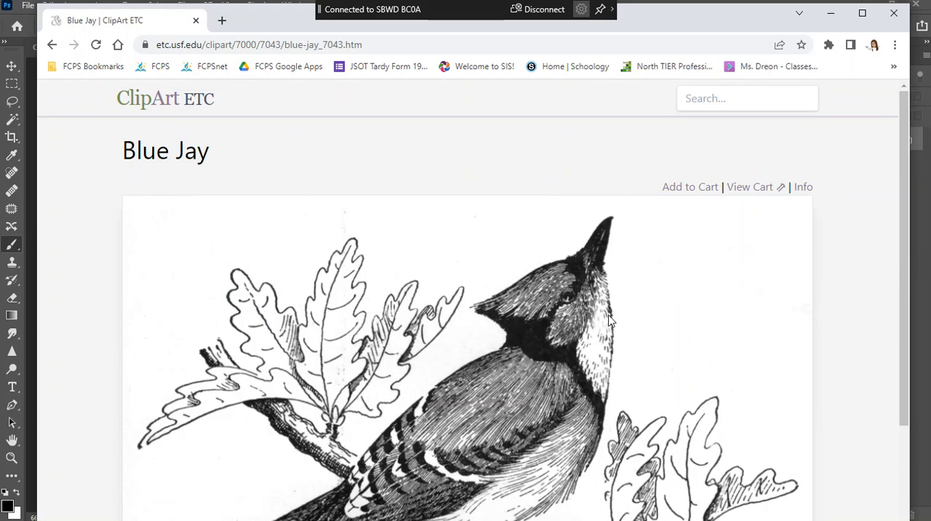
{"action": "left_click", "coordinate": [830, 18]}
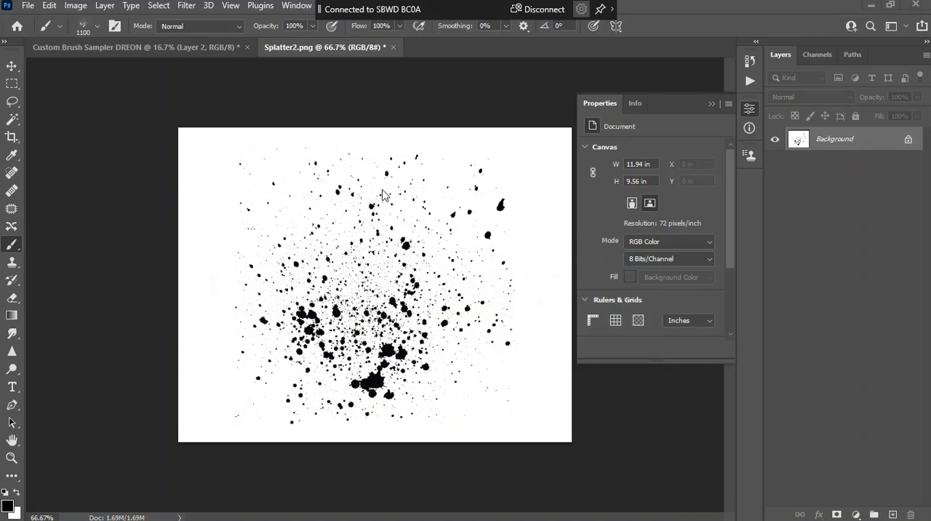
Create a new 1024 x 737 px white document from the Clipboard preset and paste the blue jay image onto its own layer
{"action": "left_click", "coordinate": [26, 9]}
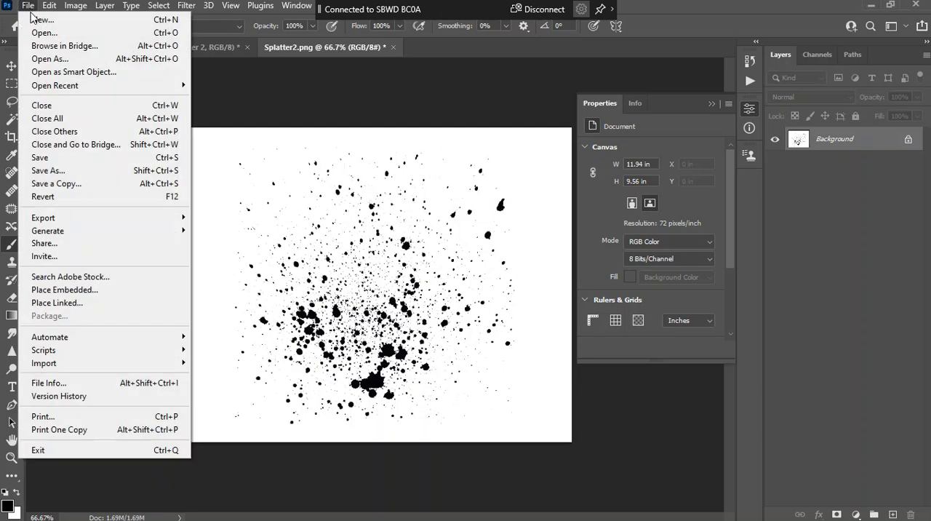
{"action": "left_click", "coordinate": [41, 22]}
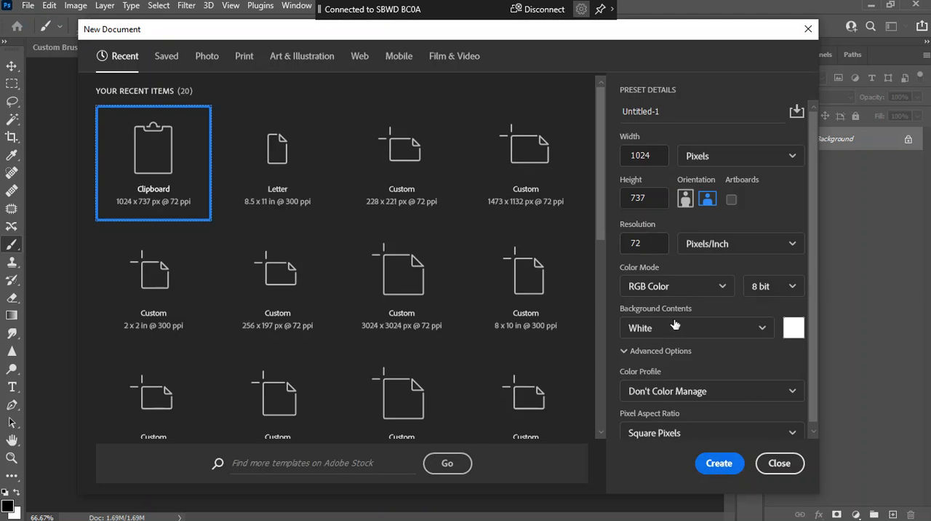
{"action": "left_click", "coordinate": [719, 463]}
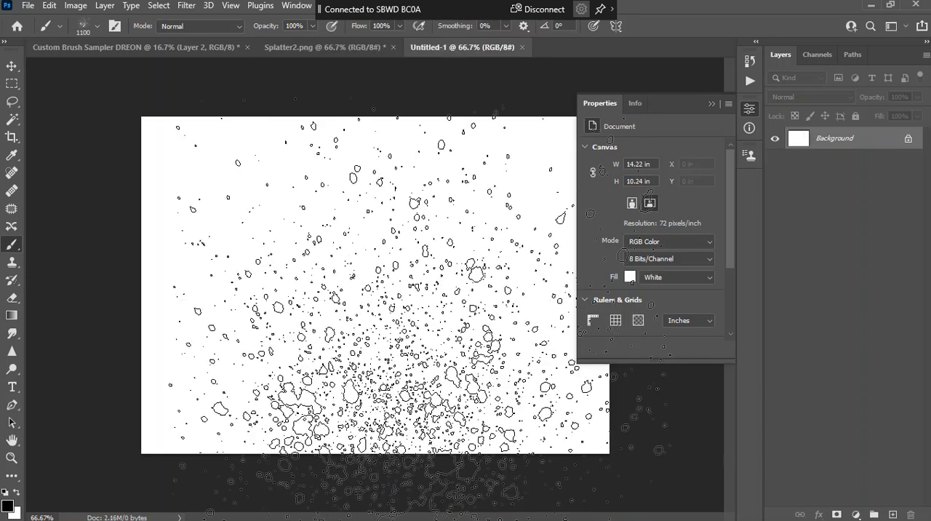
{"action": "key", "text": "ctrl+shift+alt+n"}
{"action": "key", "text": "ctrl+v"}
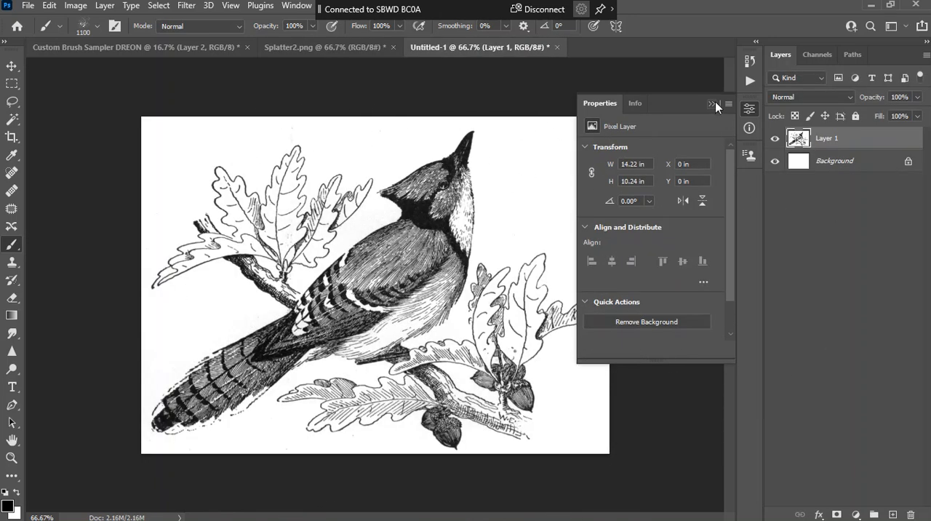
{"action": "left_click", "coordinate": [712, 104]}
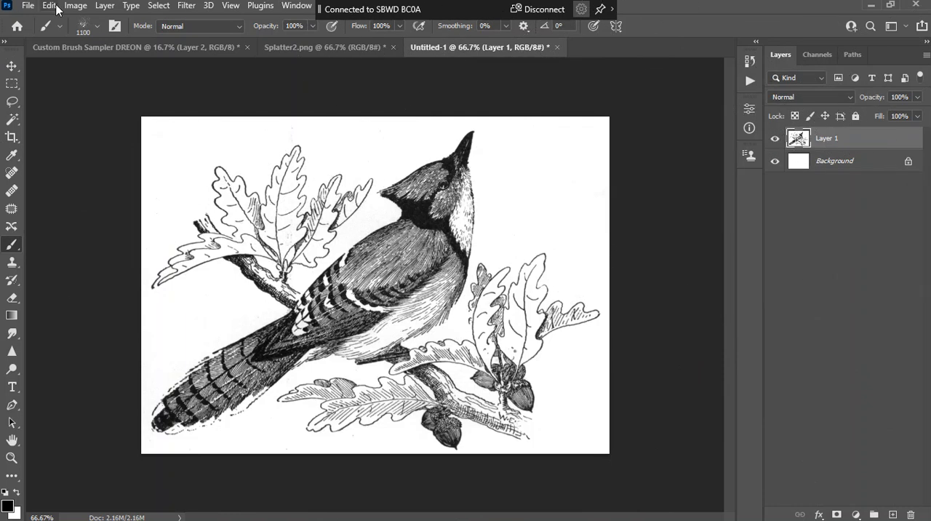
Define the blue jay image as a brush preset named Bird Brush and go back to the Custom Brush Sampler document
{"action": "left_click", "coordinate": [50, 6]}
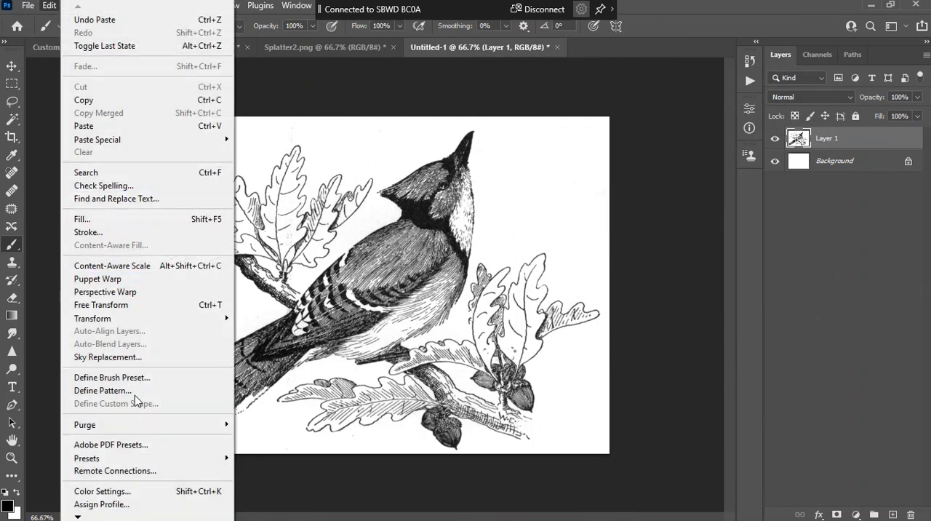
{"action": "left_click", "coordinate": [144, 378]}
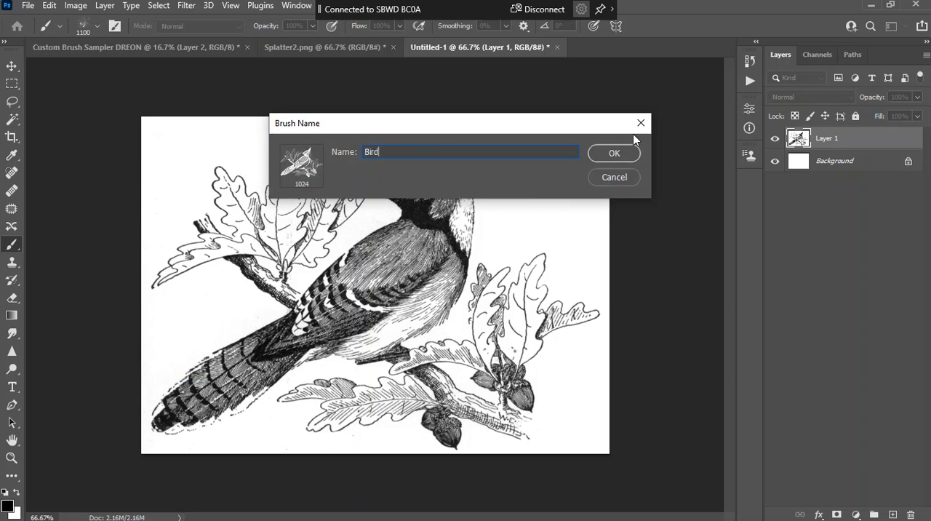
{"action": "type", "text": "sh"}
{"action": "key", "text": "Return"}
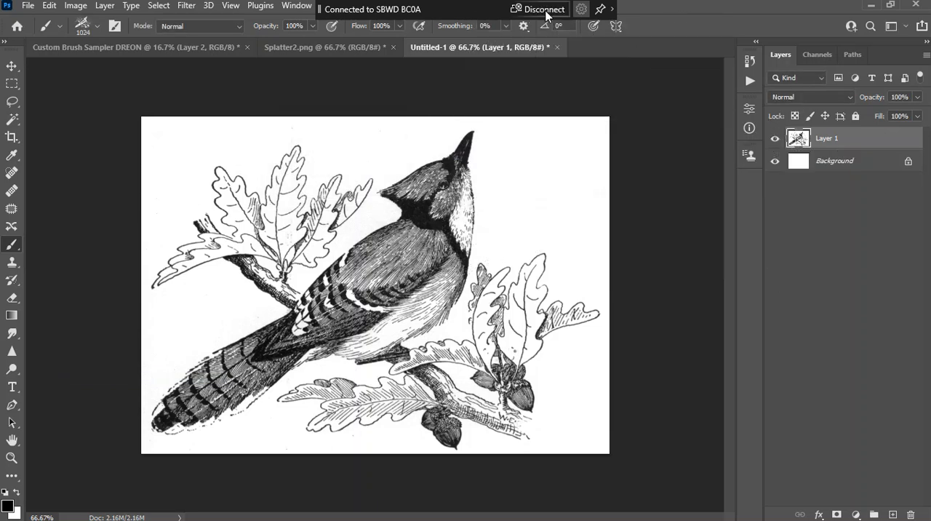
{"action": "left_click", "coordinate": [226, 47]}
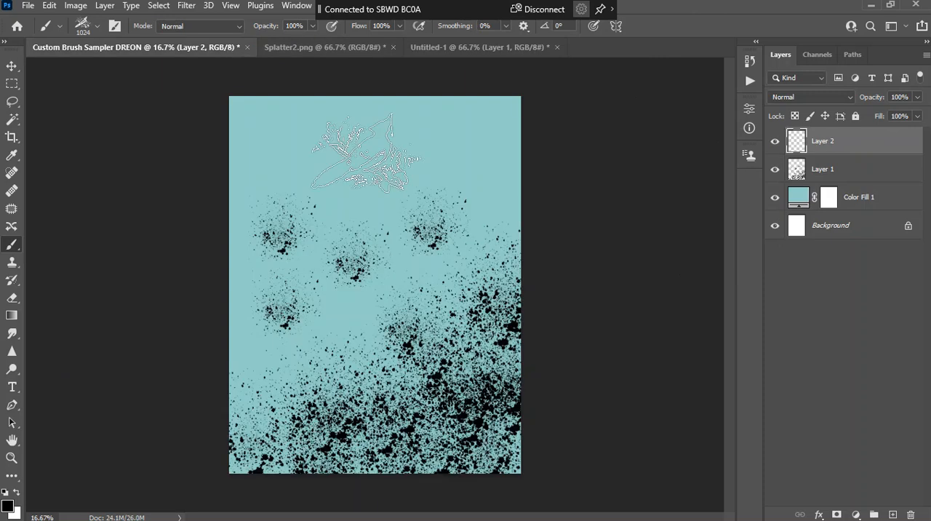
Try stamping the 1024 px bird brush in black at three spots, and replace the stamped layer with an empty one
{"action": "left_click", "coordinate": [393, 159]}
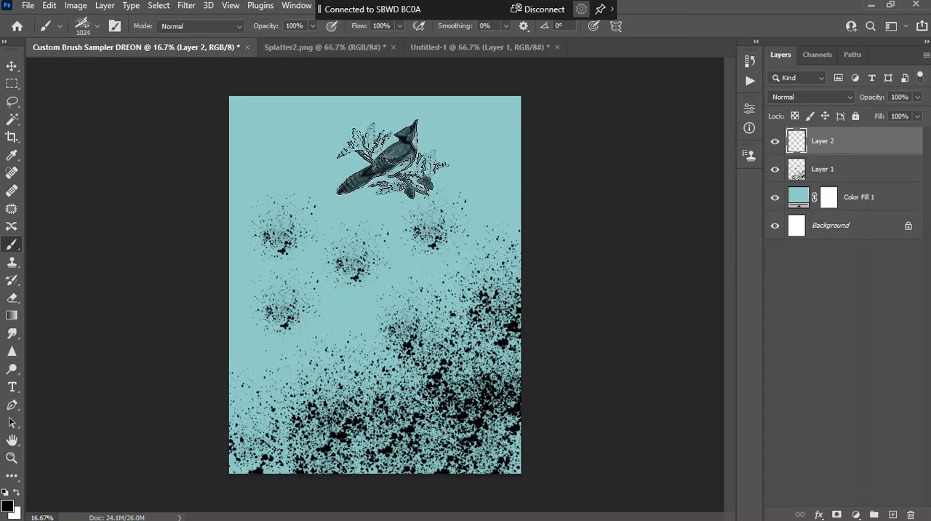
{"action": "left_click", "coordinate": [305, 282]}
{"action": "left_click", "coordinate": [418, 293]}
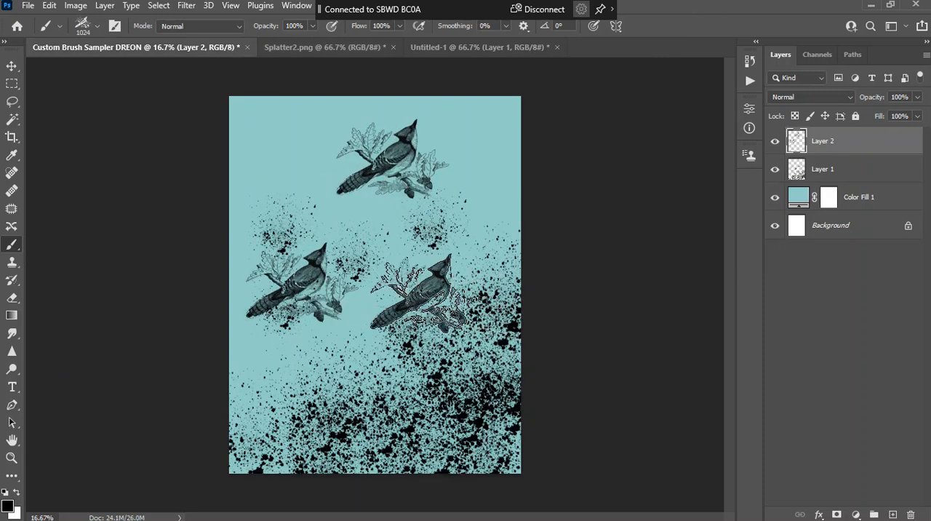
{"action": "left_click_drag", "start_coordinate": [845, 148], "coordinate": [911, 514]}
{"action": "left_click", "coordinate": [895, 515]}
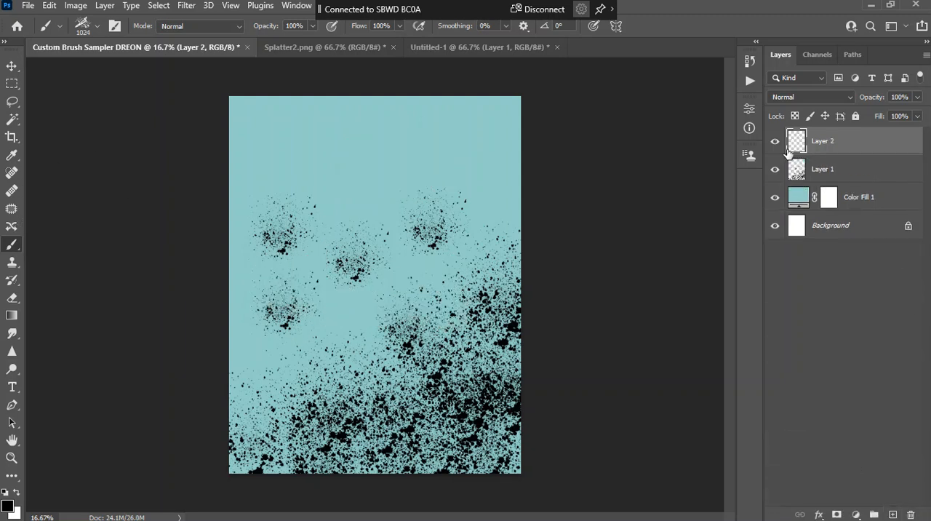
Lower the opacity of the splatter layer to 25% and make the empty layer above it active
{"action": "left_click", "coordinate": [860, 170]}
{"action": "left_click", "coordinate": [917, 97]}
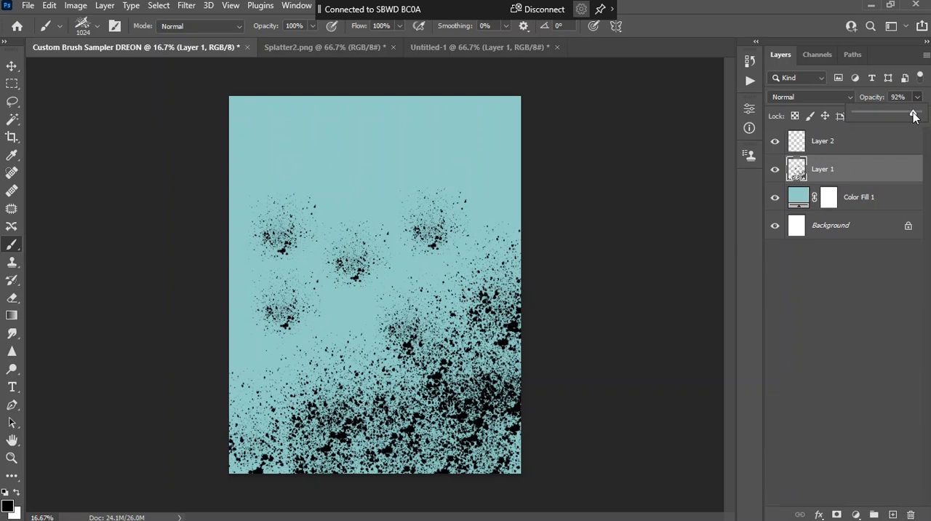
{"action": "left_click_drag", "start_coordinate": [886, 114], "coordinate": [873, 112]}
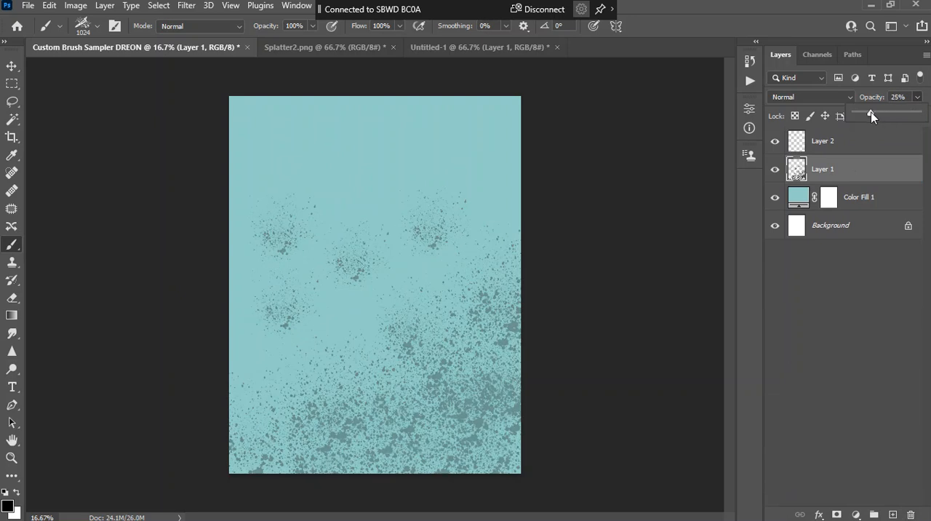
{"action": "left_click", "coordinate": [872, 141]}
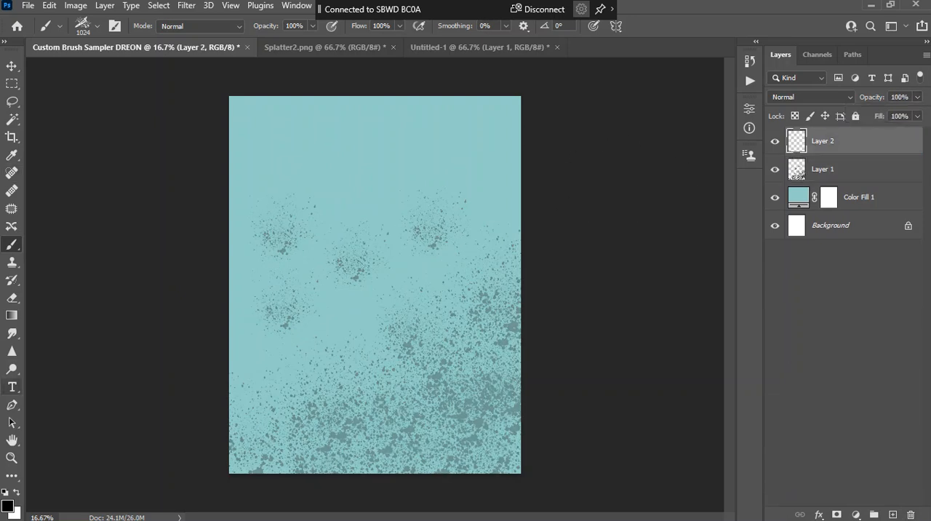
Change the foreground color to a dark navy blue
{"action": "left_click", "coordinate": [9, 507]}
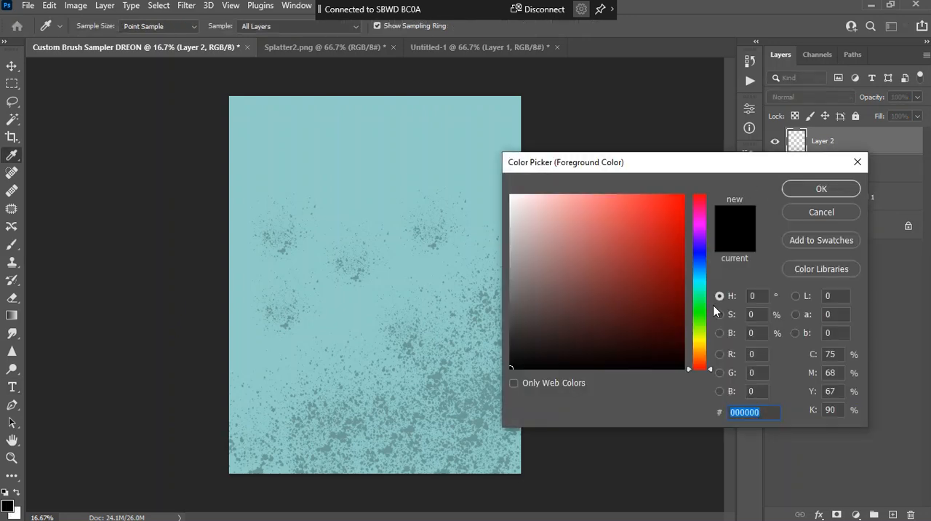
{"action": "left_click", "coordinate": [700, 250]}
{"action": "left_click", "coordinate": [665, 333]}
{"action": "left_click", "coordinate": [821, 188]}
Stamp a large 1900 px bird in the canvas's upper left and a smaller 1000 px bird near the right edge below it
{"action": "key", "text": "b"}
{"action": "key", "text": "bracketright"}
{"action": "key", "text": "bracketright"}
{"action": "key", "text": "bracketright"}
{"action": "key", "text": "bracketright"}
{"action": "key", "text": "bracketright"}
{"action": "key", "text": "bracketright"}
{"action": "key", "text": "bracketright"}
{"action": "key", "text": "bracketright"}
{"action": "left_click", "coordinate": [346, 181]}
{"action": "key", "text": "bracketleft"}
{"action": "key", "text": "bracketleft"}
{"action": "key", "text": "bracketleft"}
{"action": "key", "text": "bracketleft"}
{"action": "key", "text": "bracketleft"}
{"action": "key", "text": "bracketleft"}
{"action": "key", "text": "bracketleft"}
{"action": "key", "text": "bracketleft"}
{"action": "key", "text": "bracketleft"}
{"action": "left_click", "coordinate": [470, 246]}
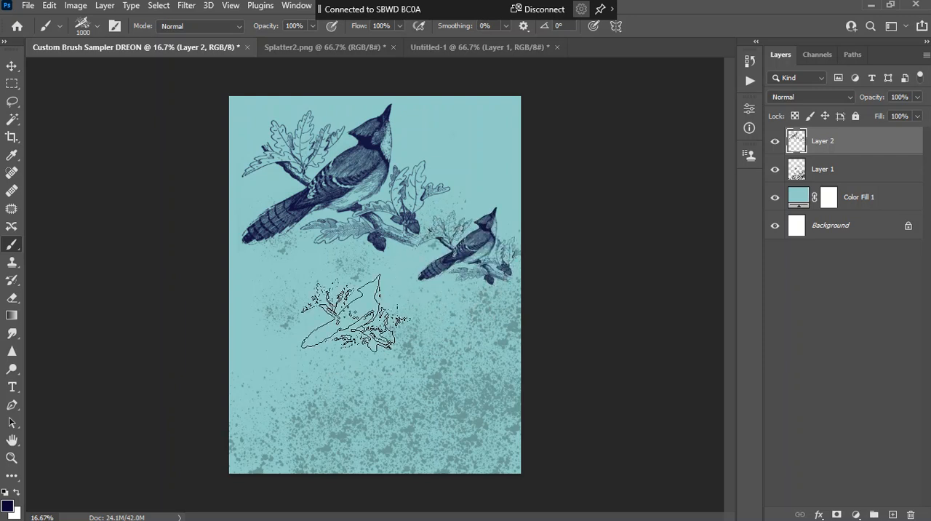
Enlarge the bird brush to 1300 and stamp it at the middle left, the lower-left corner and the upper-right corner of the canvas
{"action": "key", "text": "bracketright"}
{"action": "key", "text": "bracketright"}
{"action": "key", "text": "bracketright"}
{"action": "left_click", "coordinate": [302, 315]}
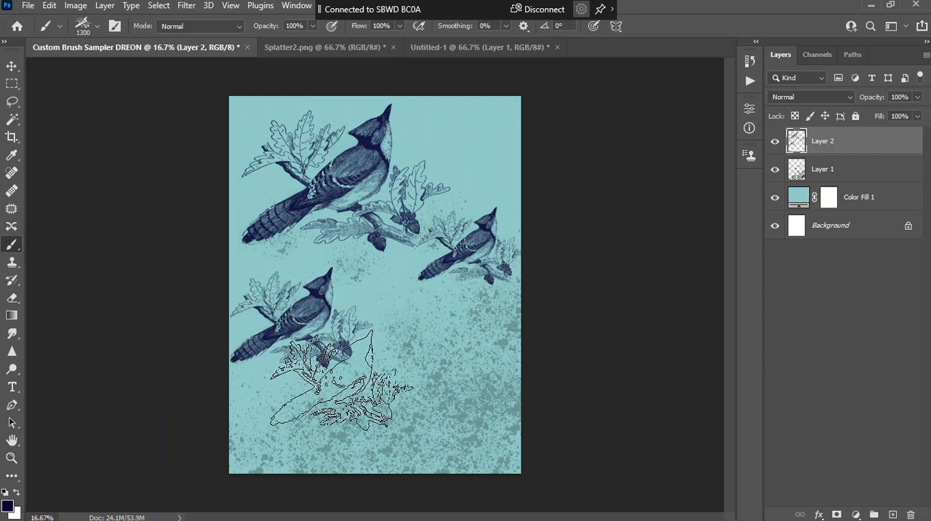
{"action": "left_click", "coordinate": [237, 419]}
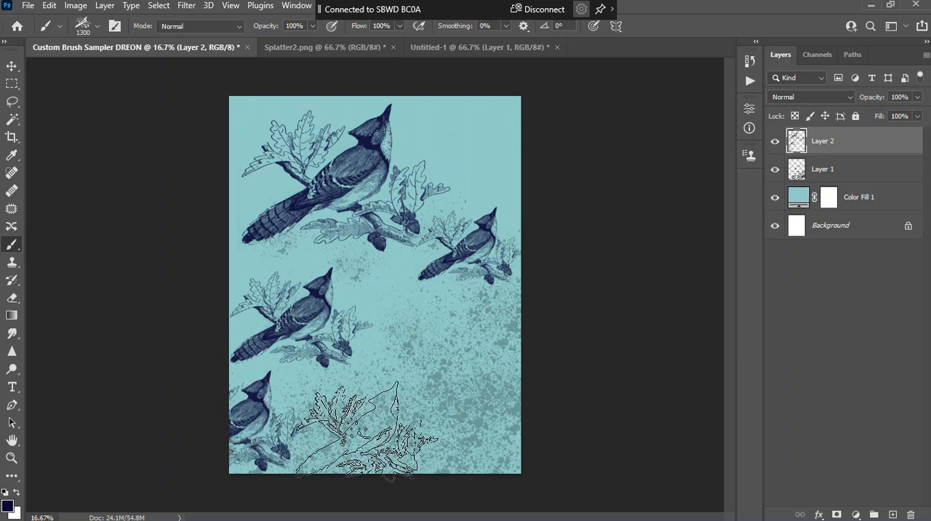
{"action": "left_click", "coordinate": [494, 124]}
Reduce the bird brush to 400 and stamp three small birds in the gaps around the larger birds
{"action": "key", "text": "bracketleft"}
{"action": "key", "text": "bracketleft"}
{"action": "key", "text": "bracketleft"}
{"action": "key", "text": "bracketleft"}
{"action": "key", "text": "bracketleft"}
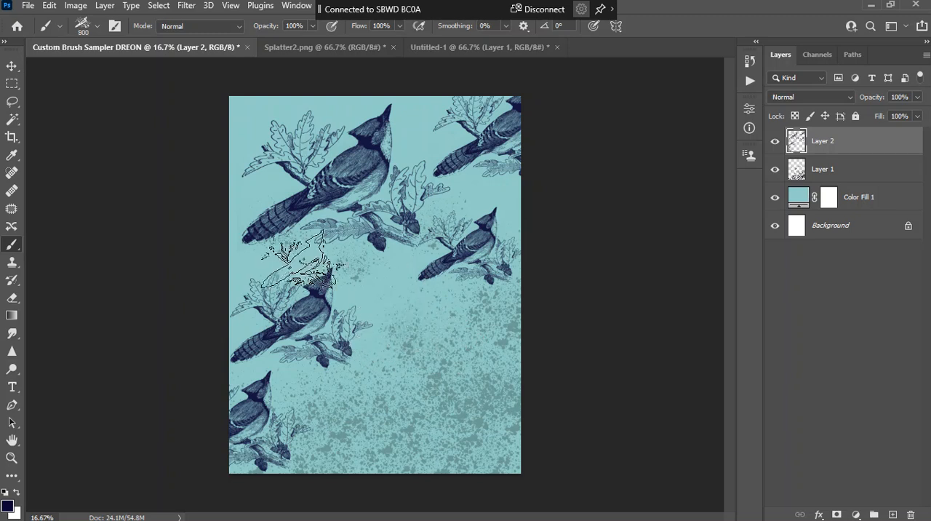
{"action": "key", "text": "bracketleft"}
{"action": "key", "text": "bracketleft"}
{"action": "key", "text": "bracketleft"}
{"action": "key", "text": "bracketleft"}
{"action": "key", "text": "bracketleft"}
{"action": "left_click", "coordinate": [294, 260]}
{"action": "left_click", "coordinate": [477, 187]}
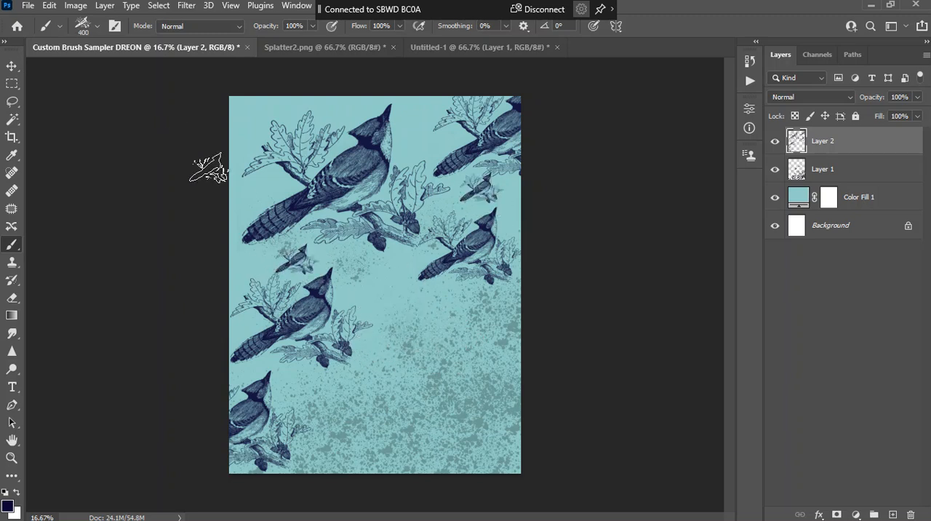
{"action": "left_click", "coordinate": [242, 188]}
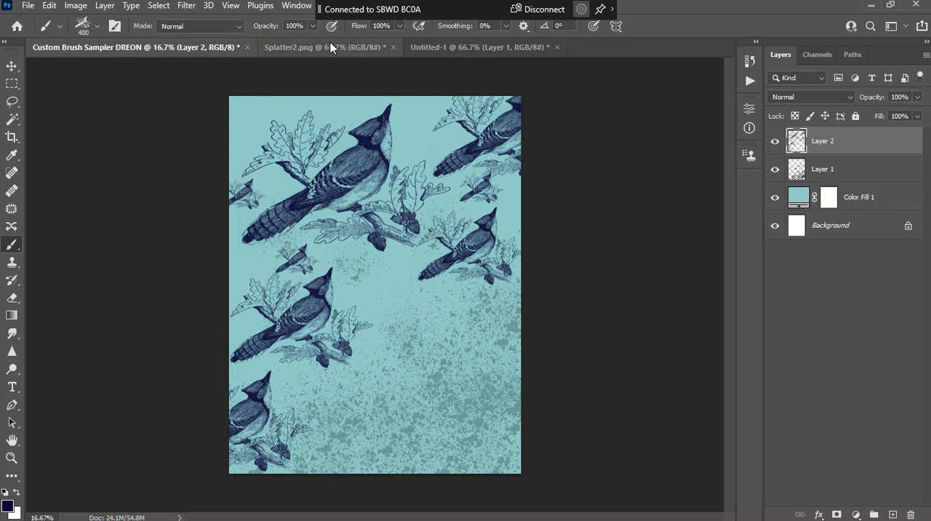
Switch to the 611 px Splatter2.png brush and add a new layer above the birds
{"action": "left_click", "coordinate": [96, 28]}
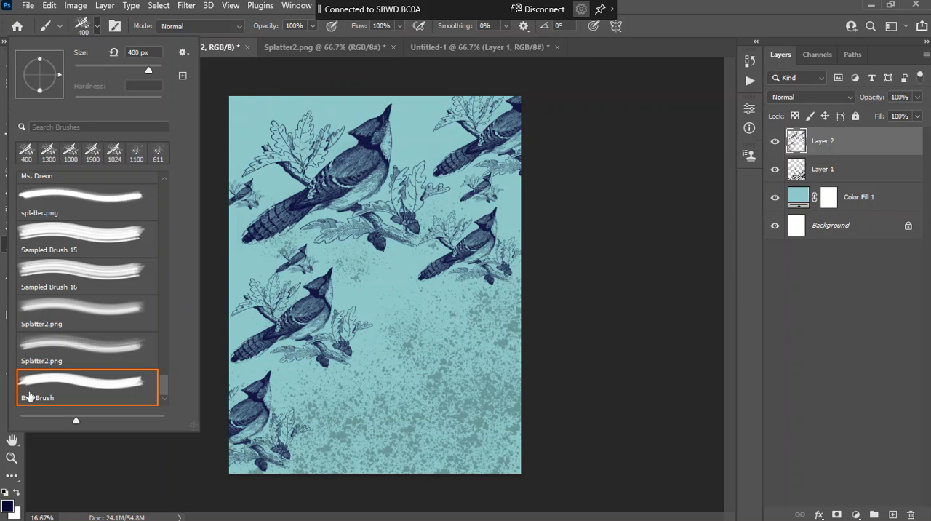
{"action": "left_click", "coordinate": [57, 345]}
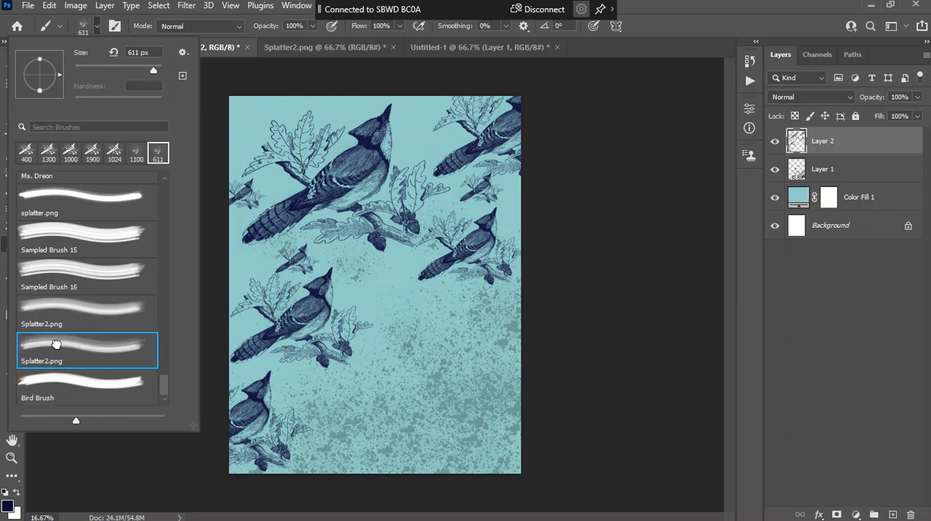
{"action": "left_click", "coordinate": [881, 514]}
{"action": "left_click", "coordinate": [893, 514]}
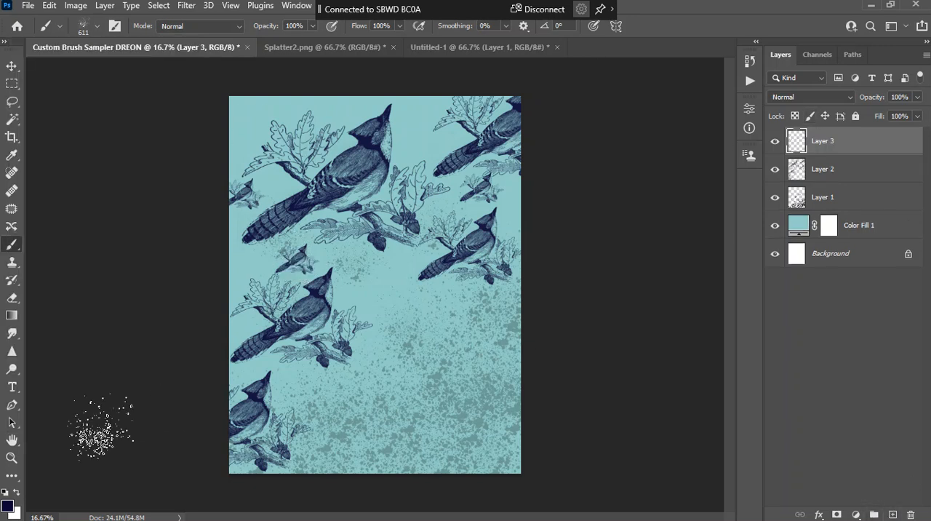
Set the foreground color to bright green, enlarge the splatter brush to 1200 and stamp it once near the canvas's right edge
{"action": "left_click", "coordinate": [8, 507]}
{"action": "left_click", "coordinate": [702, 314]}
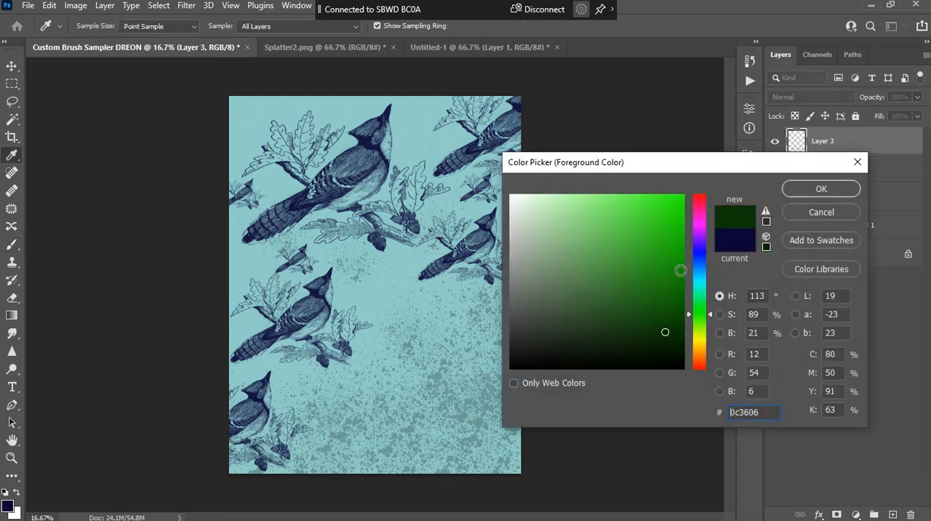
{"action": "left_click", "coordinate": [669, 200]}
{"action": "left_click", "coordinate": [805, 188]}
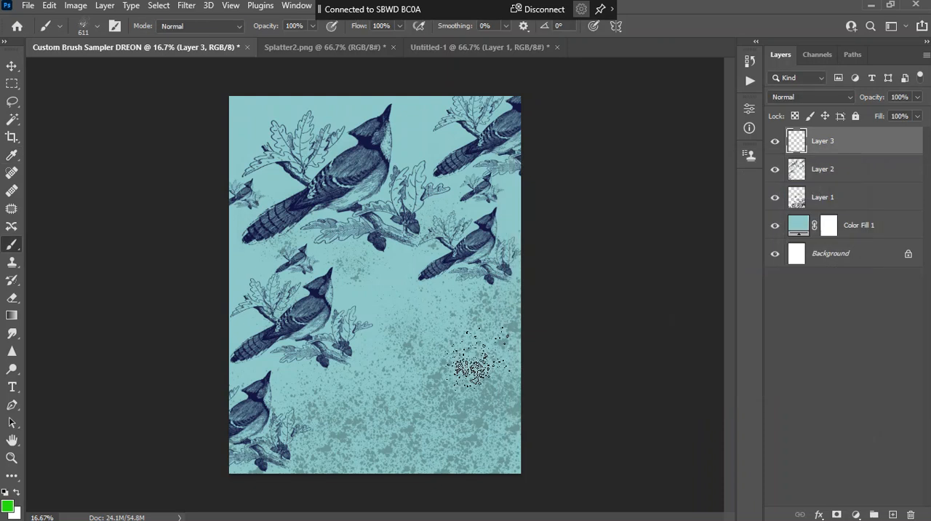
{"action": "key", "text": "bracketright"}
{"action": "key", "text": "bracketright"}
{"action": "key", "text": "bracketright"}
{"action": "key", "text": "bracketright"}
{"action": "key", "text": "bracketright"}
{"action": "left_click", "coordinate": [476, 350]}
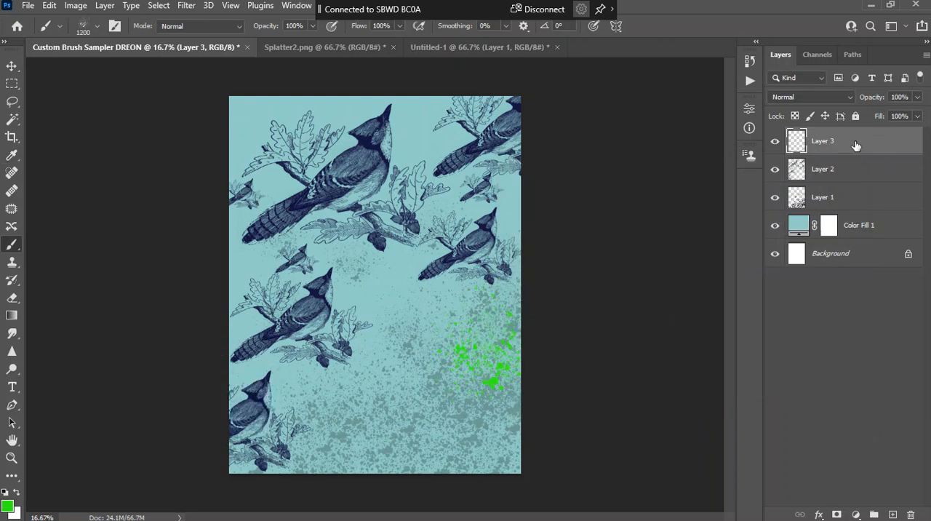
Replace the green splatter layer with a new empty layer and set the foreground color to pale cyan (bff5f1)
{"action": "left_click_drag", "start_coordinate": [856, 147], "coordinate": [910, 514]}
{"action": "left_click", "coordinate": [893, 514]}
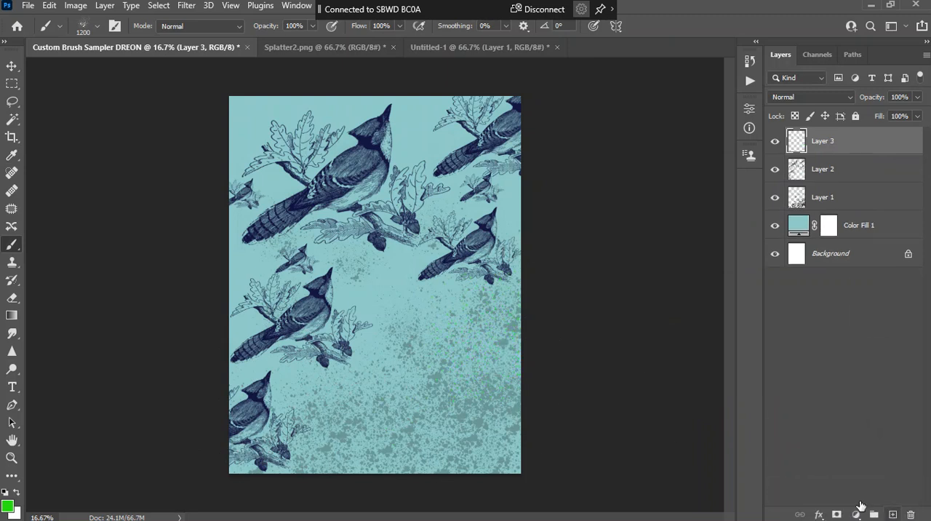
{"action": "left_click", "coordinate": [7, 508]}
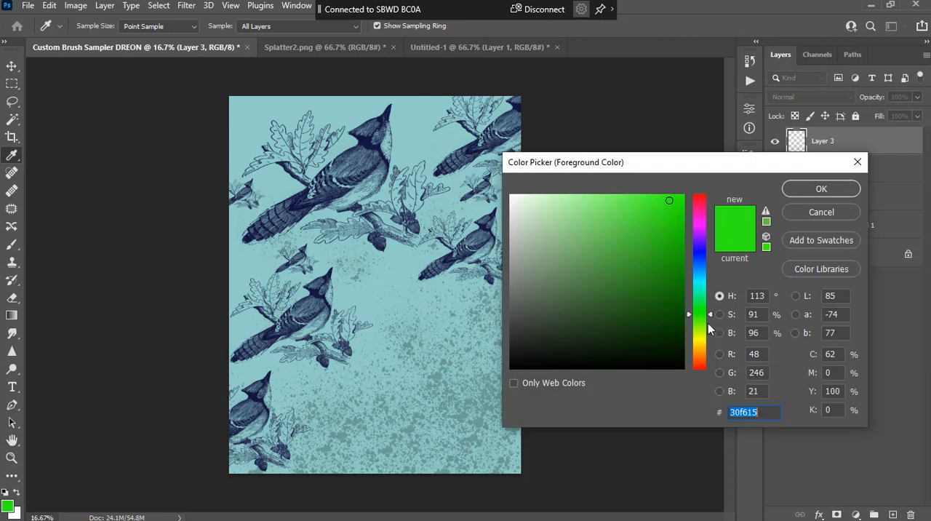
{"action": "left_click_drag", "start_coordinate": [710, 314], "coordinate": [709, 347]}
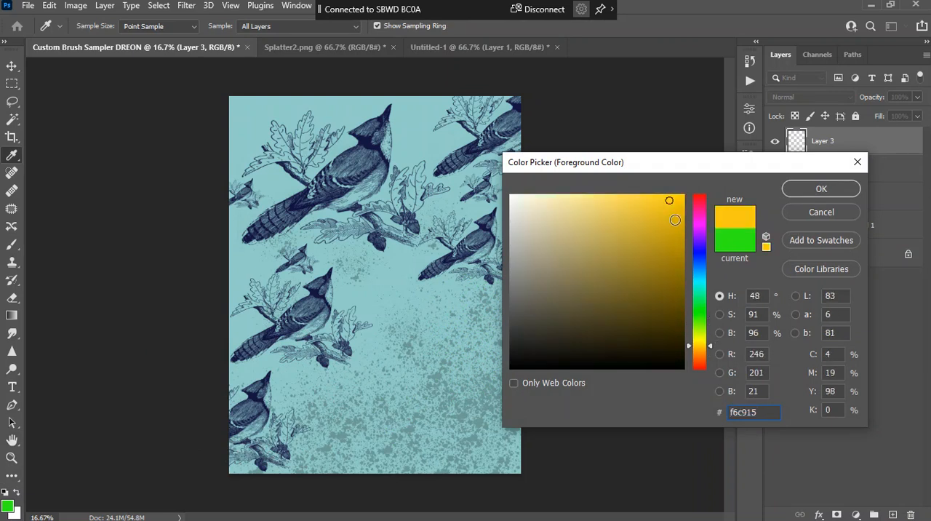
{"action": "left_click", "coordinate": [680, 211]}
{"action": "left_click", "coordinate": [701, 284]}
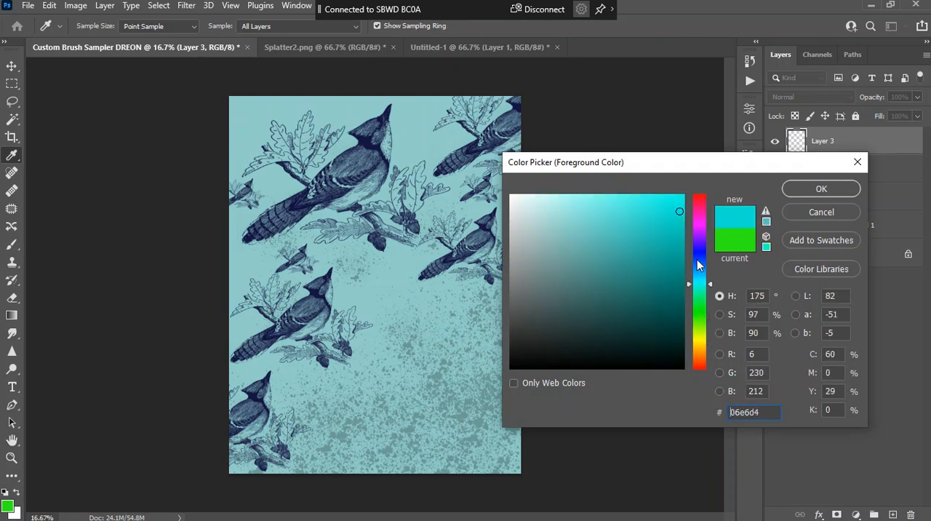
{"action": "left_click_drag", "start_coordinate": [622, 209], "coordinate": [547, 201]}
{"action": "left_click", "coordinate": [820, 189]}
{"action": "key", "text": "b"}
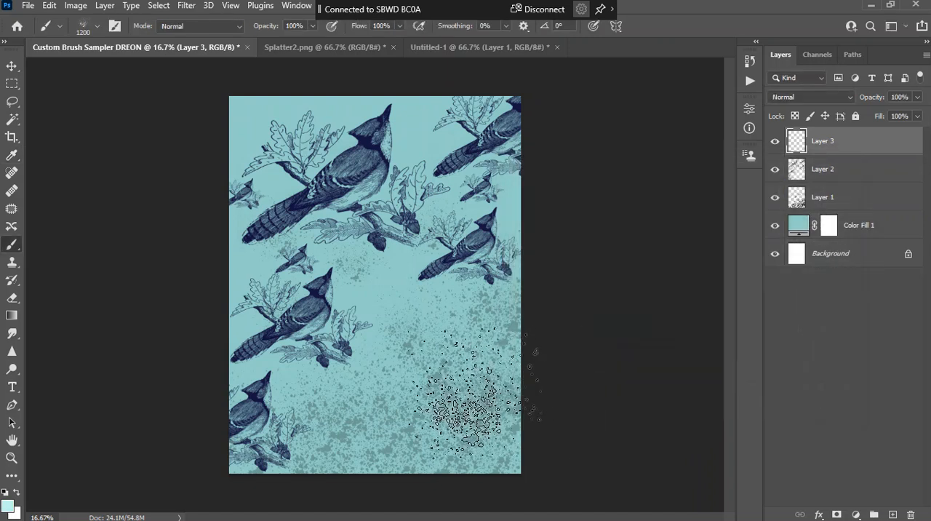
Stamp pale cyan splatters over the lower-right area, along the right edge, at the upper middle and at the middle-left edge of the canvas
{"action": "left_click", "coordinate": [234, 313]}
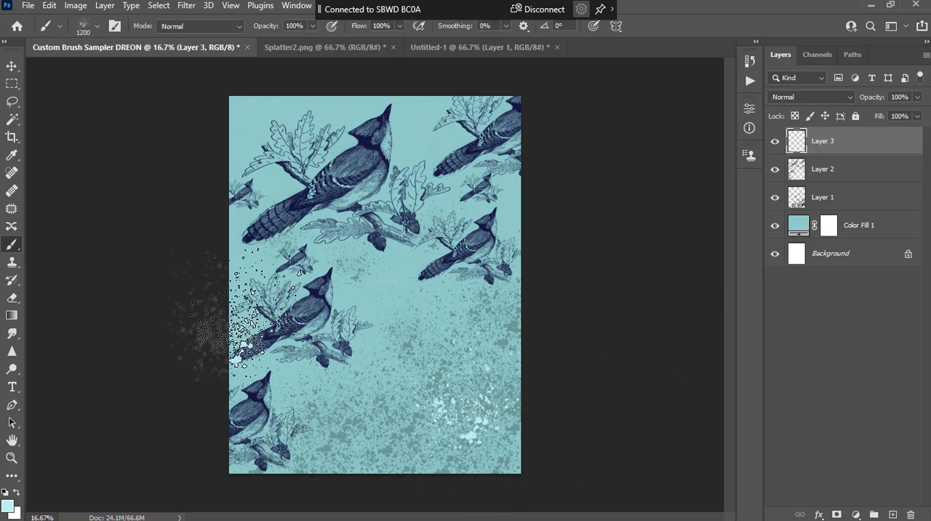
{"action": "left_click", "coordinate": [511, 447]}
{"action": "left_click", "coordinate": [432, 457]}
{"action": "left_click", "coordinate": [512, 380]}
{"action": "left_click", "coordinate": [438, 135]}
{"action": "left_click", "coordinate": [520, 231]}
{"action": "left_click", "coordinate": [526, 337]}
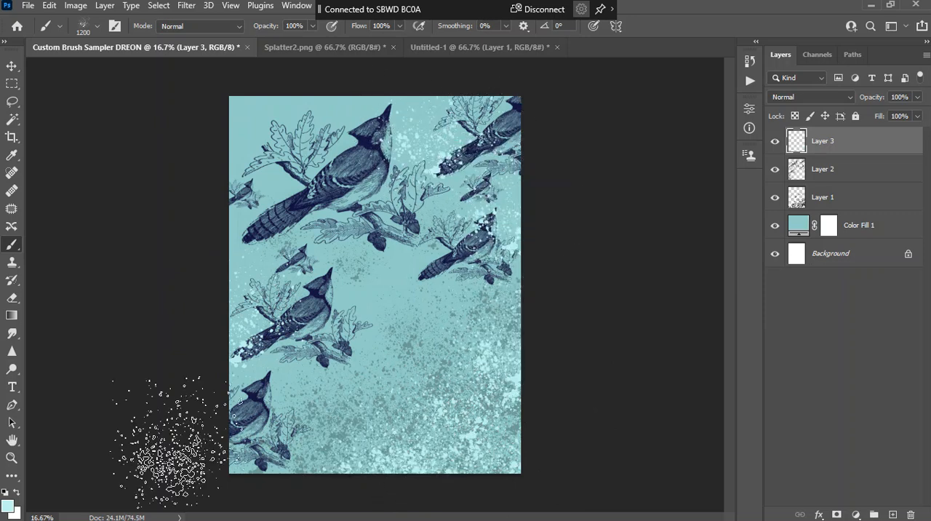
Add a new layer above the pale splatters and switch to the Bird Brush
{"action": "left_click", "coordinate": [893, 514]}
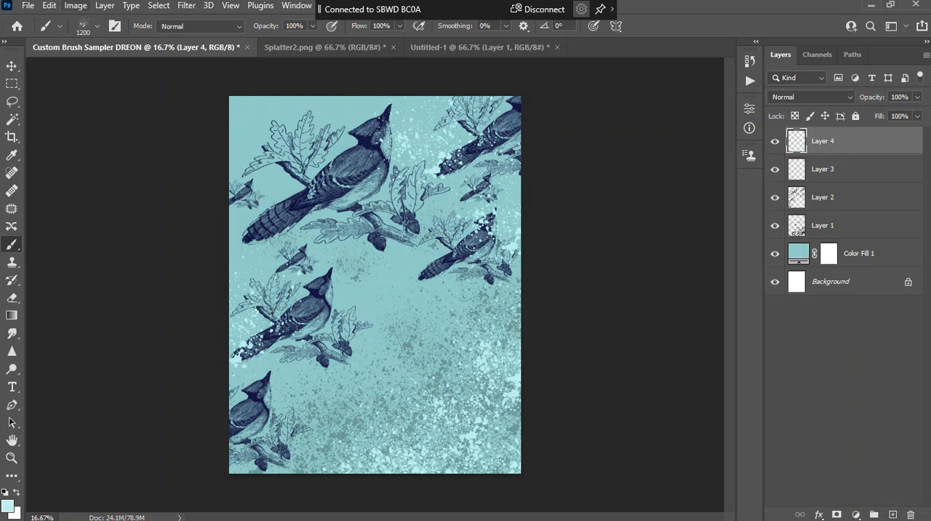
{"action": "left_click", "coordinate": [97, 25]}
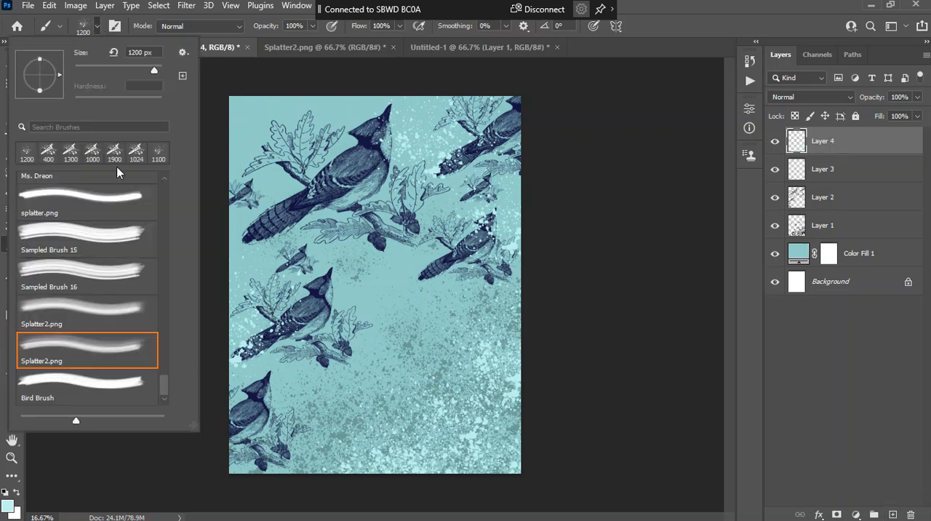
{"action": "left_click", "coordinate": [76, 388]}
{"action": "left_click", "coordinate": [97, 27]}
Choose a slightly stronger light cyan foreground color and stamp birds at 1024 over the splatter in the canvas's lower half
{"action": "left_click", "coordinate": [8, 507]}
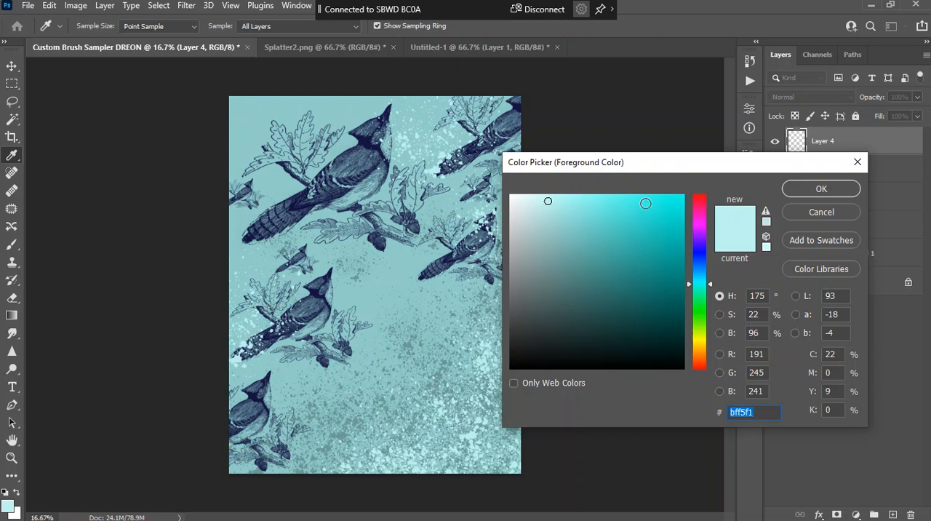
{"action": "left_click", "coordinate": [574, 200]}
{"action": "left_click", "coordinate": [820, 189]}
{"action": "left_click", "coordinate": [441, 360]}
{"action": "left_click", "coordinate": [336, 400]}
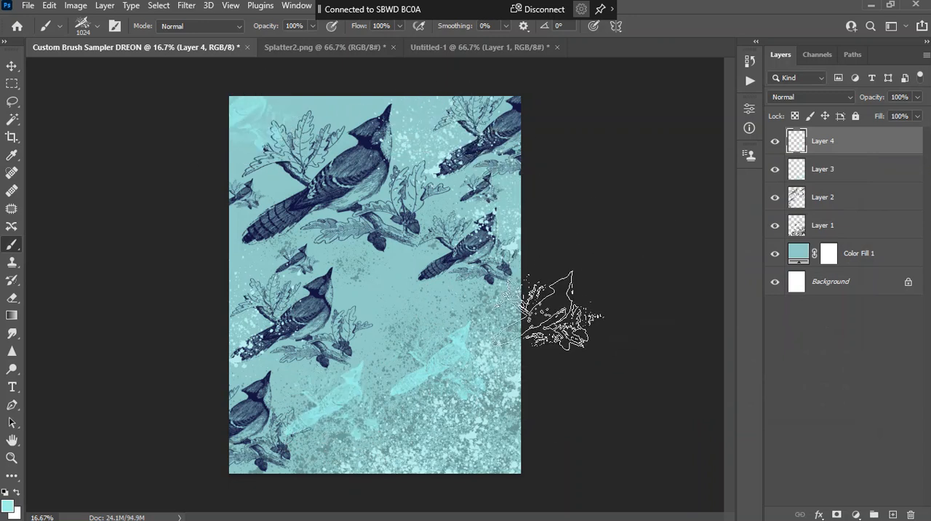
Set the foreground color to pink-purple (da5ff4) and stamp three birds at the lower middle, the right edge and the bottom edge
{"action": "left_click", "coordinate": [8, 506]}
{"action": "left_click_drag", "start_coordinate": [712, 284], "coordinate": [709, 234]}
{"action": "left_click", "coordinate": [617, 202]}
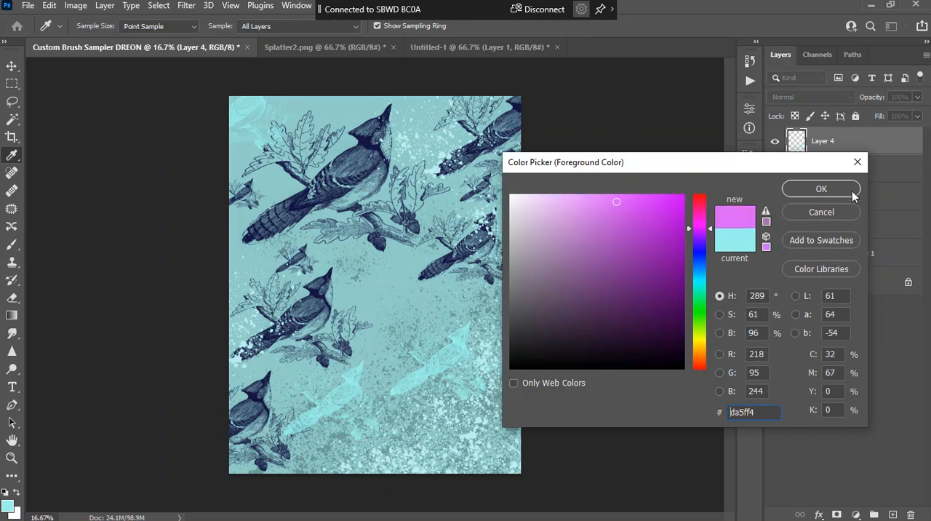
{"action": "left_click", "coordinate": [829, 190]}
{"action": "left_click", "coordinate": [417, 412]}
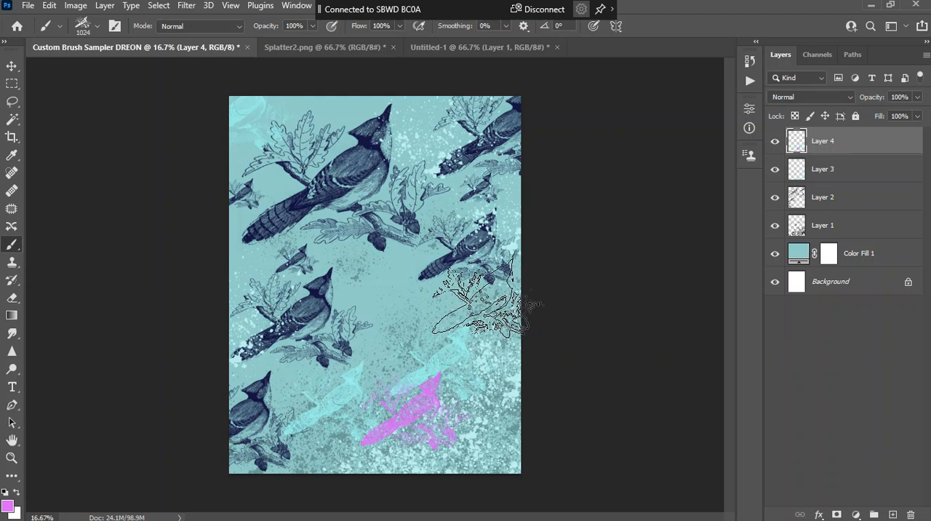
{"action": "left_click", "coordinate": [501, 304]}
{"action": "left_click", "coordinate": [312, 460]}
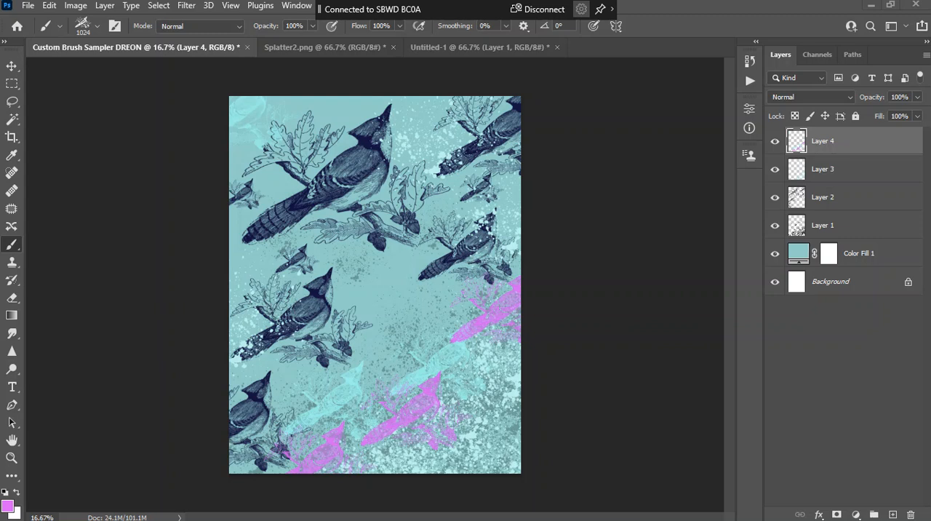
Create a new 2 by 2 inch print document at 300 pixels/inch with a white background
{"action": "left_click", "coordinate": [29, 7]}
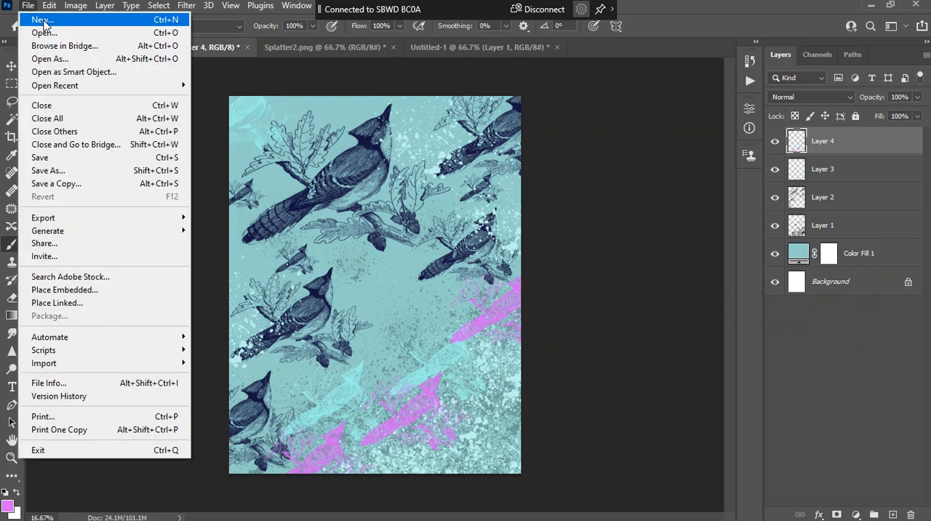
{"action": "left_click", "coordinate": [44, 22]}
{"action": "left_click", "coordinate": [245, 58]}
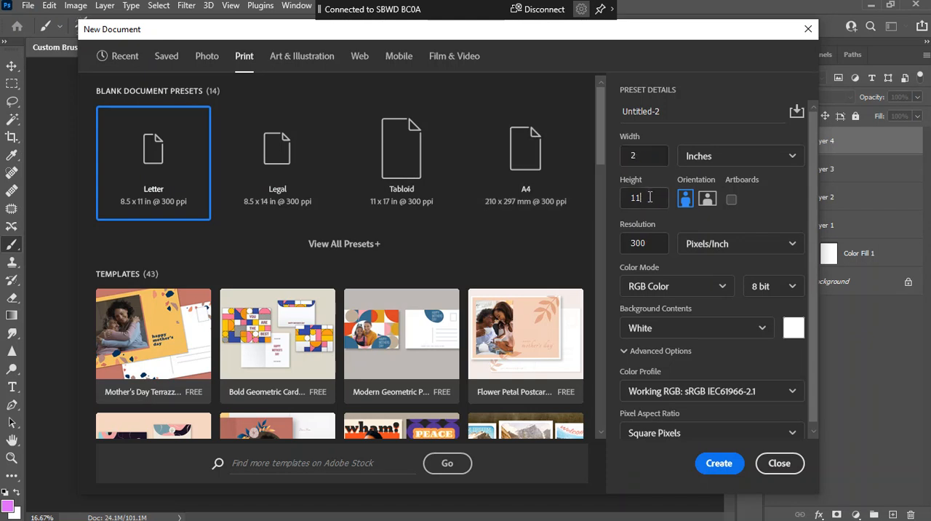
{"action": "left_click", "coordinate": [721, 464]}
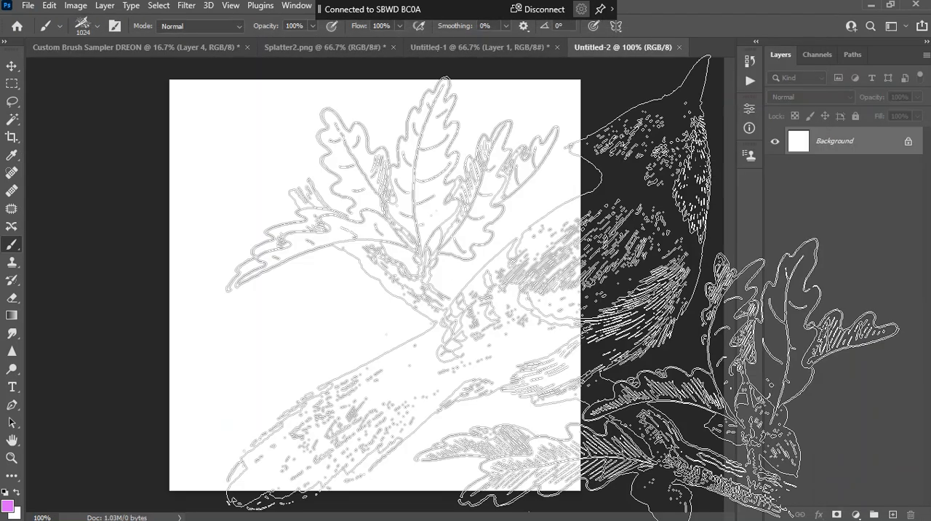
Reduce the bird brush size to 200
{"action": "key", "text": "bracketleft"}
{"action": "key", "text": "bracketleft"}
{"action": "key", "text": "bracketleft"}
{"action": "key", "text": "bracketleft"}
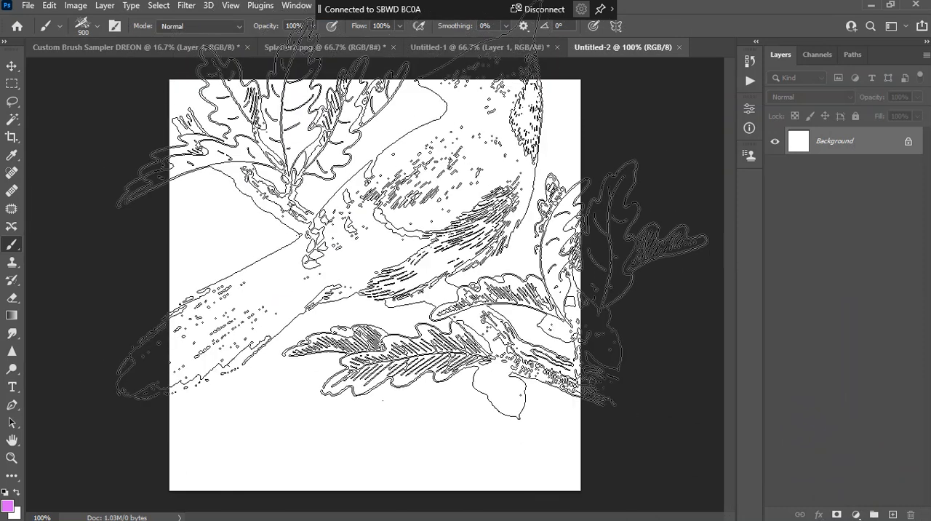
{"action": "key", "text": "bracketleft"}
{"action": "key", "text": "bracketleft"}
{"action": "key", "text": "bracketleft"}
{"action": "key", "text": "bracketleft"}
{"action": "key", "text": "bracketleft"}
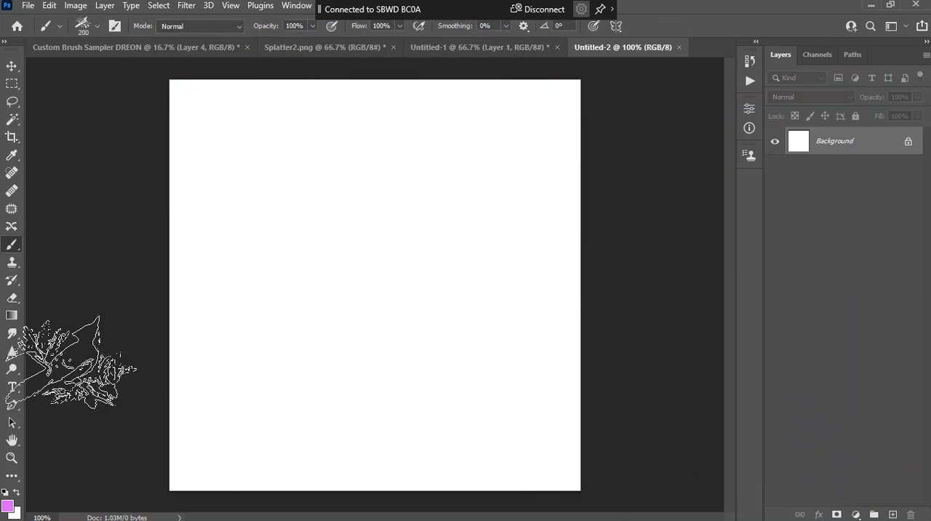
Reset the colors to black and white and create a text box across most of the canvas with the teacher's title and surname
{"action": "left_click", "coordinate": [14, 387]}
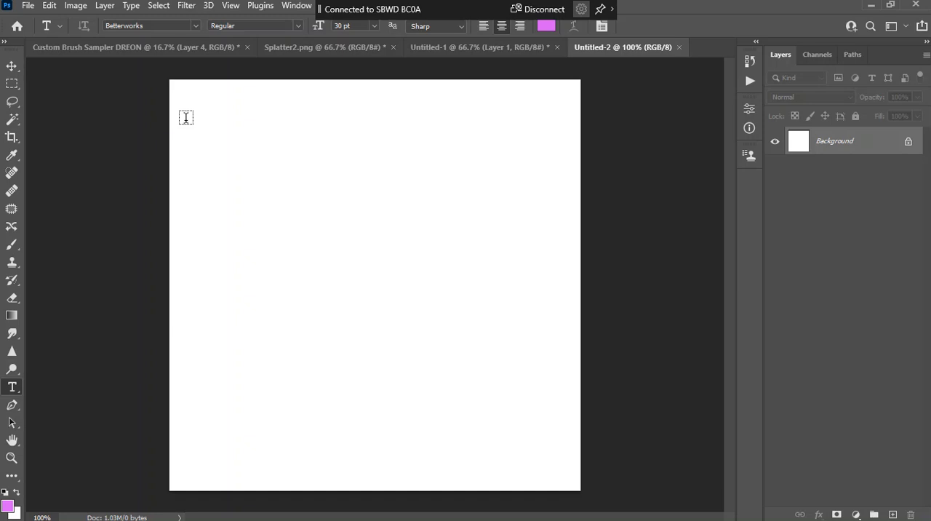
{"action": "left_click", "coordinate": [5, 494]}
{"action": "left_click_drag", "start_coordinate": [187, 100], "coordinate": [564, 474]}
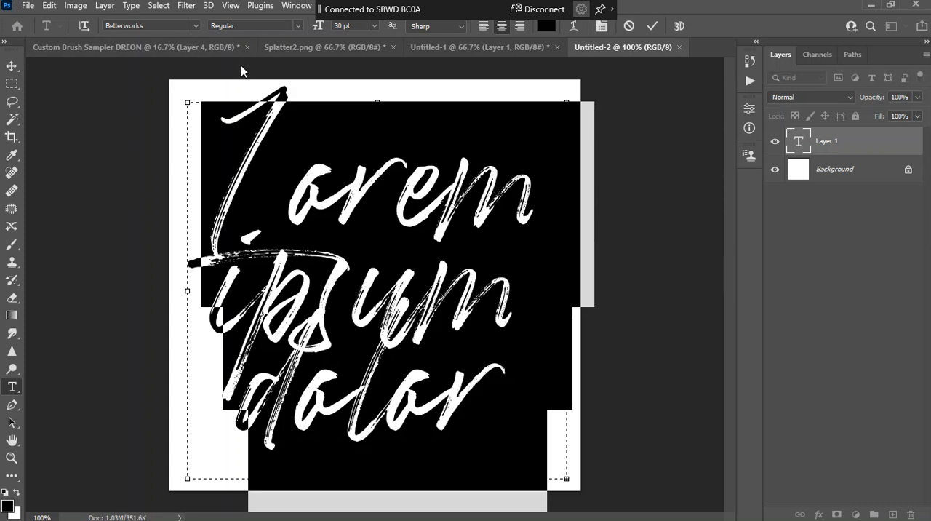
{"action": "type", "text": "Ms. Drean"}
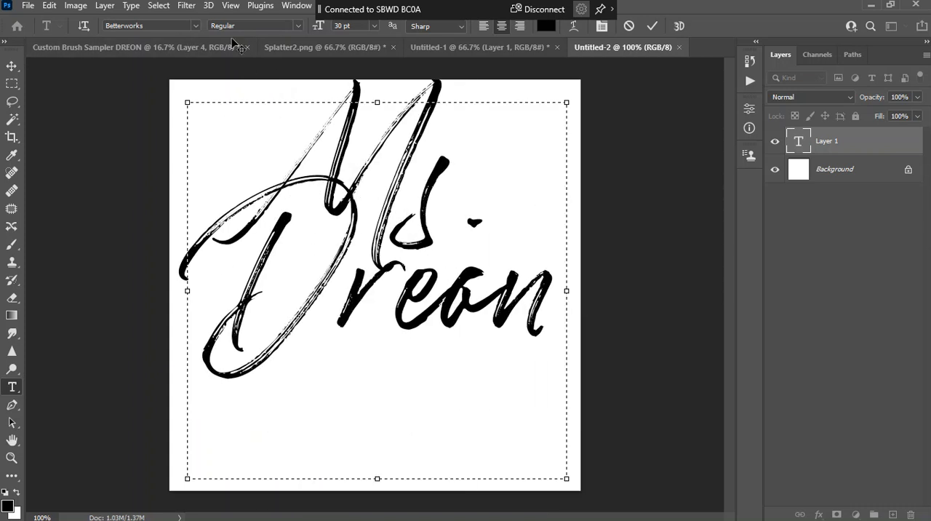
Replace the text with a first name and set its font size to 18 pt
{"action": "left_click_drag", "start_coordinate": [551, 317], "coordinate": [188, 164]}
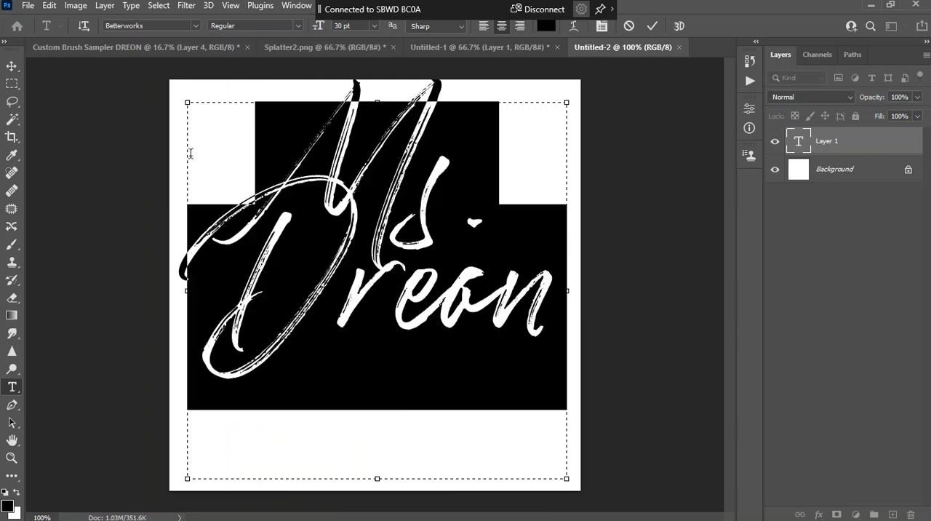
{"action": "type", "text": "Alli-son"}
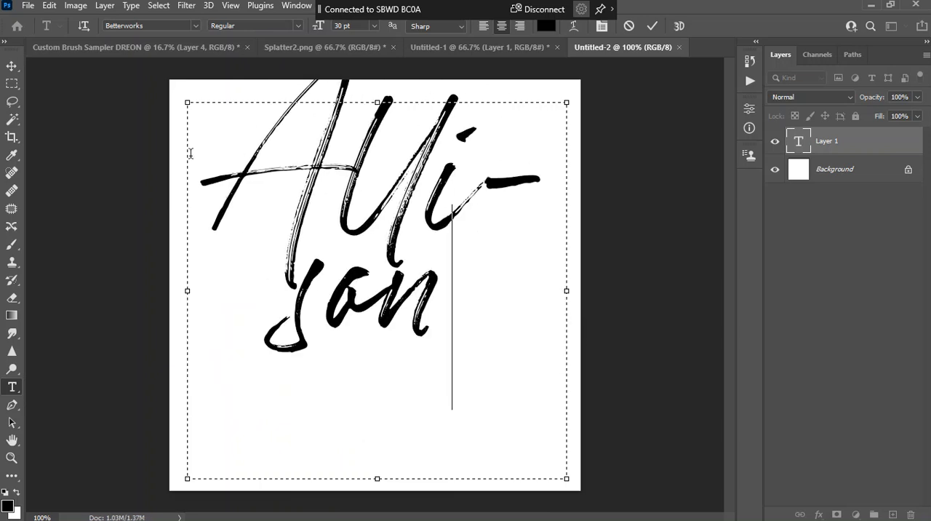
{"action": "left_click_drag", "start_coordinate": [458, 309], "coordinate": [318, 52]}
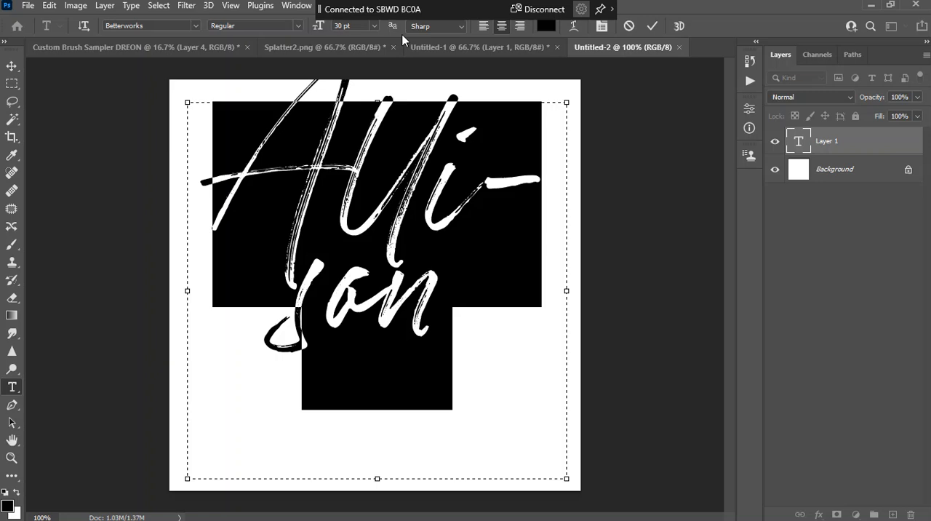
{"action": "left_click", "coordinate": [376, 28]}
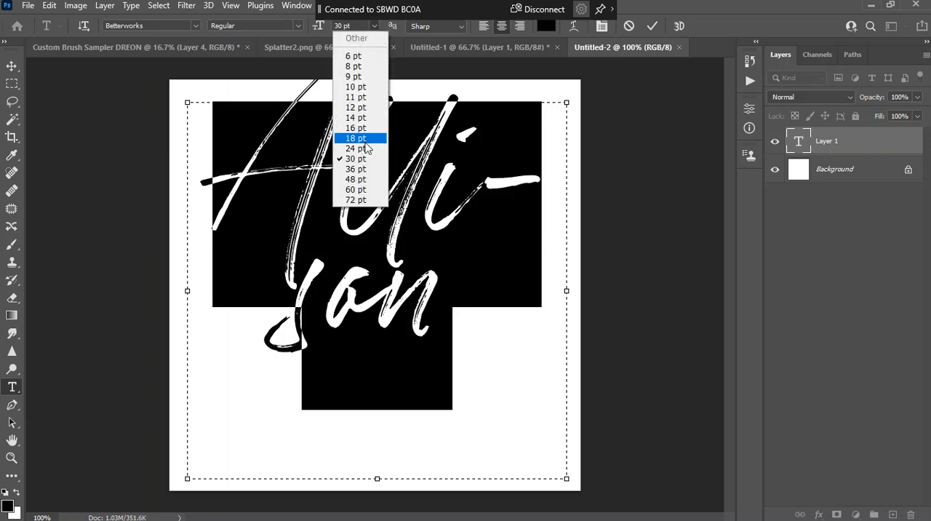
{"action": "left_click", "coordinate": [365, 138]}
Move the name text down to the middle of the canvas
{"action": "left_click", "coordinate": [12, 67]}
{"action": "left_click_drag", "start_coordinate": [376, 165], "coordinate": [371, 304]}
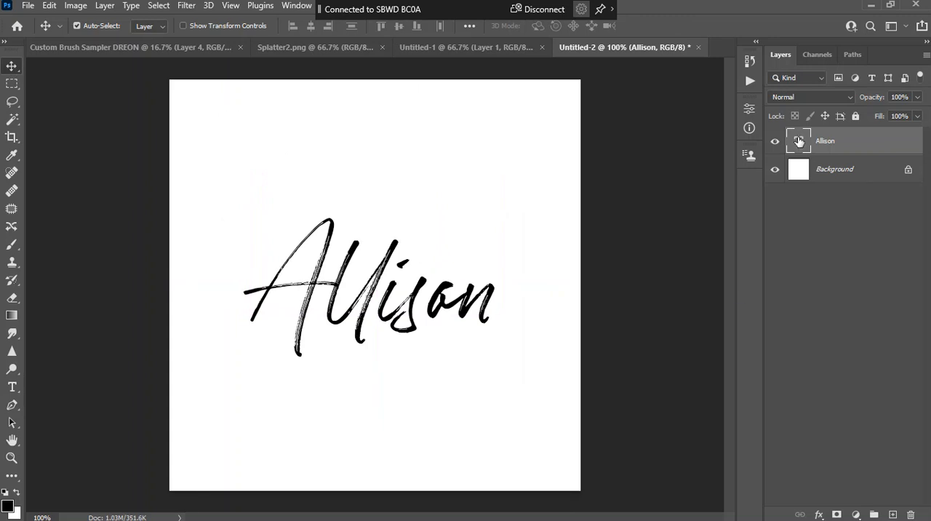
{"action": "key", "text": "ctrl"}
{"action": "key", "text": "ctrl"}
{"action": "key", "text": "ctrl"}
Change the text to the teacher's title and surname and commit the edit
{"action": "double_click", "coordinate": [801, 143]}
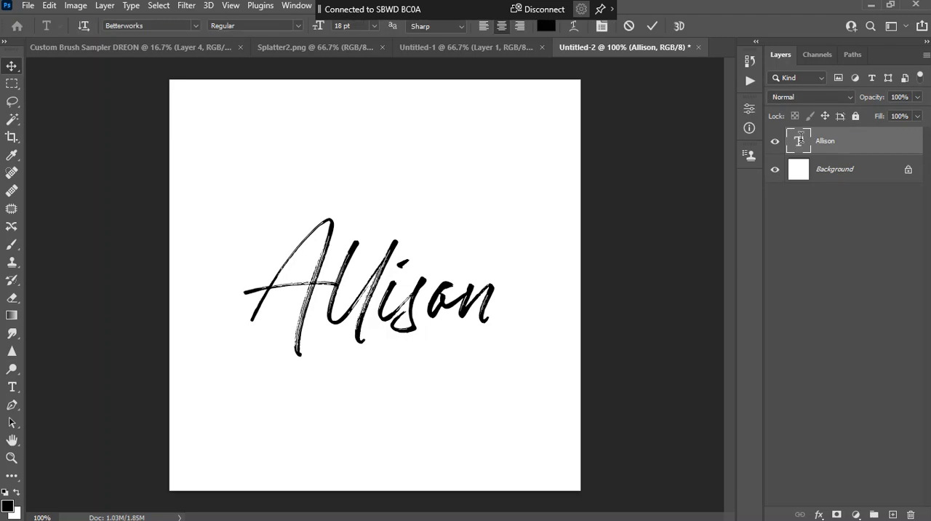
{"action": "type", "text": "D"}
{"action": "key", "text": "BackSpace"}
{"action": "type", "text": "Ms.Dreon"}
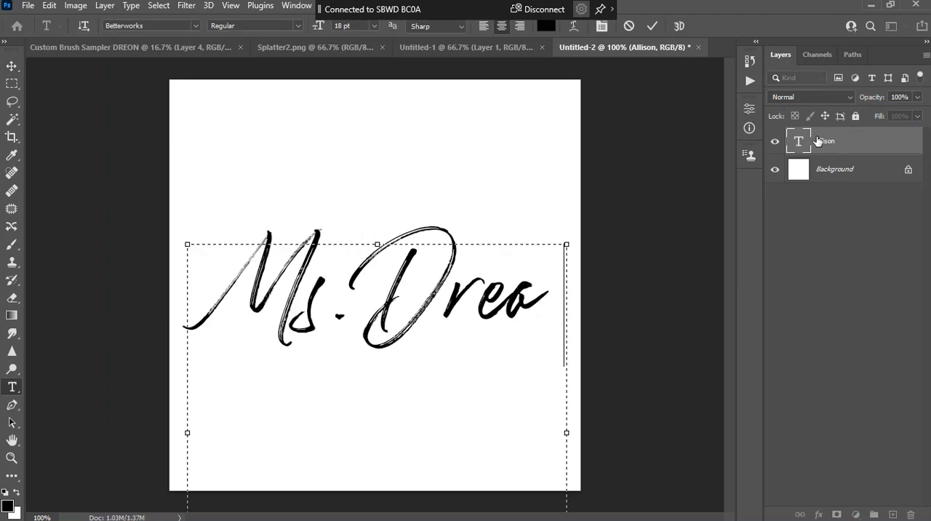
{"action": "left_click", "coordinate": [651, 27]}
{"action": "key", "text": "v"}
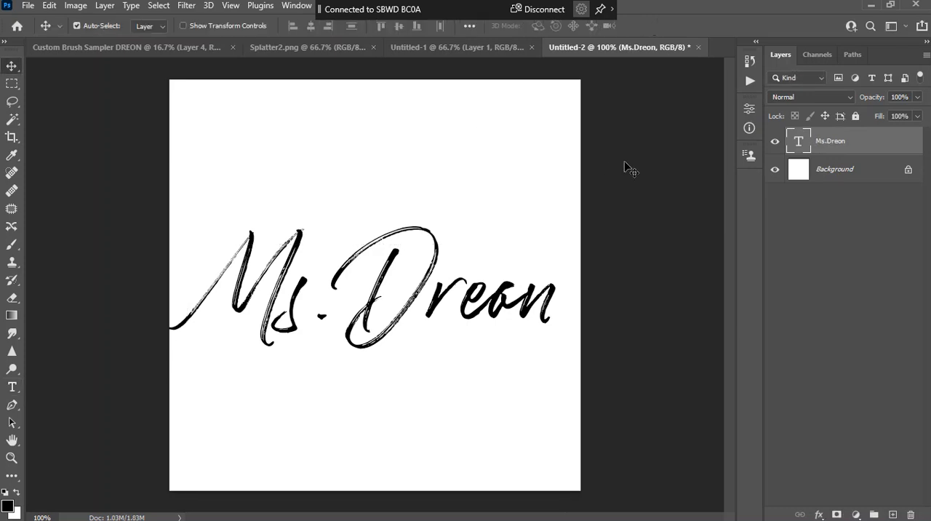
Define the teacher's name text as a brush preset called "Name Brush"
{"action": "left_click", "coordinate": [52, 5]}
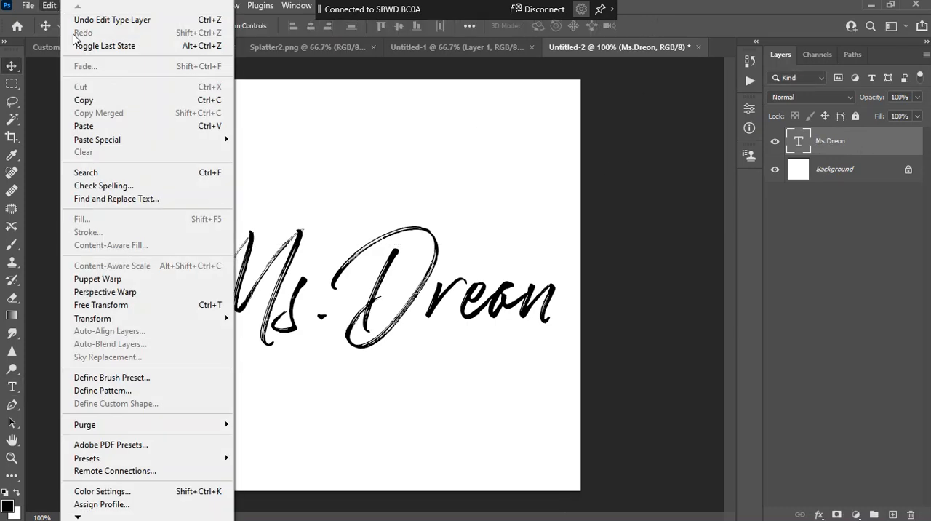
{"action": "left_click", "coordinate": [158, 380]}
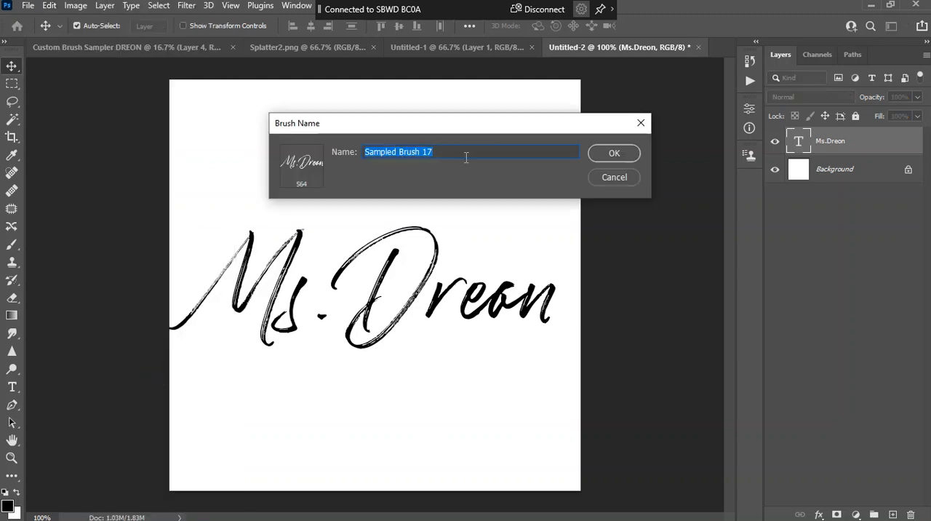
{"action": "type", "text": "Name B"}
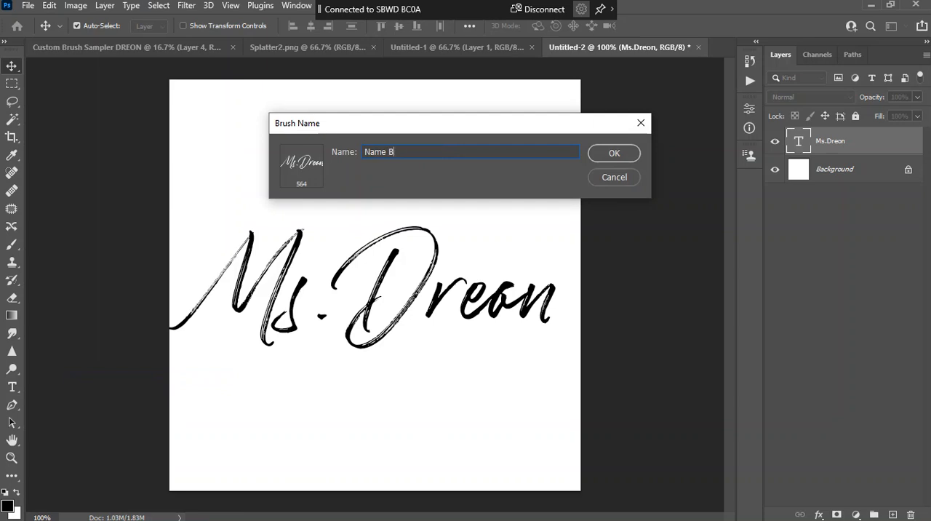
{"action": "type", "text": "sh"}
{"action": "key", "text": "Return"}
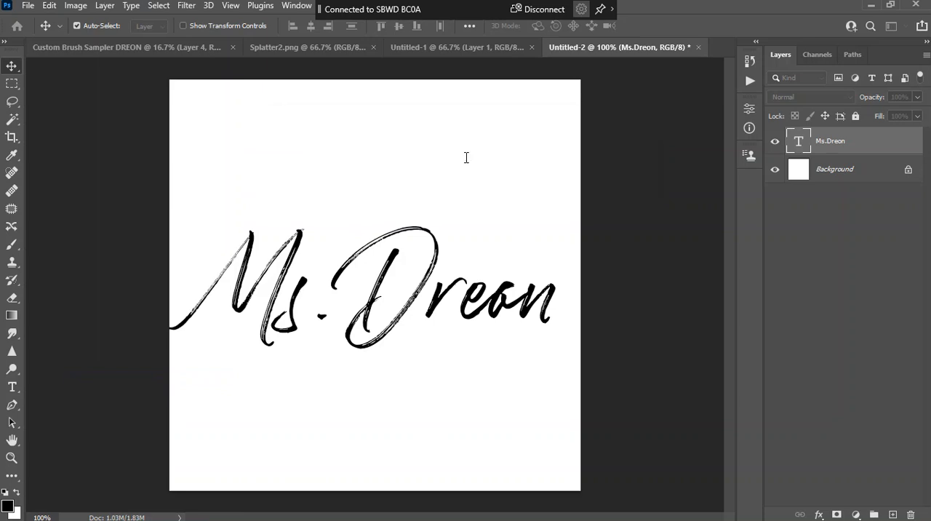
Add a new layer in the custom brush sampler document and set the foreground color to fb0808 for the Brush tool
{"action": "key", "text": "b"}
{"action": "left_click", "coordinate": [181, 47]}
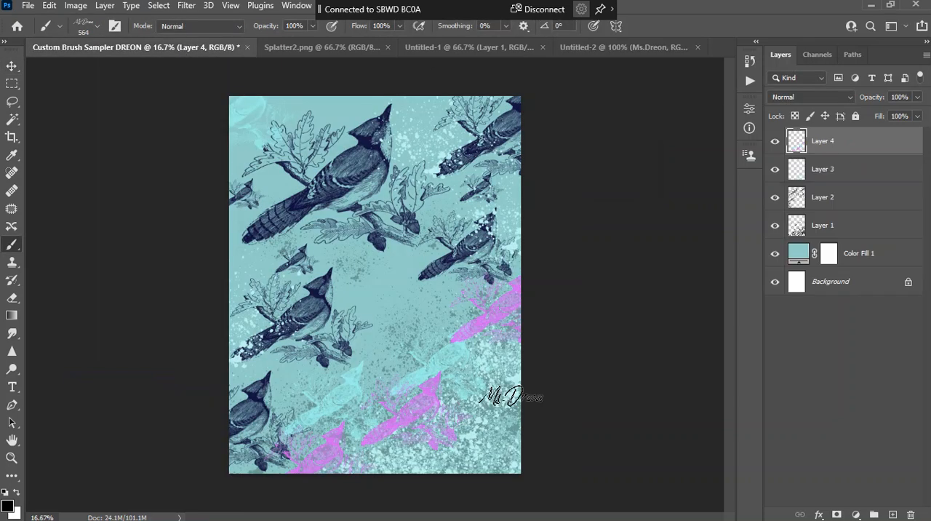
{"action": "left_click", "coordinate": [894, 515]}
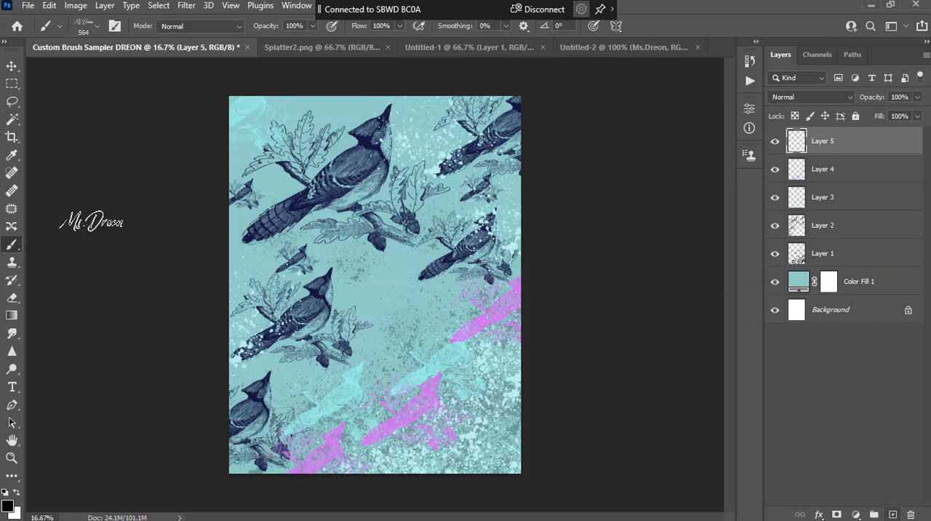
{"action": "left_click", "coordinate": [7, 506]}
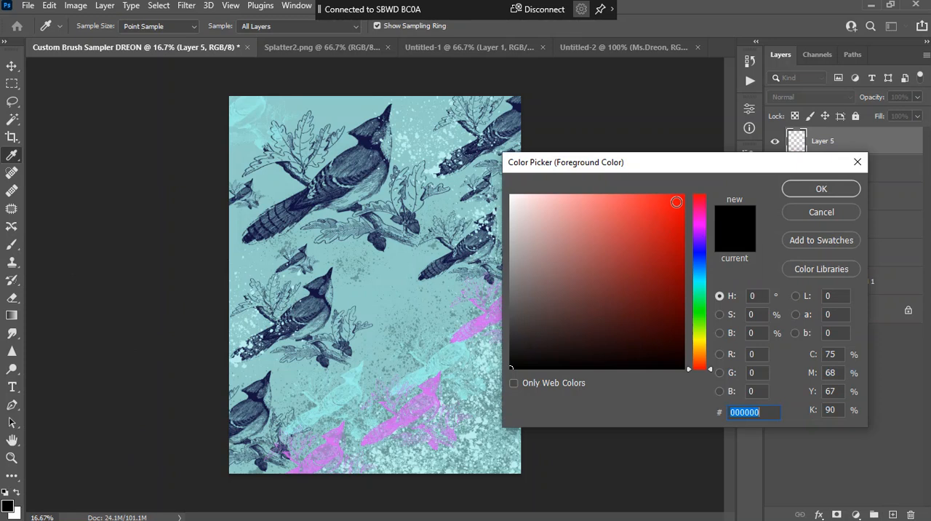
{"action": "type", "text": "fb0808"}
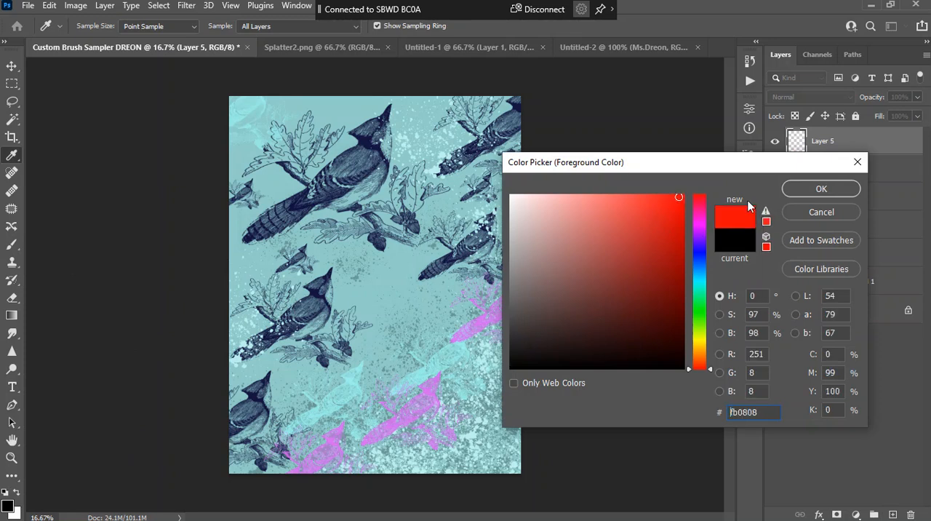
{"action": "left_click", "coordinate": [834, 192]}
Enlarge the name brush to 1200 px and stamp it once in red at the canvas's lower right
{"action": "key", "text": "bracketright"}
{"action": "key", "text": "bracketright"}
{"action": "key", "text": "bracketright"}
{"action": "key", "text": "bracketright"}
{"action": "left_click", "coordinate": [445, 437]}
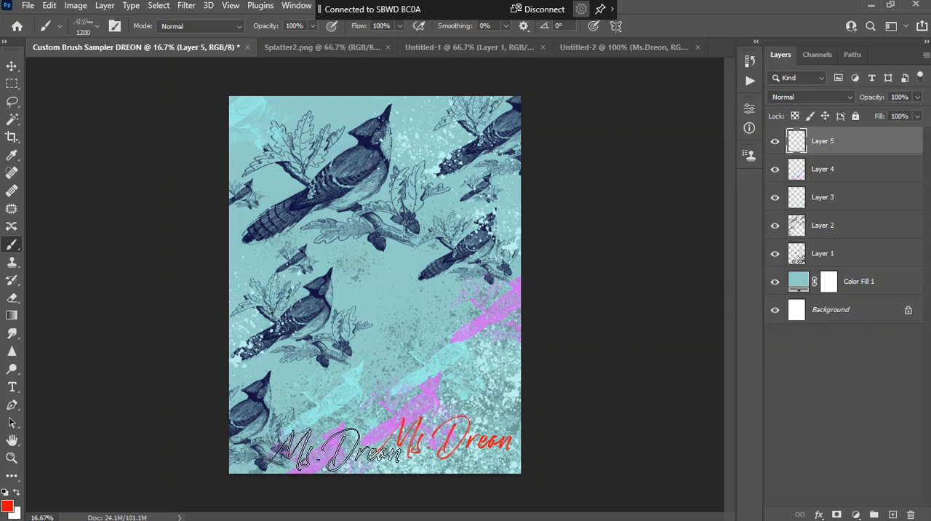
Stamp the name brush at 700 px in seven spots across the canvas and delete the layer holding the red stamps
{"action": "key", "text": "bracketleft"}
{"action": "key", "text": "bracketleft"}
{"action": "key", "text": "bracketleft"}
{"action": "key", "text": "bracketleft"}
{"action": "key", "text": "bracketleft"}
{"action": "left_click", "coordinate": [383, 270]}
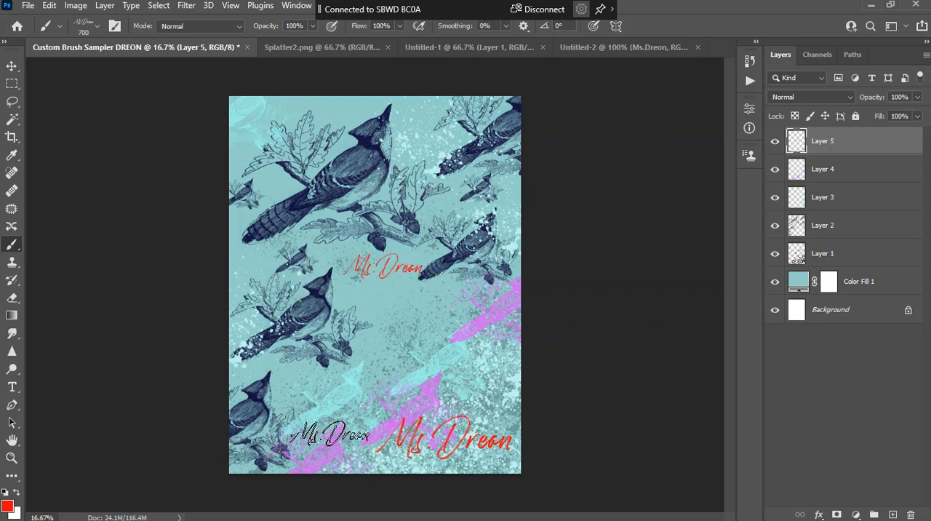
{"action": "left_click", "coordinate": [428, 406]}
{"action": "left_click", "coordinate": [351, 456]}
{"action": "left_click", "coordinate": [347, 424]}
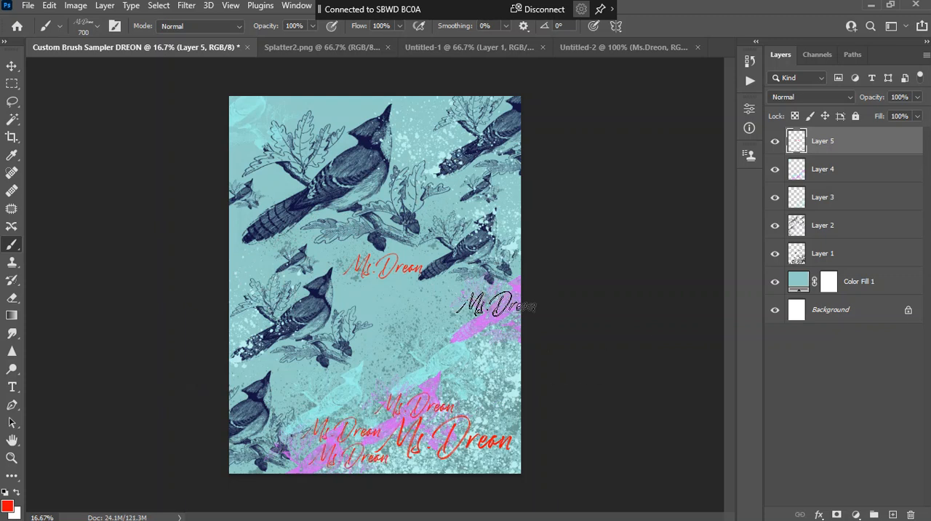
{"action": "left_click", "coordinate": [230, 264]}
{"action": "left_click", "coordinate": [503, 306]}
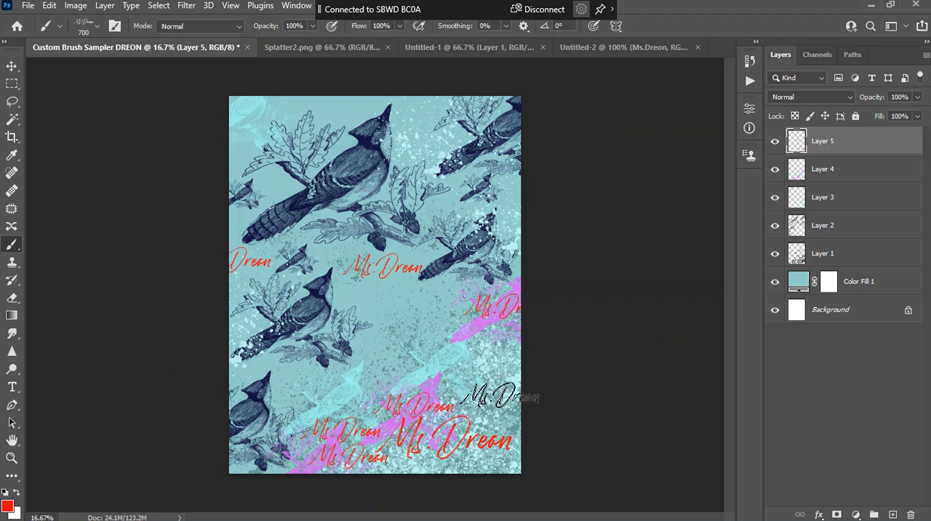
{"action": "left_click", "coordinate": [494, 207]}
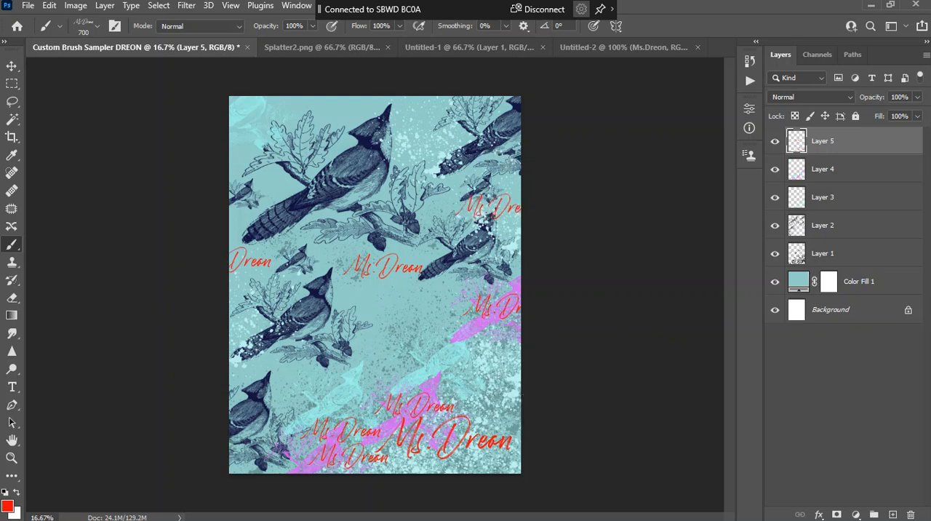
{"action": "left_click_drag", "start_coordinate": [839, 145], "coordinate": [911, 514]}
Replace the name text in the Untitled-2 document with "Bird" and commit the edit
{"action": "left_click", "coordinate": [618, 50]}
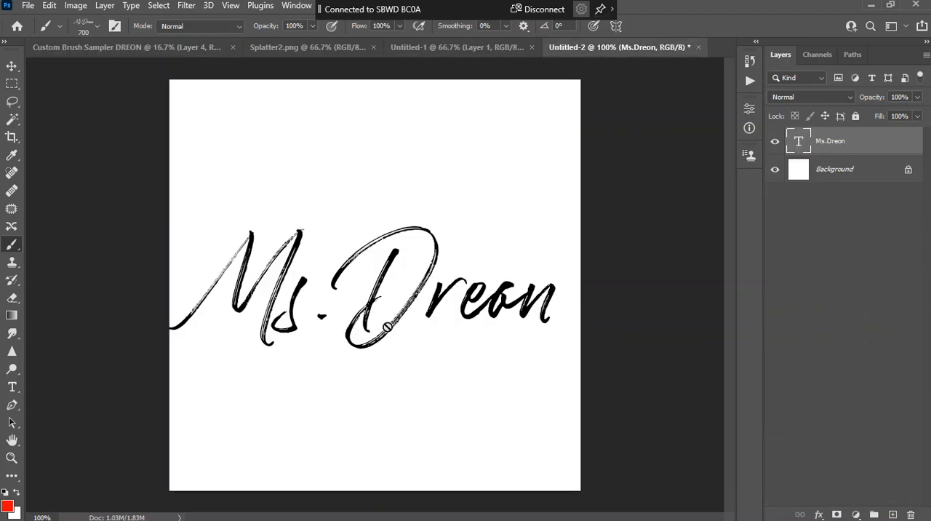
{"action": "double_click", "coordinate": [795, 143]}
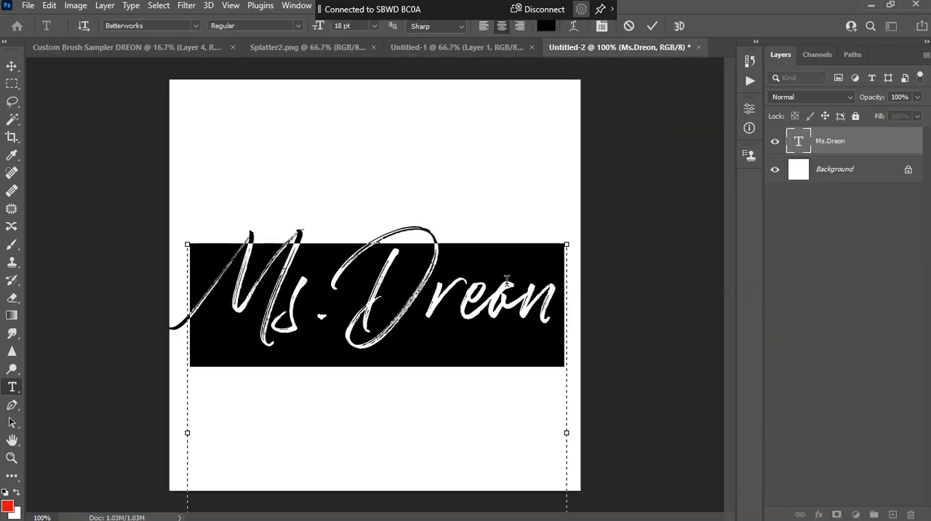
{"action": "type", "text": "Bird"}
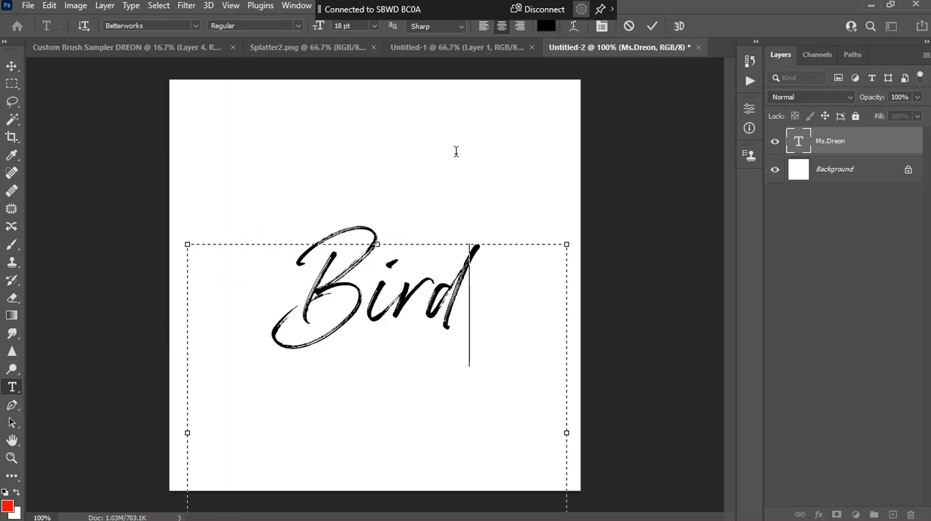
{"action": "left_click", "coordinate": [653, 27]}
{"action": "key", "text": "b"}
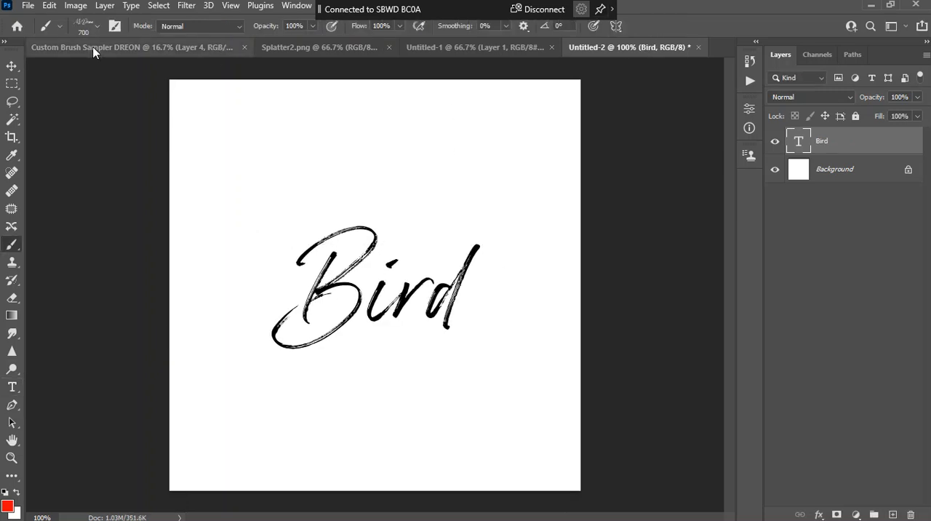
{"action": "left_click", "coordinate": [49, 5]}
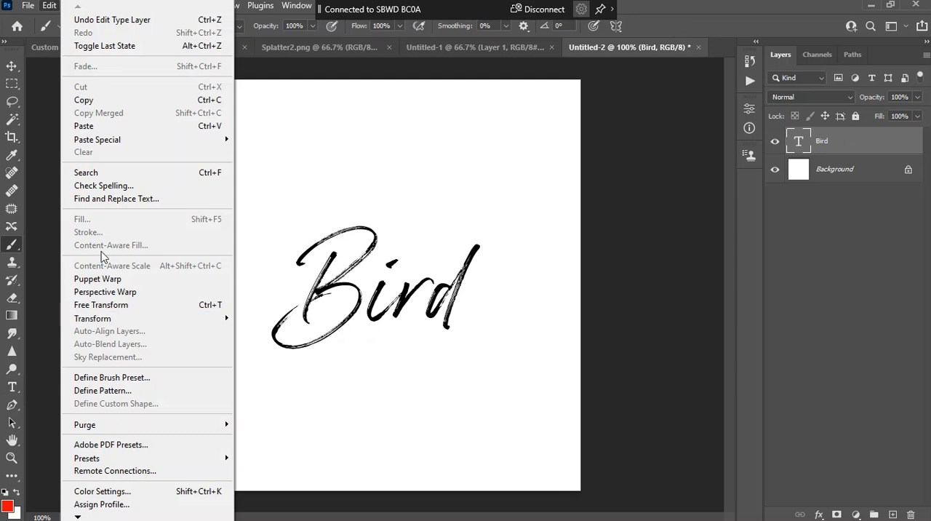
{"action": "left_click", "coordinate": [652, 235]}
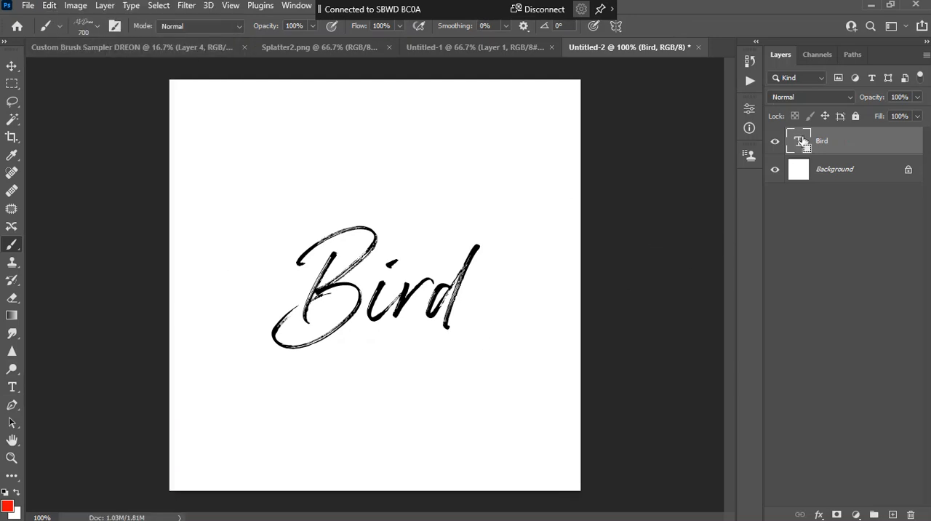
Set the font of the "Bird" text to Amarillo and commit the change
{"action": "left_click", "coordinate": [803, 141], "text": "ctrl"}
{"action": "double_click", "coordinate": [802, 139]}
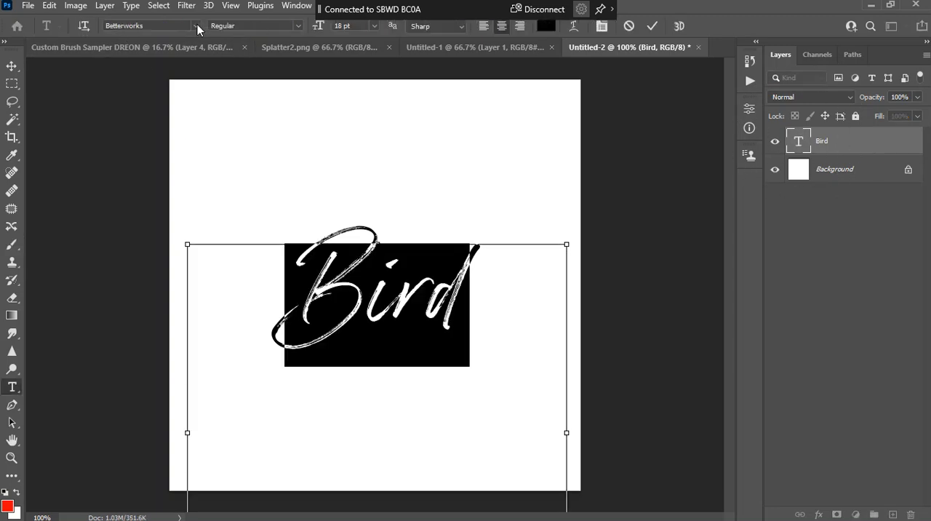
{"action": "left_click", "coordinate": [197, 25]}
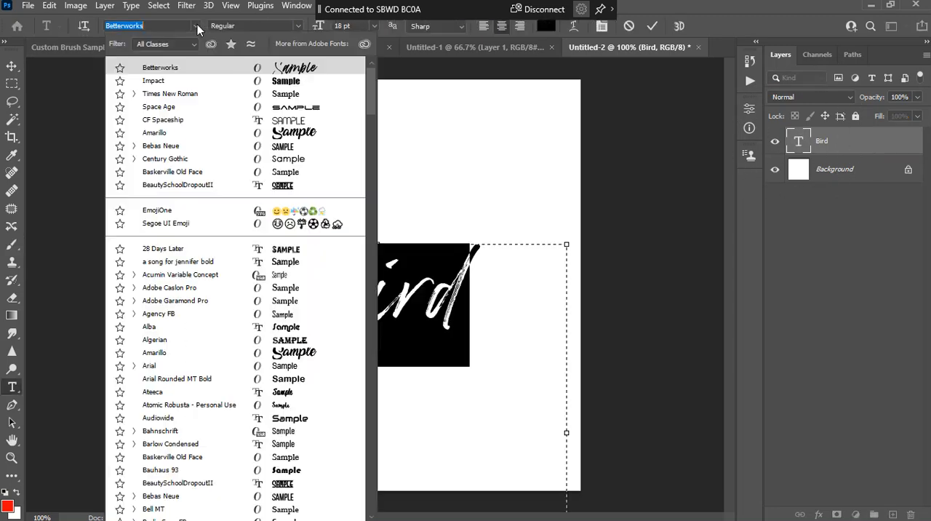
{"action": "left_click", "coordinate": [235, 137]}
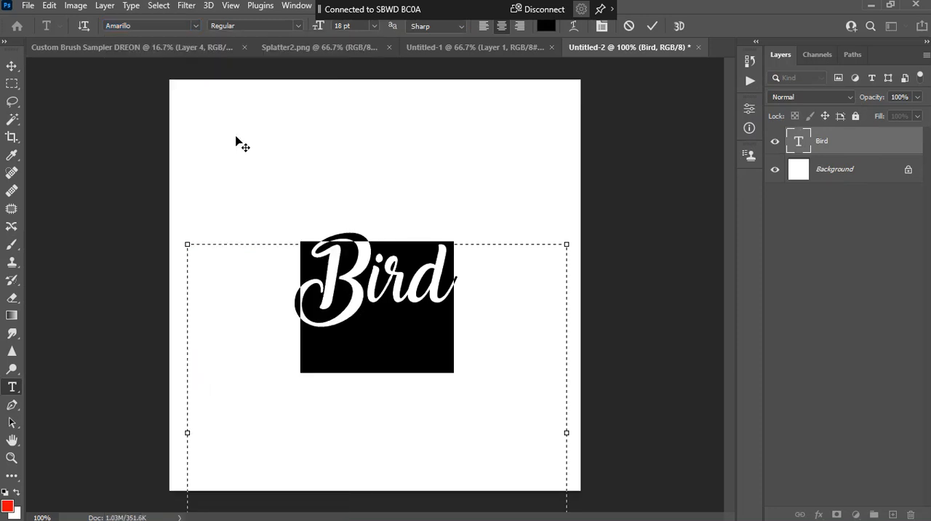
{"action": "left_click", "coordinate": [652, 27]}
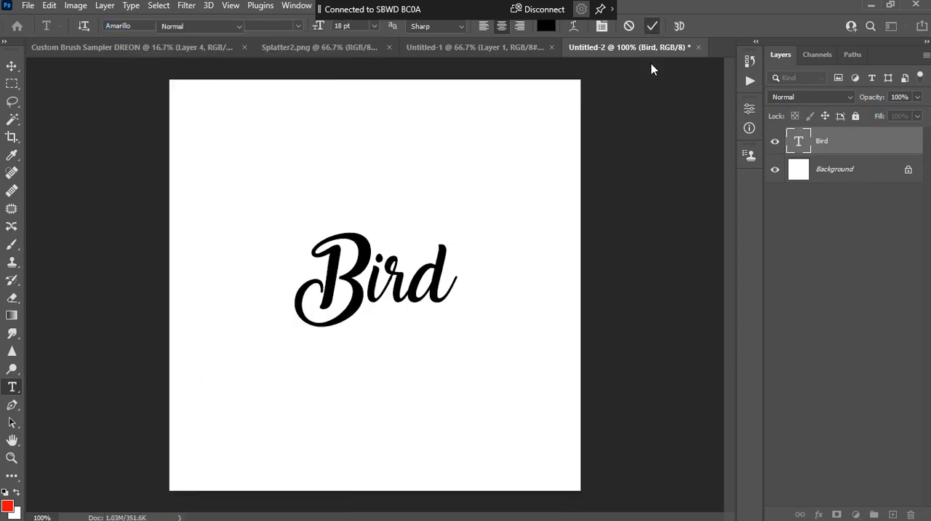
{"action": "key", "text": "b"}
Extend the "Bird" text to read "Birds of a feather" and commit the edit
{"action": "double_click", "coordinate": [803, 146]}
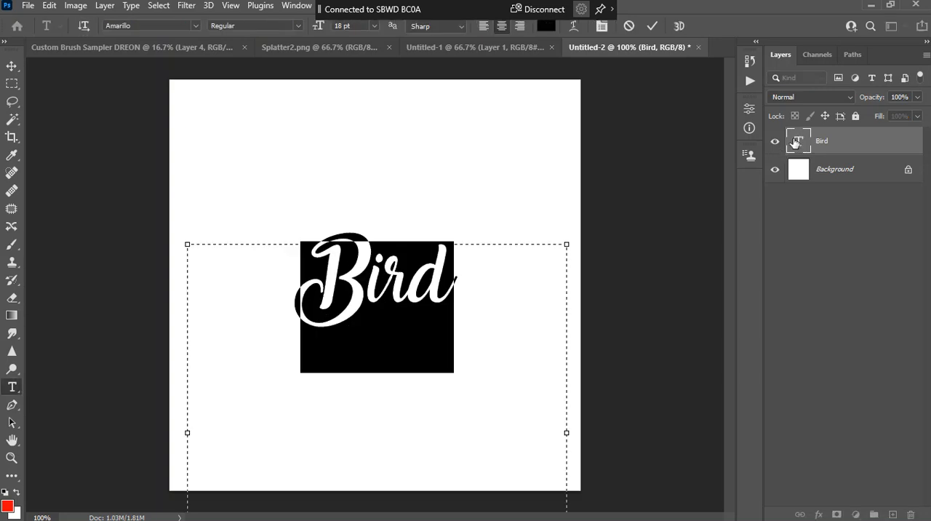
{"action": "left_click", "coordinate": [458, 282]}
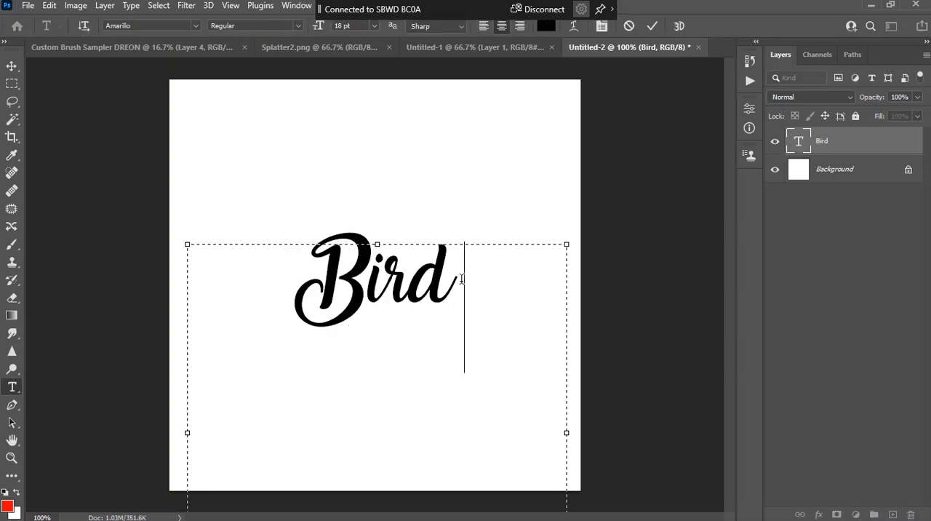
{"action": "type", "text": "s of a"}
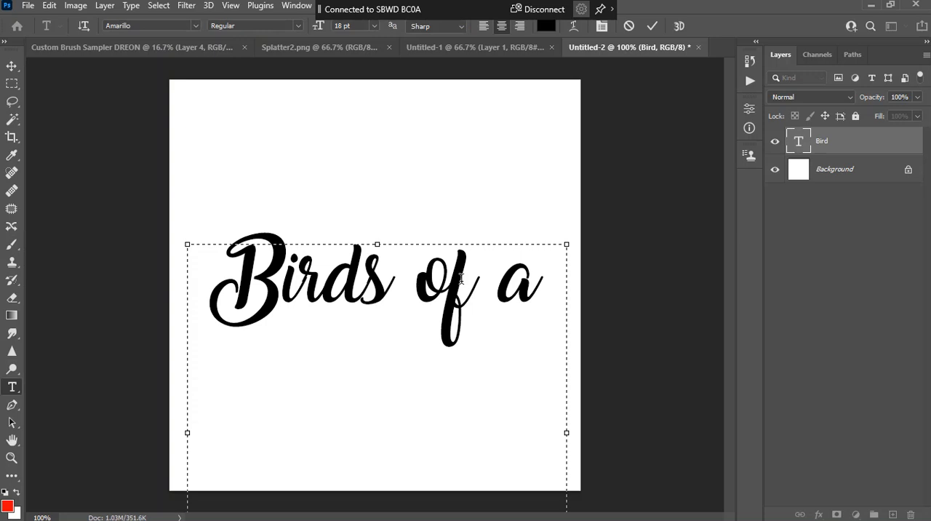
{"action": "type", "text": " ge"}
{"action": "key", "text": "BackSpace"}
{"action": "key", "text": "BackSpace"}
{"action": "type", "text": "feather"}
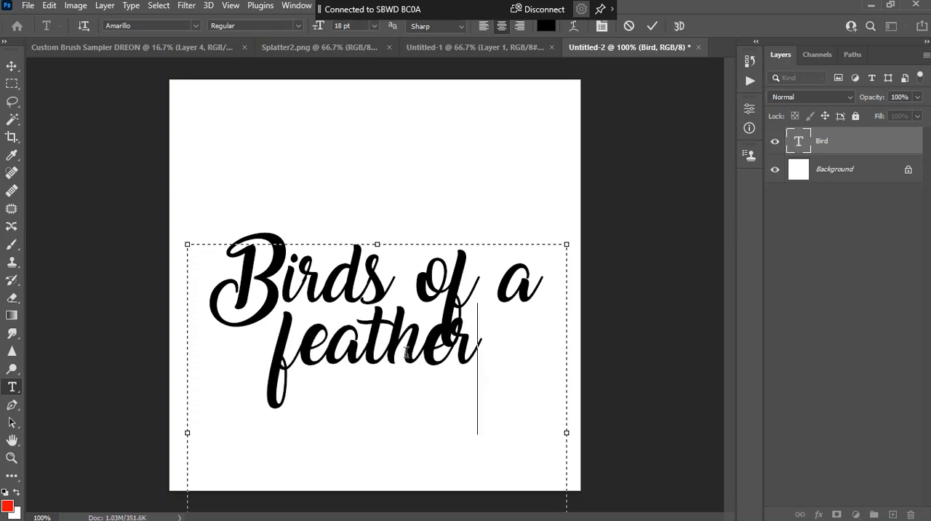
{"action": "left_click", "coordinate": [653, 27]}
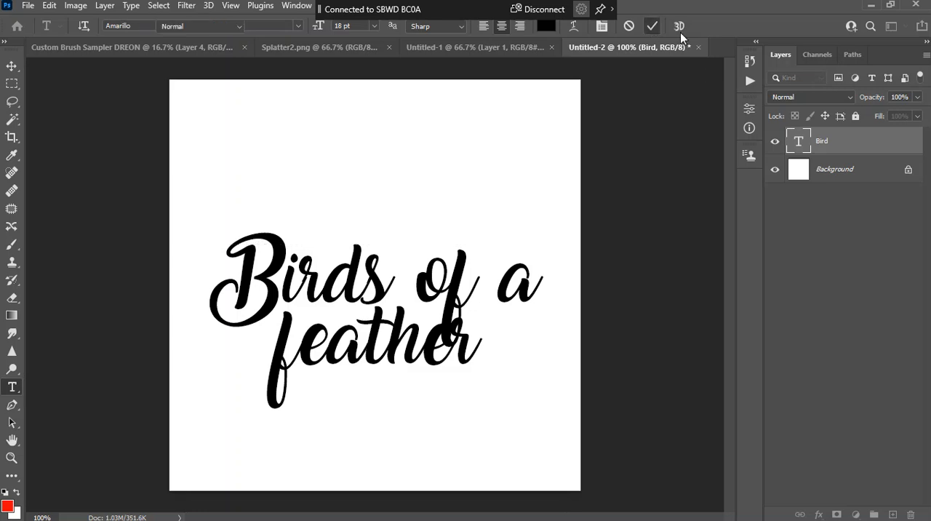
{"action": "key", "text": "b"}
Set the leading of the "Birds of a feather" text to 30 pt and move it up toward the canvas center
{"action": "double_click", "coordinate": [802, 140]}
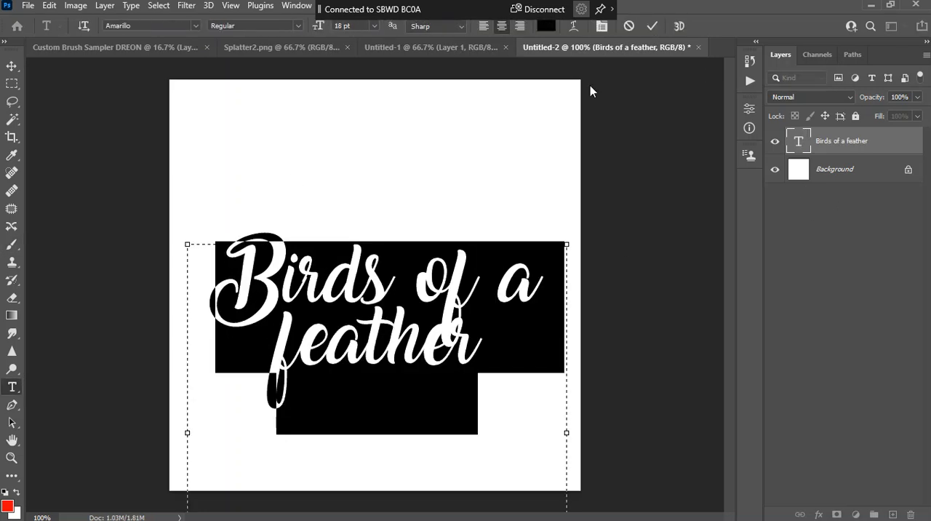
{"action": "left_click", "coordinate": [601, 27]}
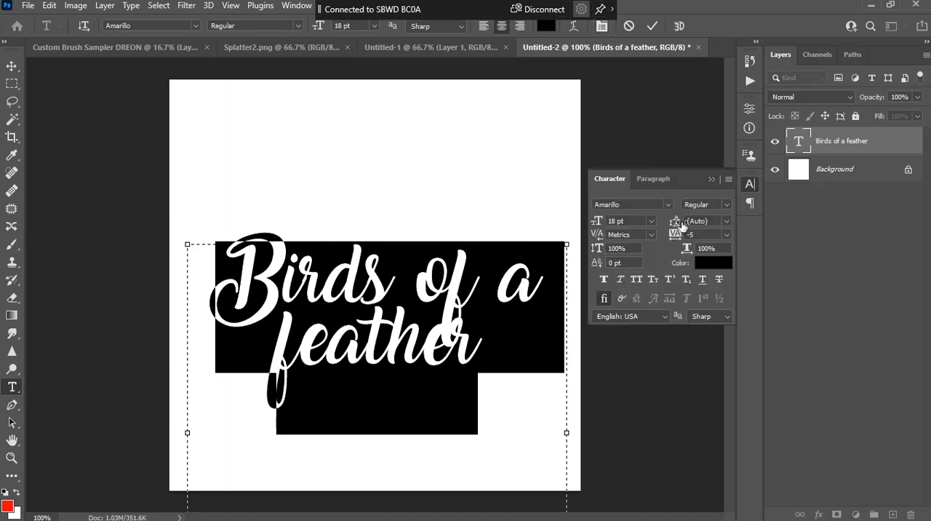
{"action": "left_click", "coordinate": [726, 221]}
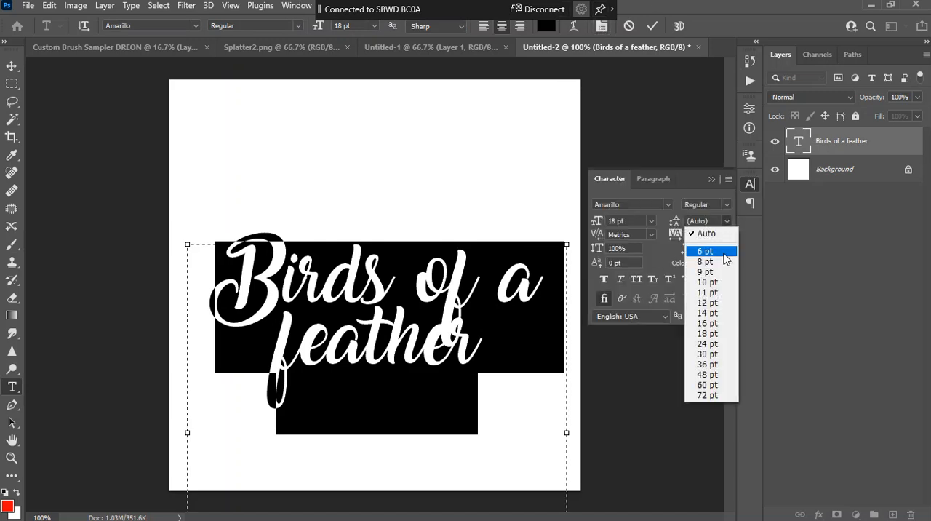
{"action": "left_click", "coordinate": [716, 354]}
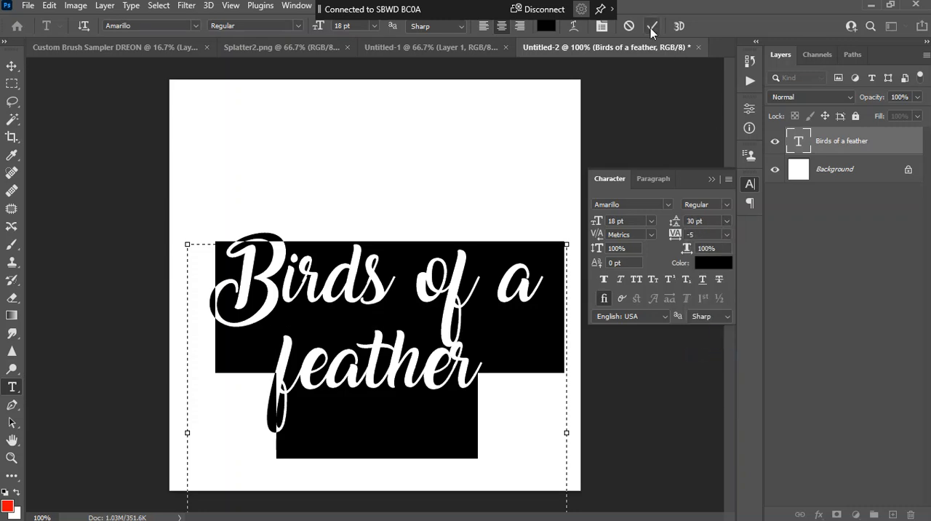
{"action": "left_click", "coordinate": [651, 28]}
{"action": "key", "text": "b"}
{"action": "left_click", "coordinate": [13, 67]}
{"action": "left_click_drag", "start_coordinate": [426, 308], "coordinate": [429, 267]}
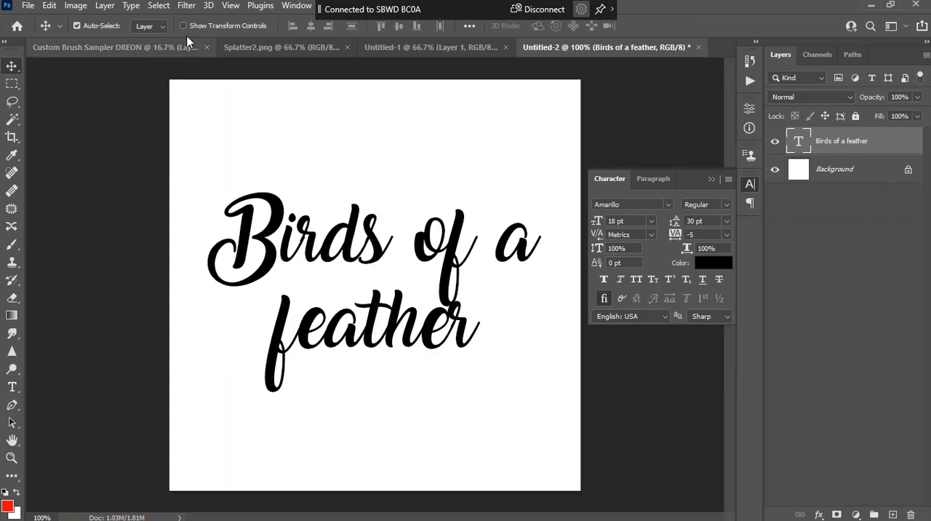
Define the "Birds of a feather" text as a brush preset with the default name and return to the sampler document with the Brush tool
{"action": "left_click", "coordinate": [49, 7]}
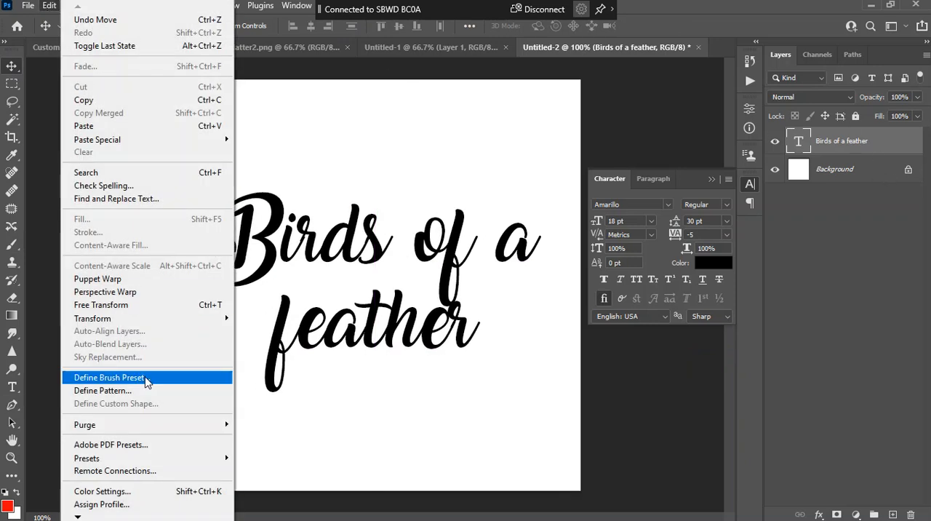
{"action": "left_click", "coordinate": [146, 378]}
{"action": "left_click", "coordinate": [613, 153]}
{"action": "key", "text": "b"}
{"action": "left_click", "coordinate": [120, 46]}
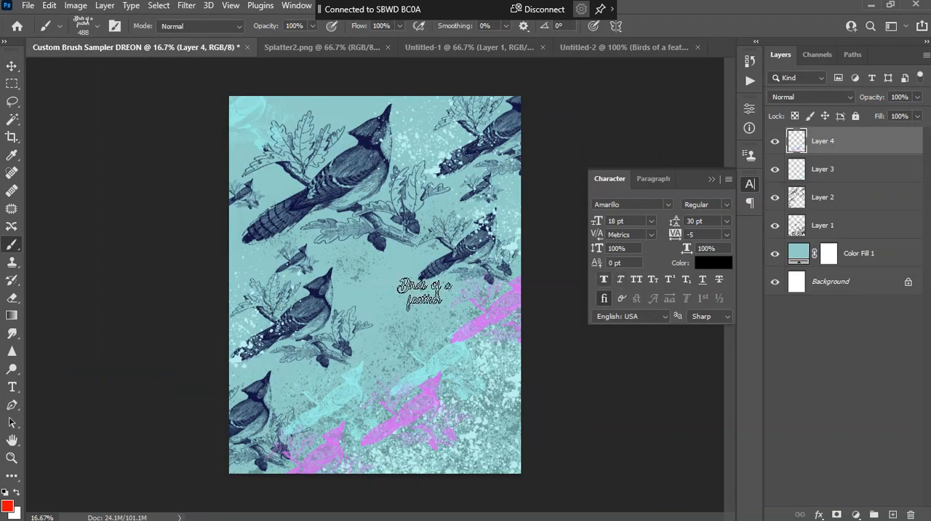
Add a new layer and stamp the "Birds of a feather" brush in red at 488 px across the canvas, mostly in the lower half
{"action": "left_click", "coordinate": [894, 515]}
{"action": "left_click", "coordinate": [385, 374]}
{"action": "left_click", "coordinate": [457, 288]}
{"action": "left_click", "coordinate": [262, 253]}
{"action": "left_click", "coordinate": [348, 455]}
{"action": "left_click", "coordinate": [485, 448]}
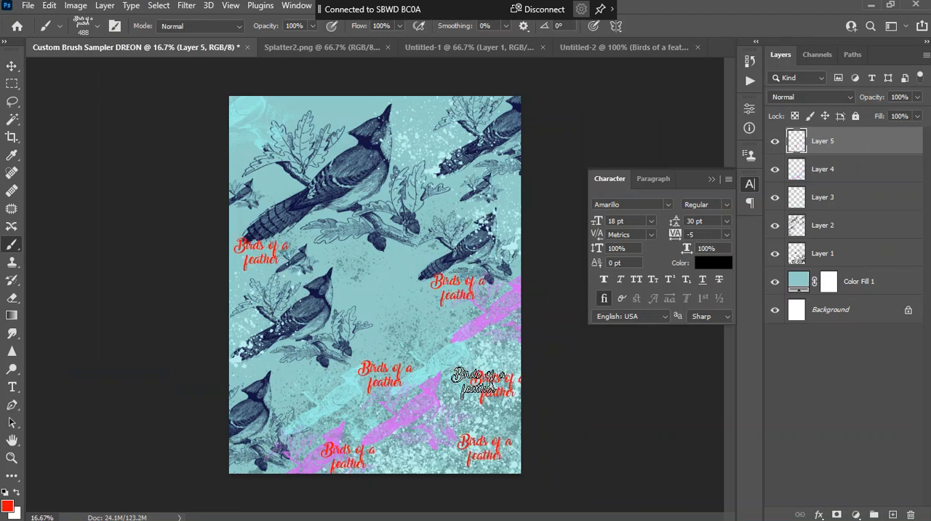
{"action": "left_click", "coordinate": [497, 386]}
Stamp one larger red "Birds of a feather" on the canvas's right side and four more at 700 px around the canvas
{"action": "key", "text": "bracketright"}
{"action": "key", "text": "bracketright"}
{"action": "key", "text": "bracketright"}
{"action": "key", "text": "bracketright"}
{"action": "left_click", "coordinate": [467, 348]}
{"action": "key", "text": "bracketleft"}
{"action": "key", "text": "bracketleft"}
{"action": "left_click", "coordinate": [318, 407]}
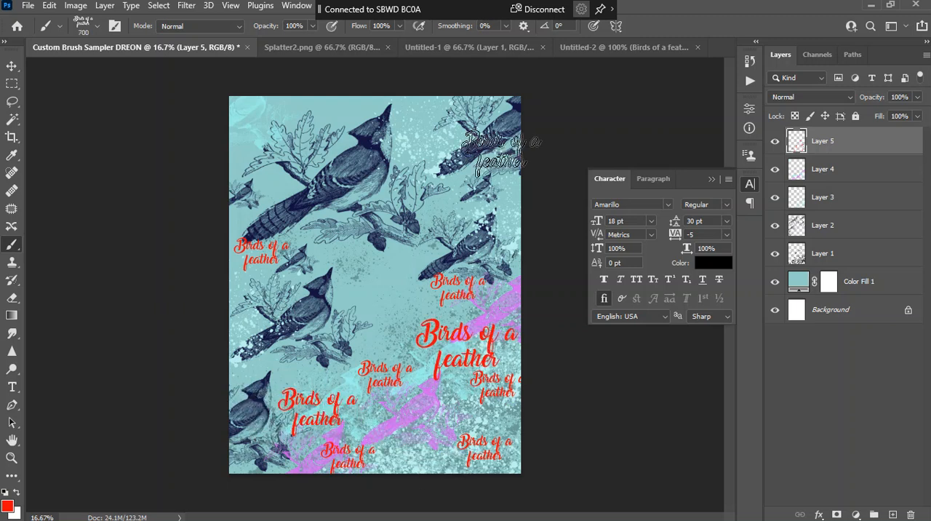
{"action": "left_click", "coordinate": [483, 193]}
{"action": "left_click", "coordinate": [414, 430]}
{"action": "left_click", "coordinate": [260, 154]}
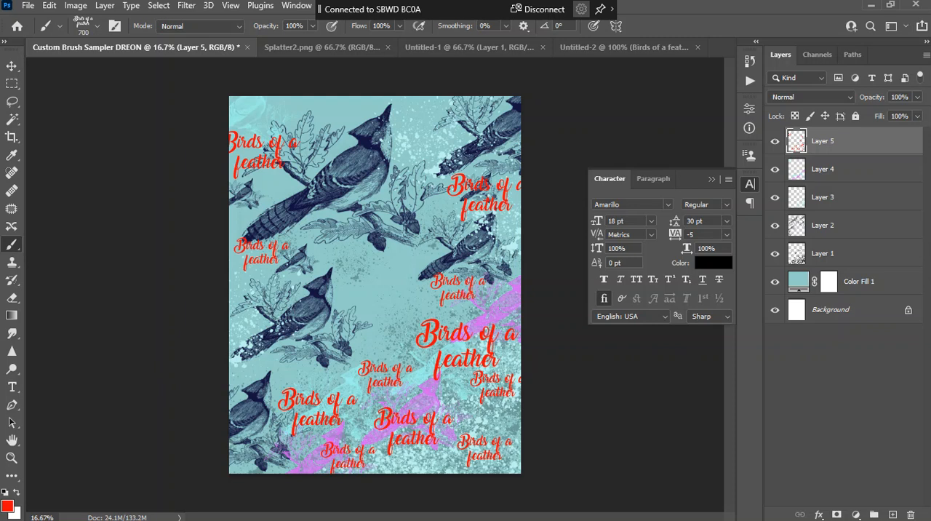
Switch to the Chrome browser, search the web for "clip art etc" and open the ClipArt ETC site
{"action": "left_click_drag", "start_coordinate": [930, 138], "coordinate": [277, 72]}
{"action": "left_click", "coordinate": [388, 348]}
{"action": "type", "text": "clip art"}
{"action": "key", "text": "Return"}
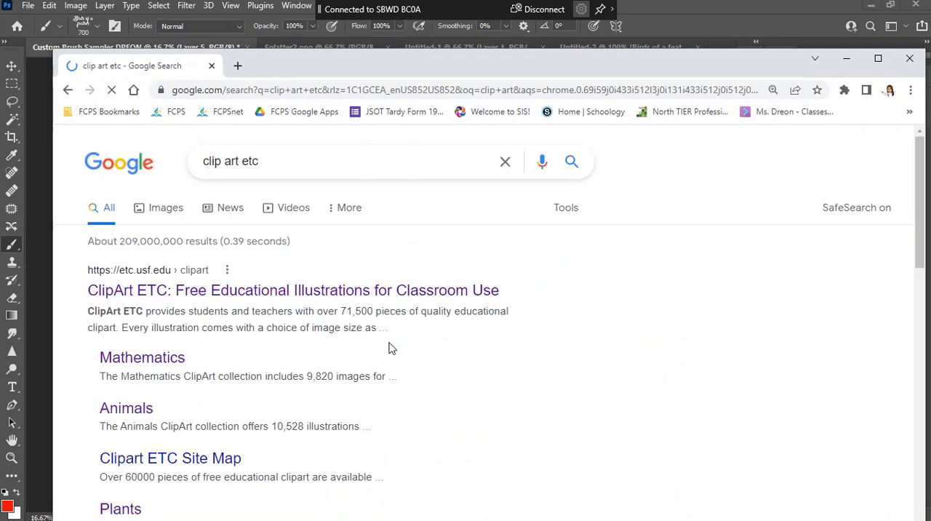
{"action": "left_click_drag", "start_coordinate": [640, 65], "coordinate": [631, 31]}
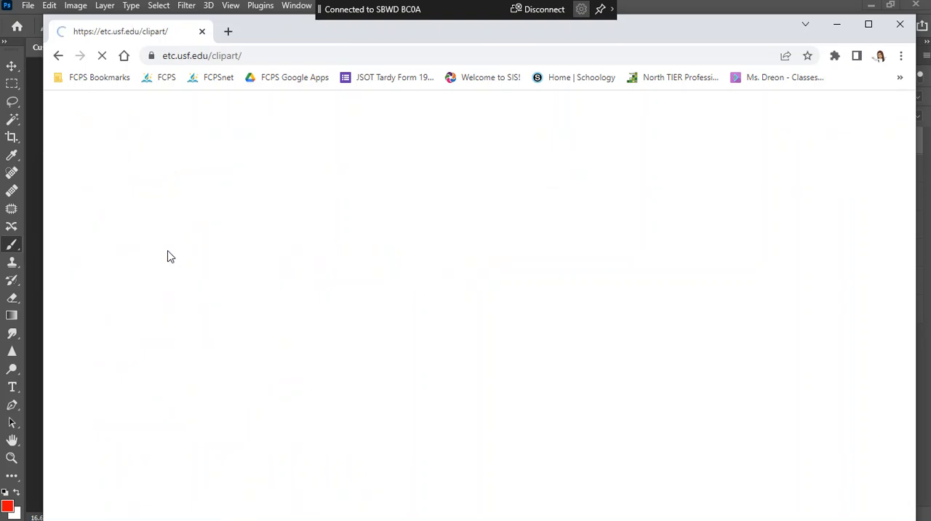
Browse the Plants collection's Flower Anatomy gallery and open the Buttercup illustration
{"action": "scroll", "coordinate": [757, 309], "scroll_direction": "down", "scroll_amount": 15}
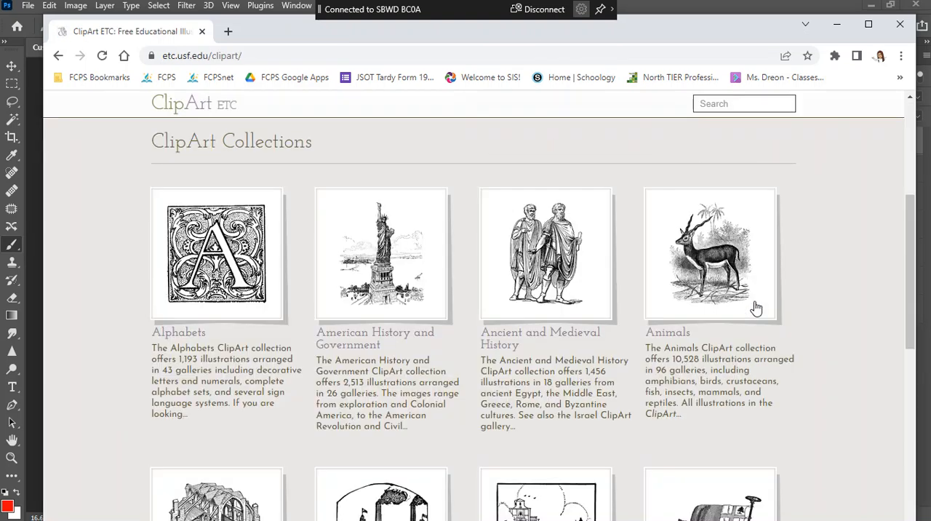
{"action": "scroll", "coordinate": [757, 309], "scroll_direction": "up", "scroll_amount": 5}
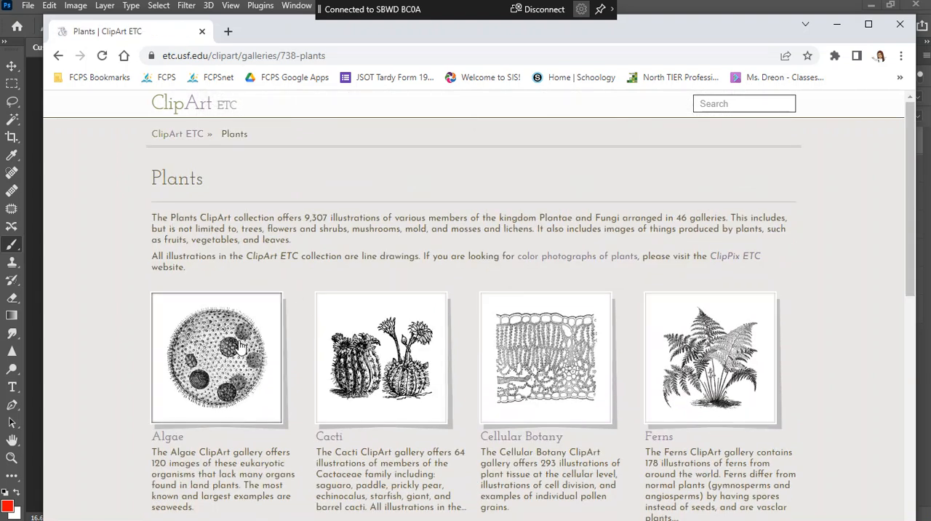
{"action": "scroll", "coordinate": [237, 350], "scroll_direction": "down", "scroll_amount": 5}
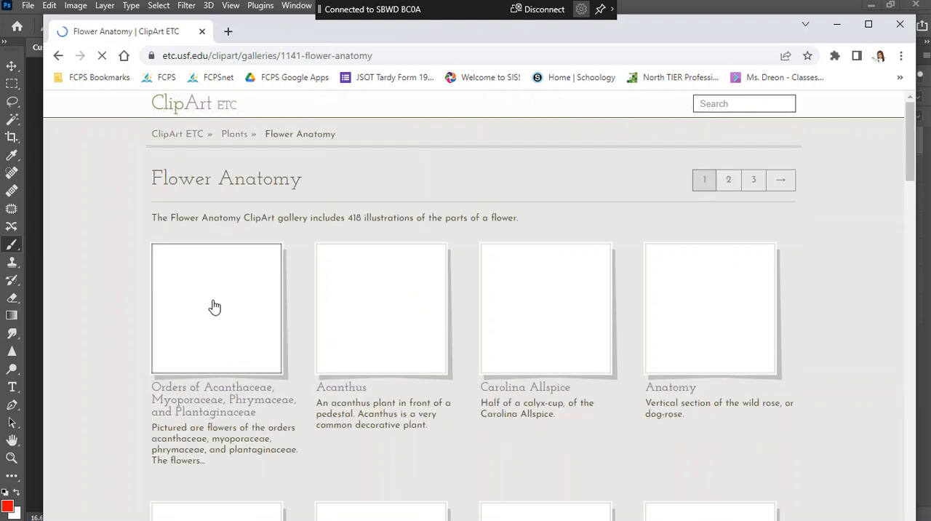
{"action": "scroll", "coordinate": [493, 325], "scroll_direction": "down", "scroll_amount": 5}
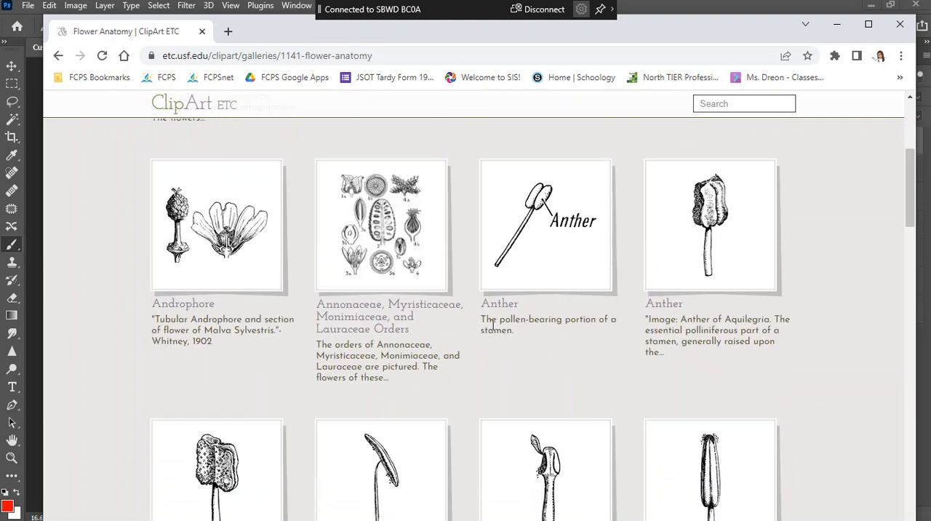
{"action": "scroll", "coordinate": [493, 325], "scroll_direction": "down", "scroll_amount": 5}
{"action": "scroll", "coordinate": [275, 291], "scroll_direction": "down", "scroll_amount": 10}
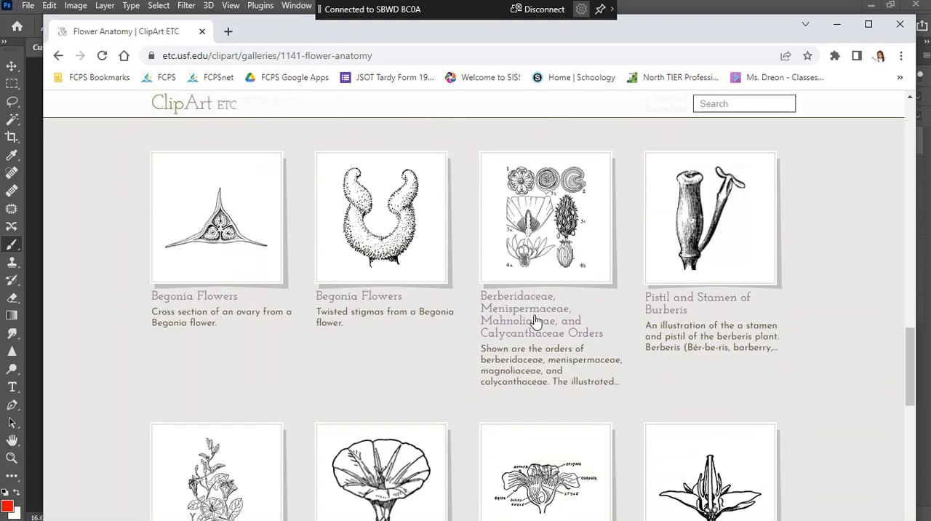
{"action": "scroll", "coordinate": [535, 320], "scroll_direction": "down", "scroll_amount": 1}
{"action": "scroll", "coordinate": [712, 326], "scroll_direction": "down", "scroll_amount": 10}
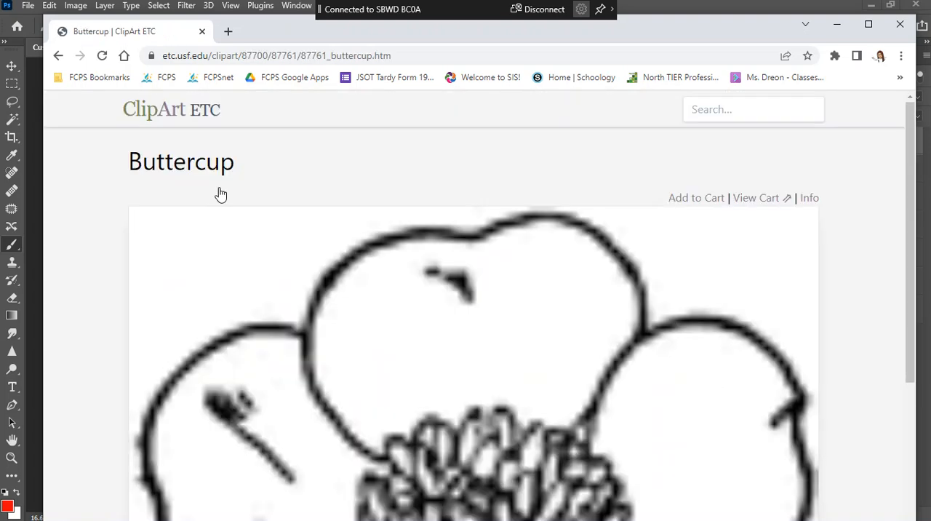
Copy the Buttercup image and paste it into a new Photoshop document
{"action": "right_click", "coordinate": [472, 276]}
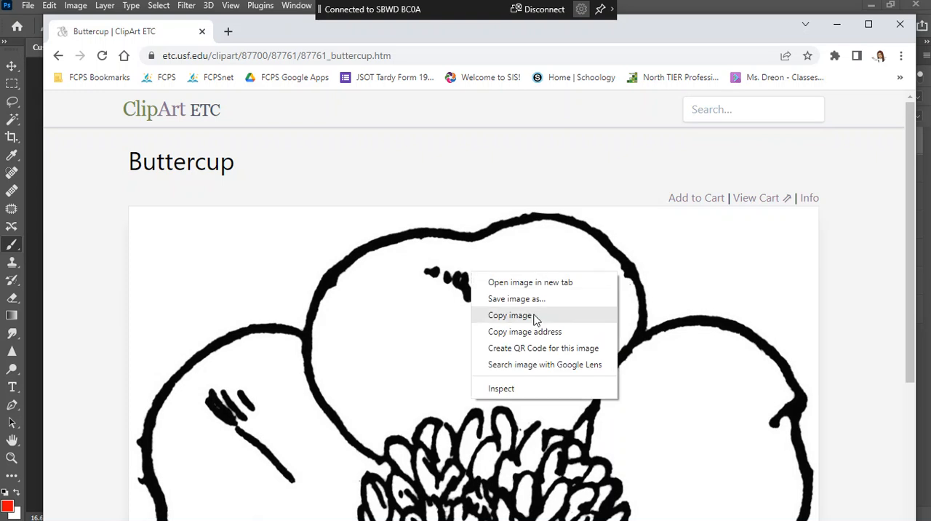
{"action": "left_click", "coordinate": [512, 315]}
{"action": "left_click", "coordinate": [837, 24]}
{"action": "left_click", "coordinate": [29, 7]}
{"action": "left_click", "coordinate": [45, 19]}
{"action": "left_click", "coordinate": [737, 470]}
{"action": "key", "text": "ctrl+v"}
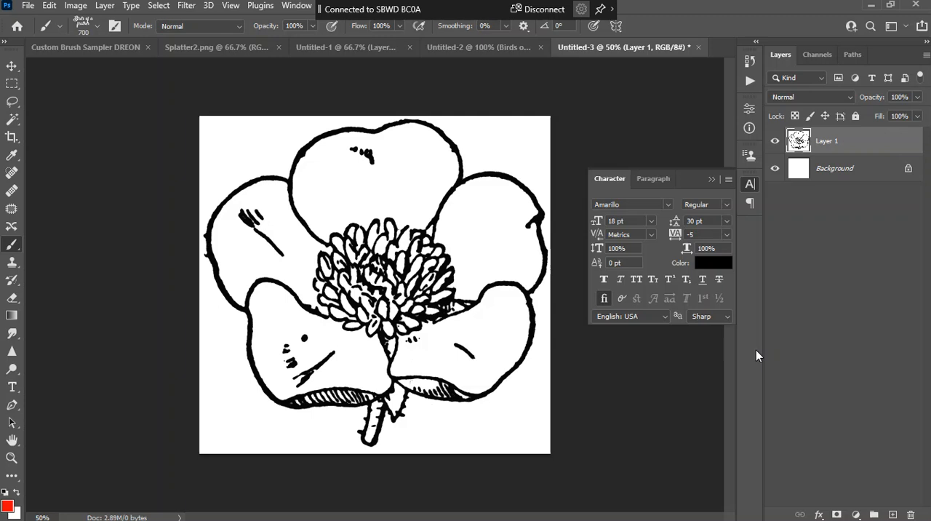
Define the pasted buttercup drawing as a brush preset named "Flower"
{"action": "left_click", "coordinate": [49, 6]}
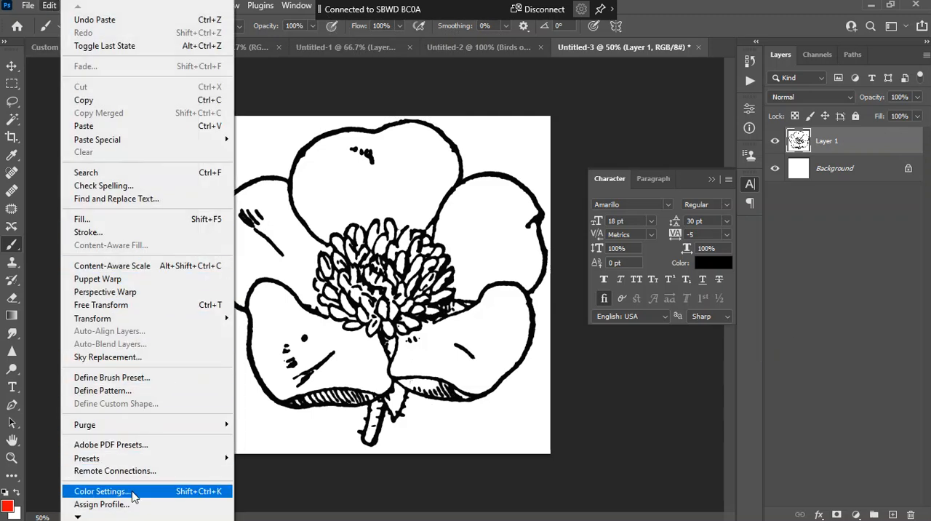
{"action": "left_click", "coordinate": [118, 377]}
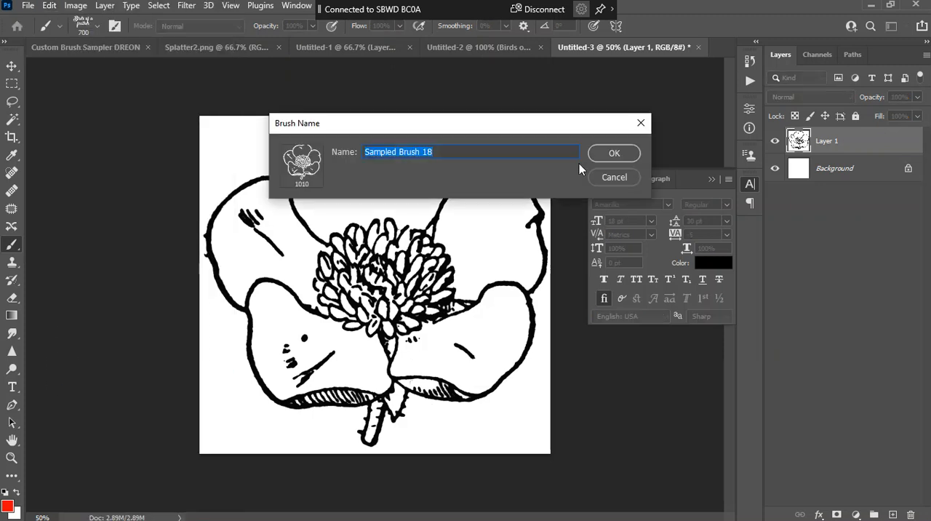
{"action": "type", "text": "Flower"}
{"action": "key", "text": "Return"}
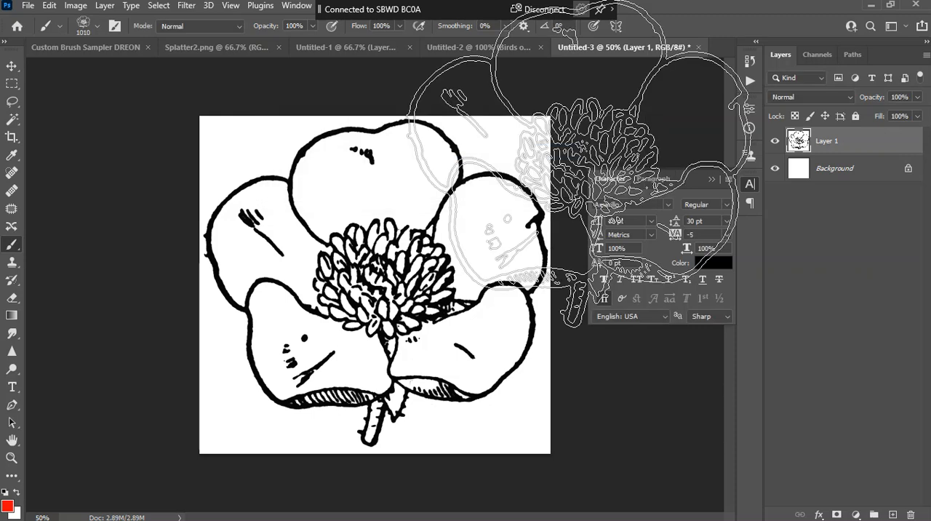
In the Custom Brush Sampler document, delete the layer of red text stamps and add a new empty layer on top
{"action": "left_click", "coordinate": [110, 51]}
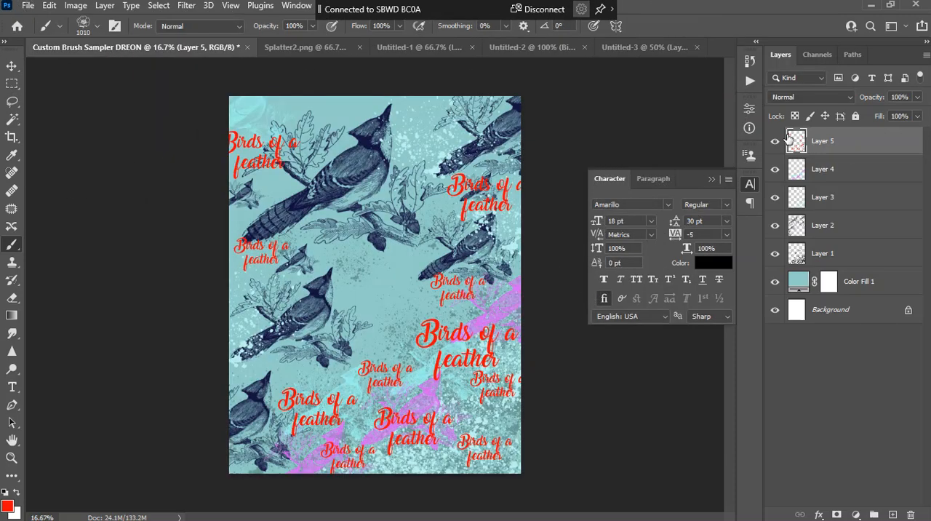
{"action": "left_click_drag", "start_coordinate": [847, 159], "coordinate": [915, 515]}
{"action": "key", "text": "ctrl+plus"}
{"action": "key", "text": "ctrl+plus"}
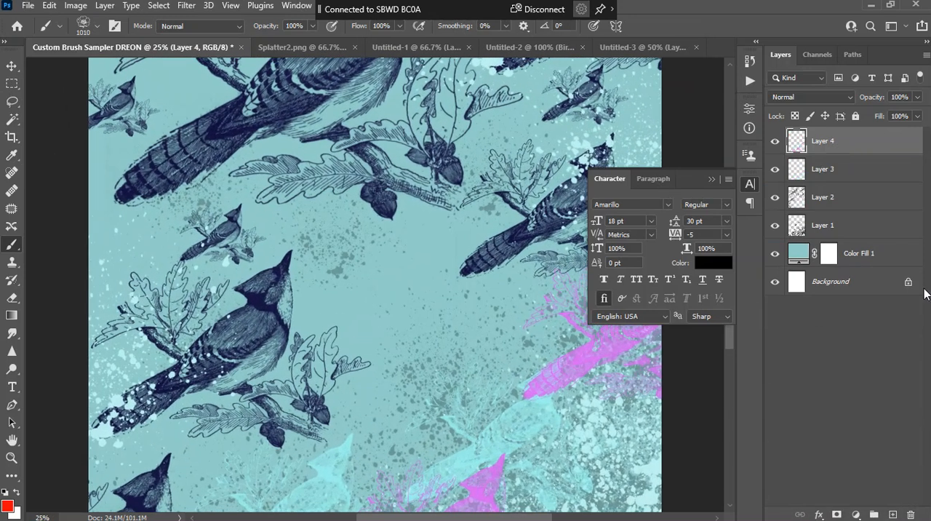
{"action": "left_click", "coordinate": [893, 514]}
Stamp a 1010 px red flower right of the canvas center and three 500 px flowers, two at lower left and one at upper left
{"action": "left_click", "coordinate": [509, 342]}
{"action": "scroll", "coordinate": [305, 357], "scroll_direction": "down", "scroll_amount": 2}
{"action": "scroll", "coordinate": [305, 369], "scroll_direction": "down", "scroll_amount": 3}
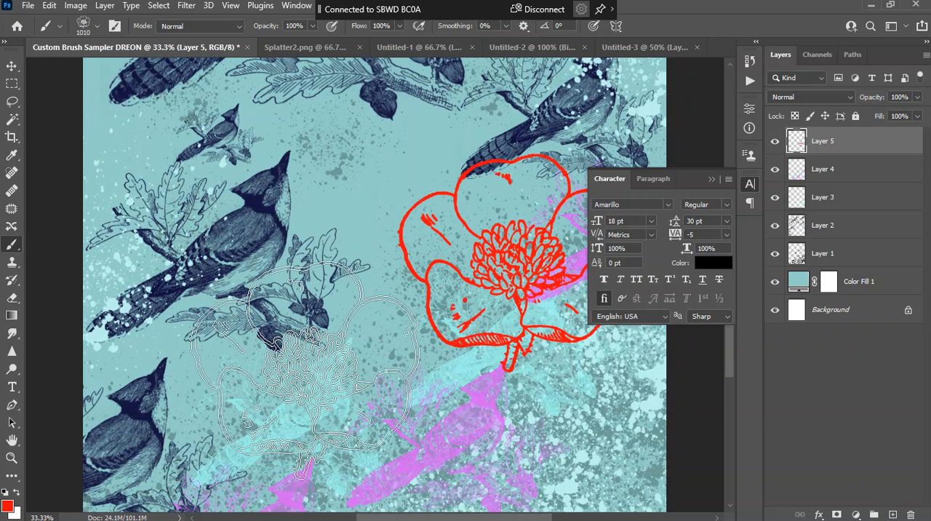
{"action": "key", "text": "bracketleft"}
{"action": "key", "text": "bracketleft"}
{"action": "key", "text": "bracketleft"}
{"action": "key", "text": "bracketleft"}
{"action": "key", "text": "bracketleft"}
{"action": "key", "text": "bracketleft"}
{"action": "left_click", "coordinate": [247, 402]}
{"action": "key", "text": "bracketleft"}
{"action": "key", "text": "ctrl+minus"}
{"action": "key", "text": "ctrl+minus"}
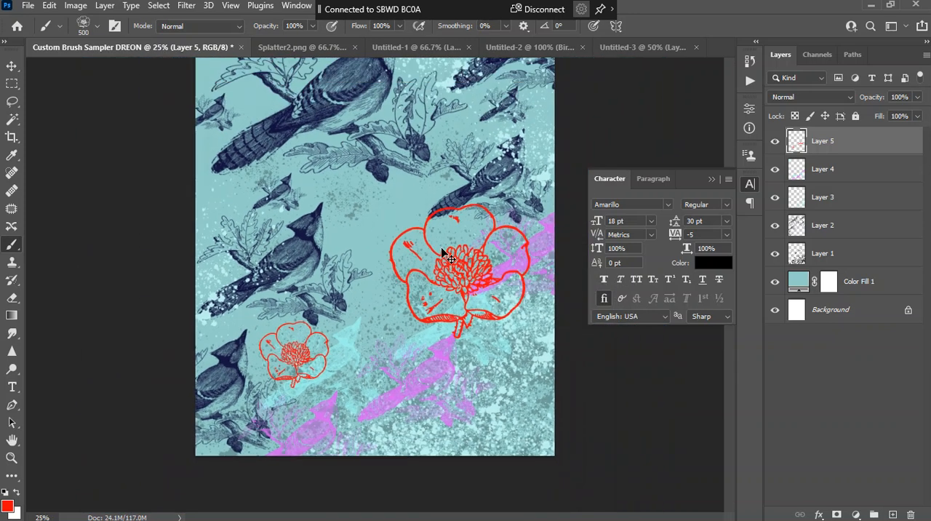
{"action": "left_click", "coordinate": [264, 184]}
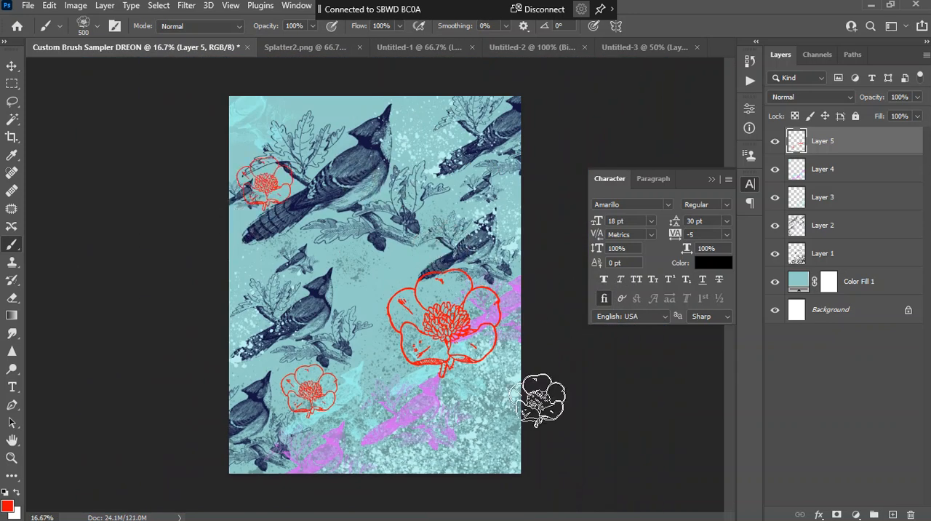
{"action": "left_click", "coordinate": [356, 414]}
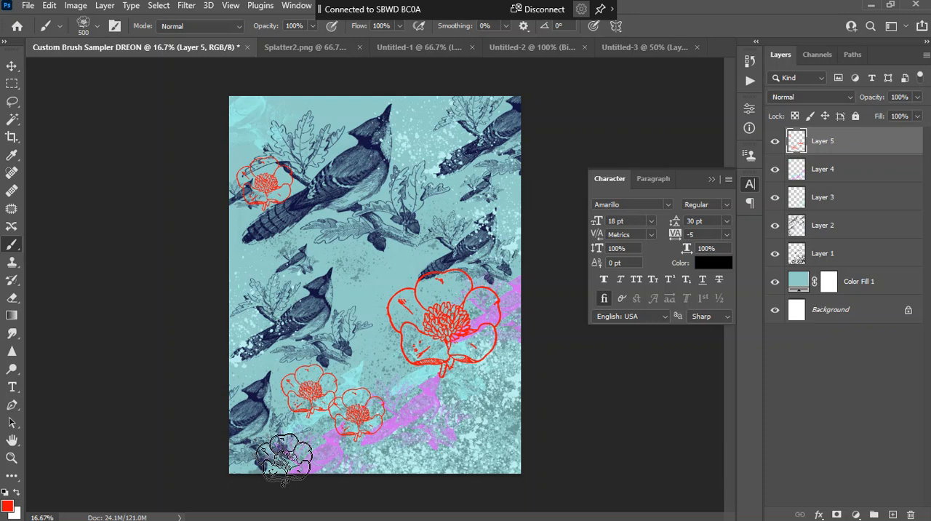
Stamp three 800 px red flowers: one at the canvas's lower-left corner and one overlapping each side edge
{"action": "key", "text": "bracketright"}
{"action": "key", "text": "bracketright"}
{"action": "key", "text": "bracketright"}
{"action": "left_click", "coordinate": [286, 453]}
{"action": "left_click", "coordinate": [521, 255]}
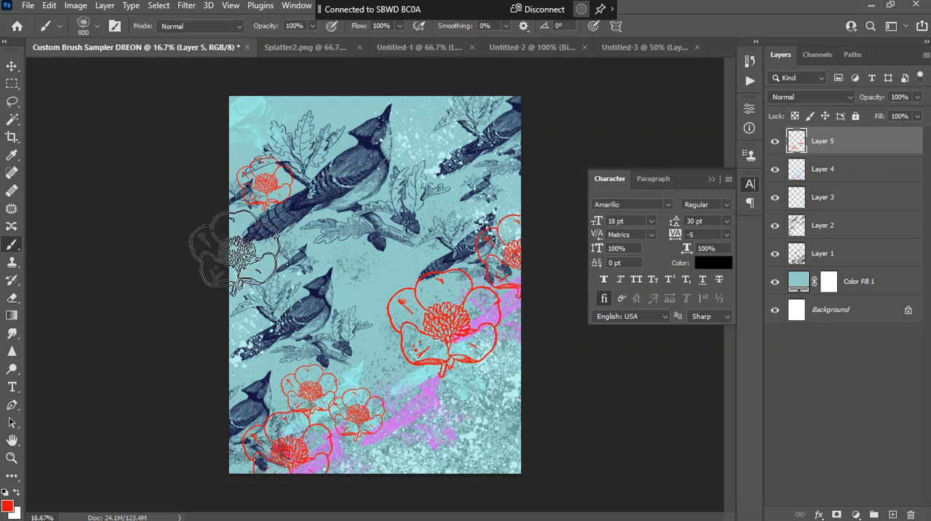
{"action": "left_click", "coordinate": [227, 260]}
Stamp 400 px red flowers at the canvas's right edge, beside the large bird's head and at the upper-left corner, plus a 250 px one near the top
{"action": "key", "text": "bracketleft"}
{"action": "key", "text": "bracketleft"}
{"action": "key", "text": "bracketleft"}
{"action": "key", "text": "bracketleft"}
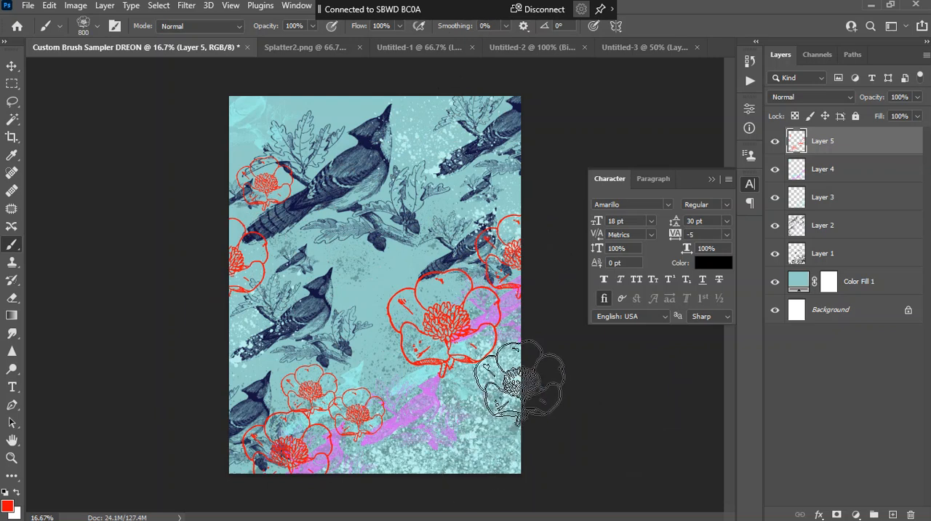
{"action": "left_click", "coordinate": [516, 358]}
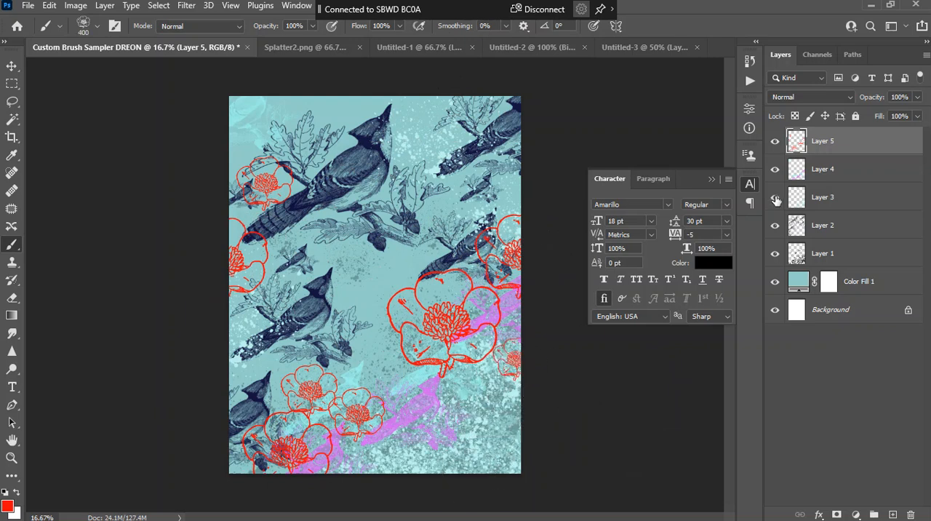
{"action": "left_click", "coordinate": [422, 145]}
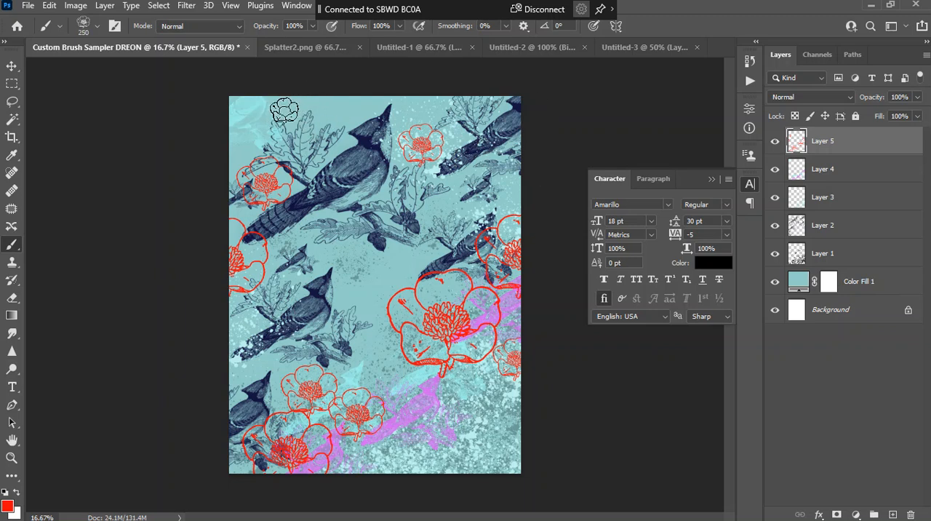
{"action": "left_click", "coordinate": [234, 118]}
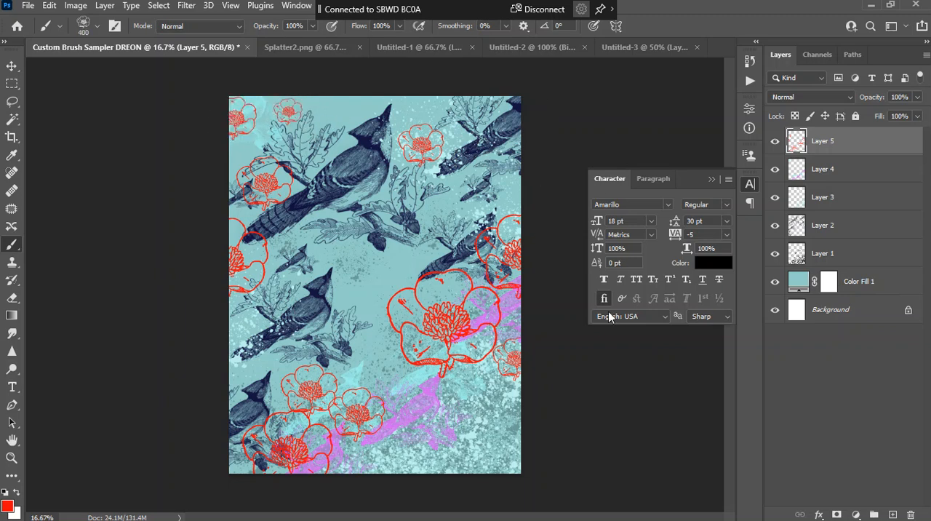
Stamp two 600 px red flowers in the canvas's lower-right corner
{"action": "key", "text": "bracketright"}
{"action": "key", "text": "bracketright"}
{"action": "left_click", "coordinate": [509, 419]}
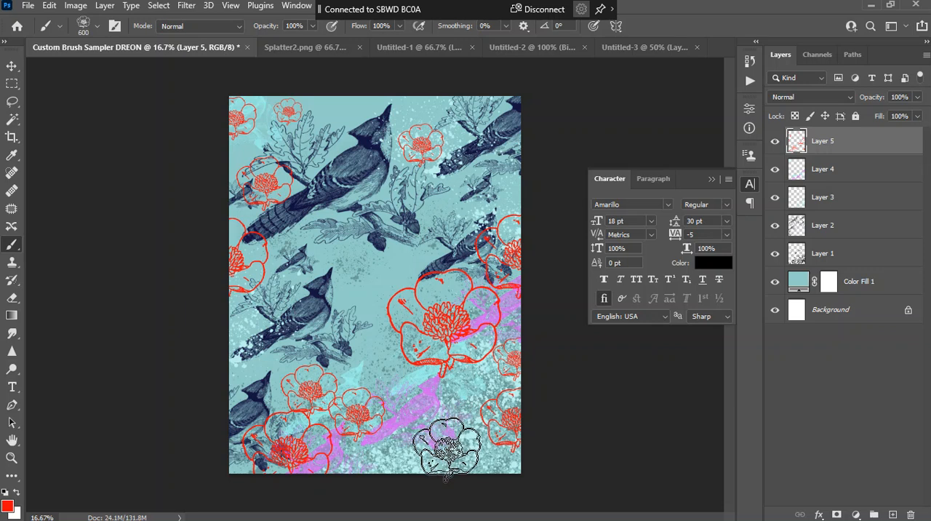
{"action": "left_click", "coordinate": [481, 444]}
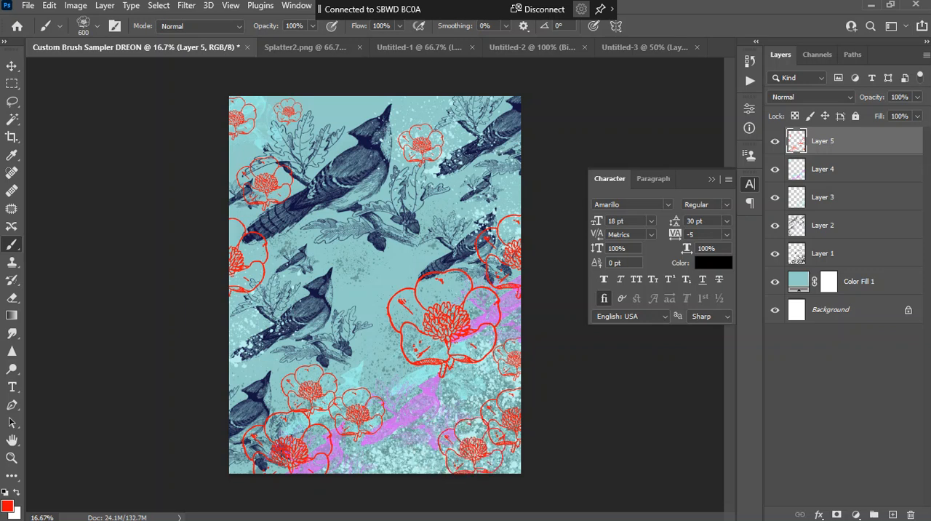